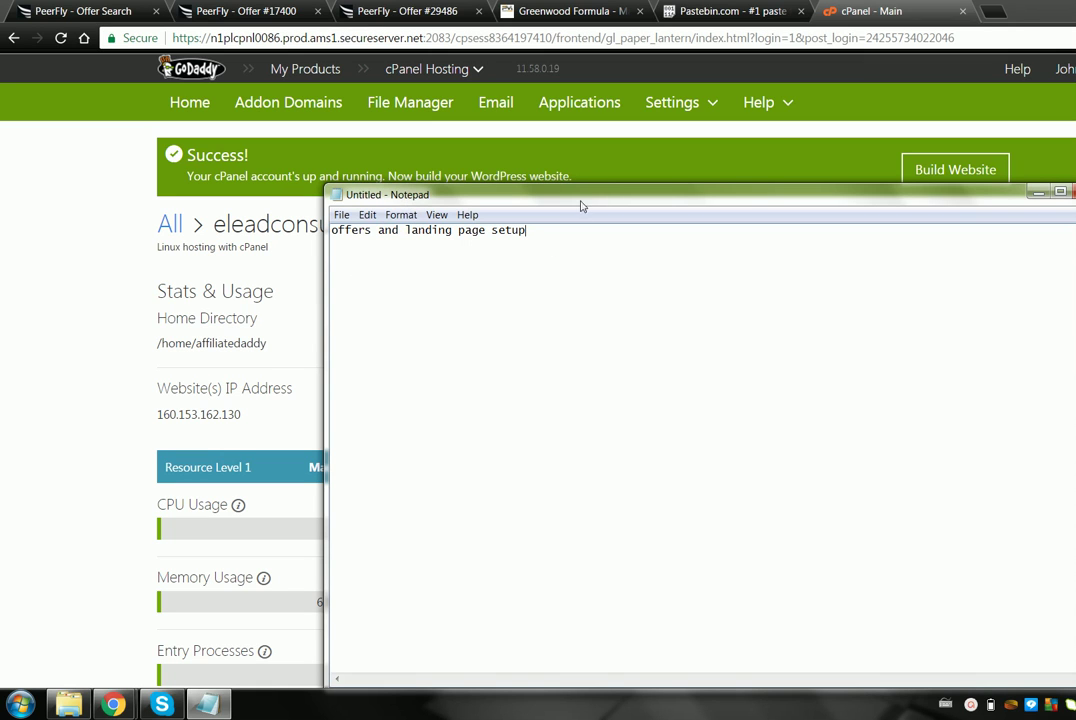
Bring Chrome's Pastebin page in front of the Notepad note.
{"action": "left_click", "coordinate": [711, 18]}
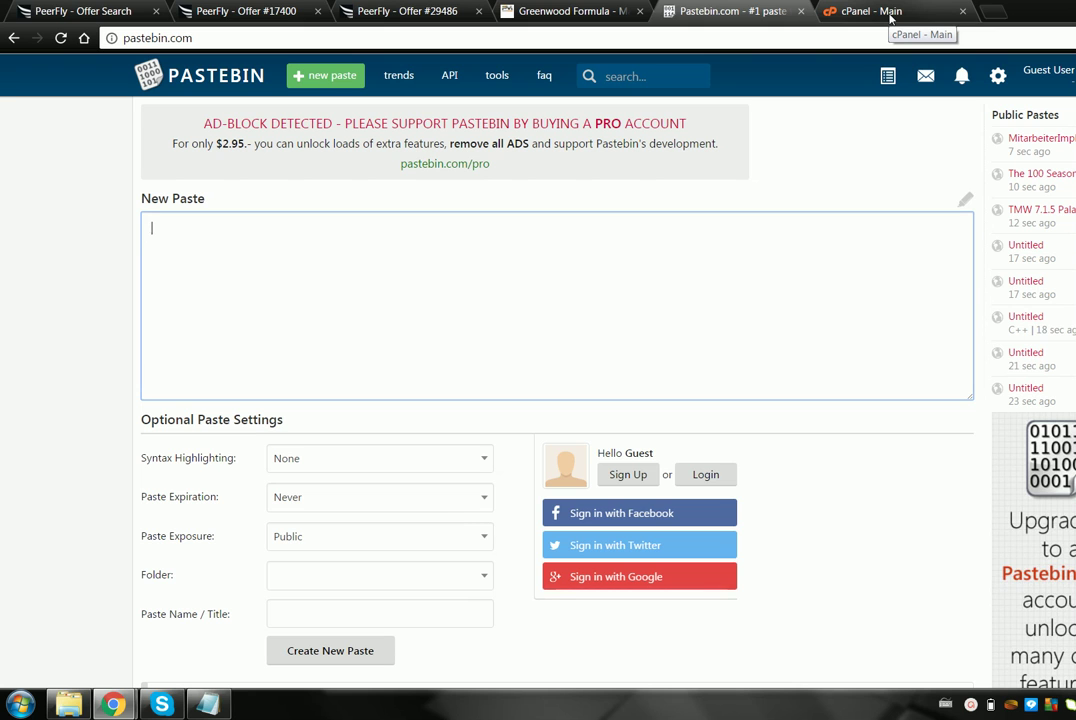
Move the cPanel - Main tab ahead of the Greenwood Formula and Pastebin tabs.
{"action": "left_click_drag", "start_coordinate": [890, 13], "coordinate": [575, 10]}
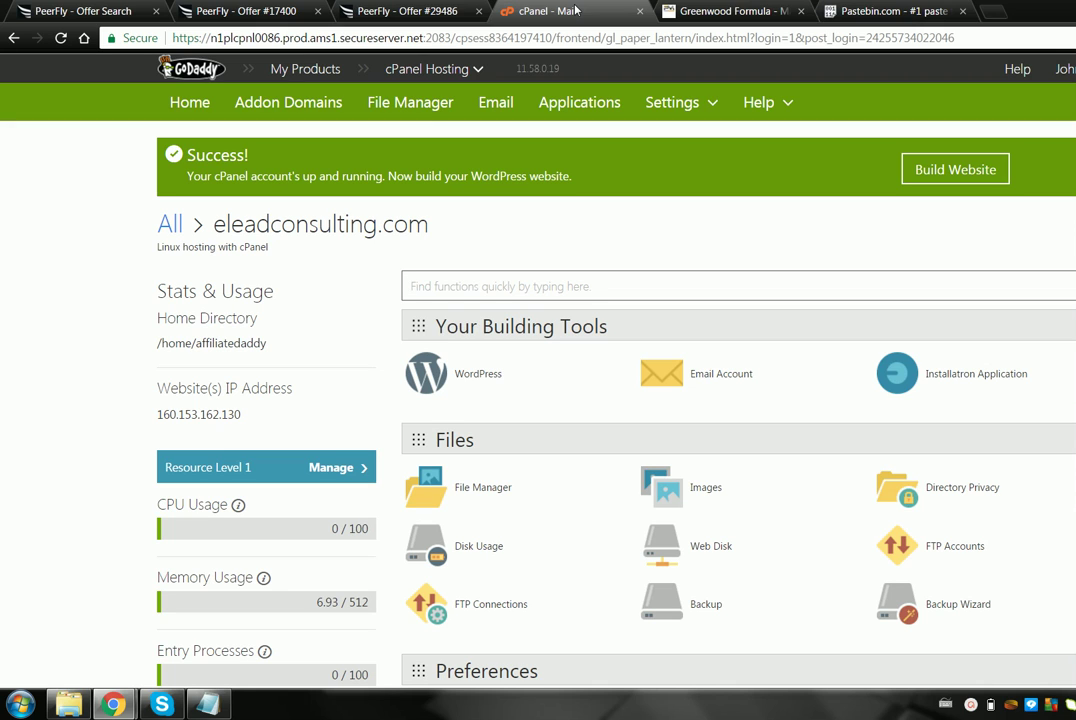
Glance at the Greenwood Formula page, return to cPanel, then open PeerFly offer #17400.
{"action": "left_click", "coordinate": [728, 12]}
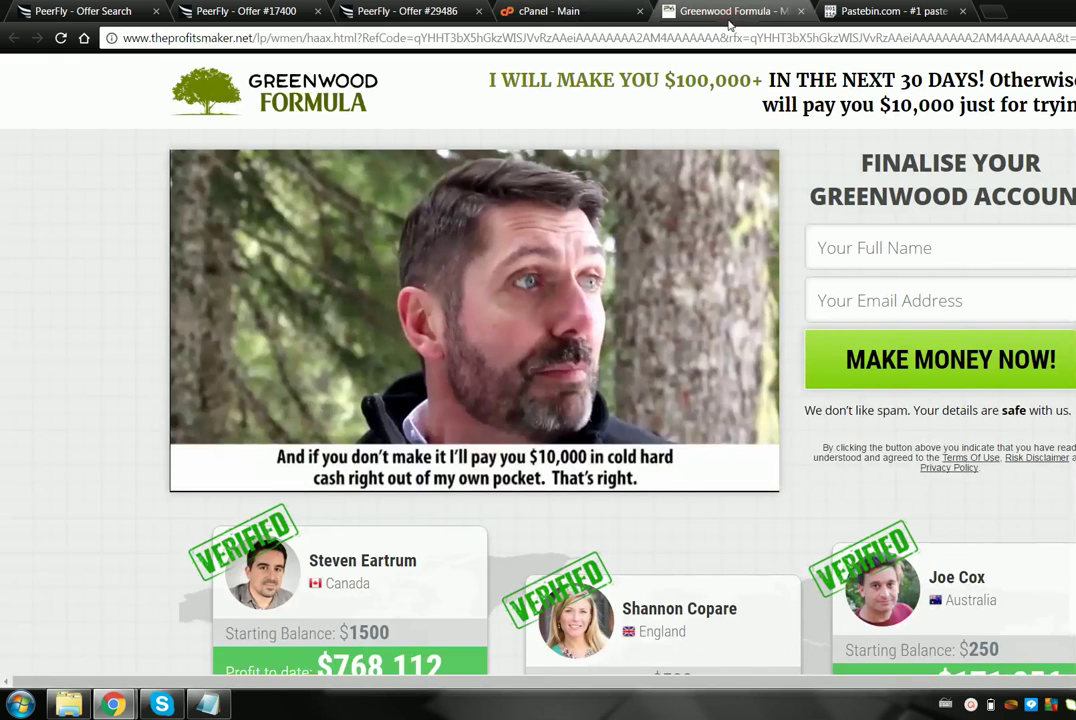
{"action": "left_click", "coordinate": [549, 12]}
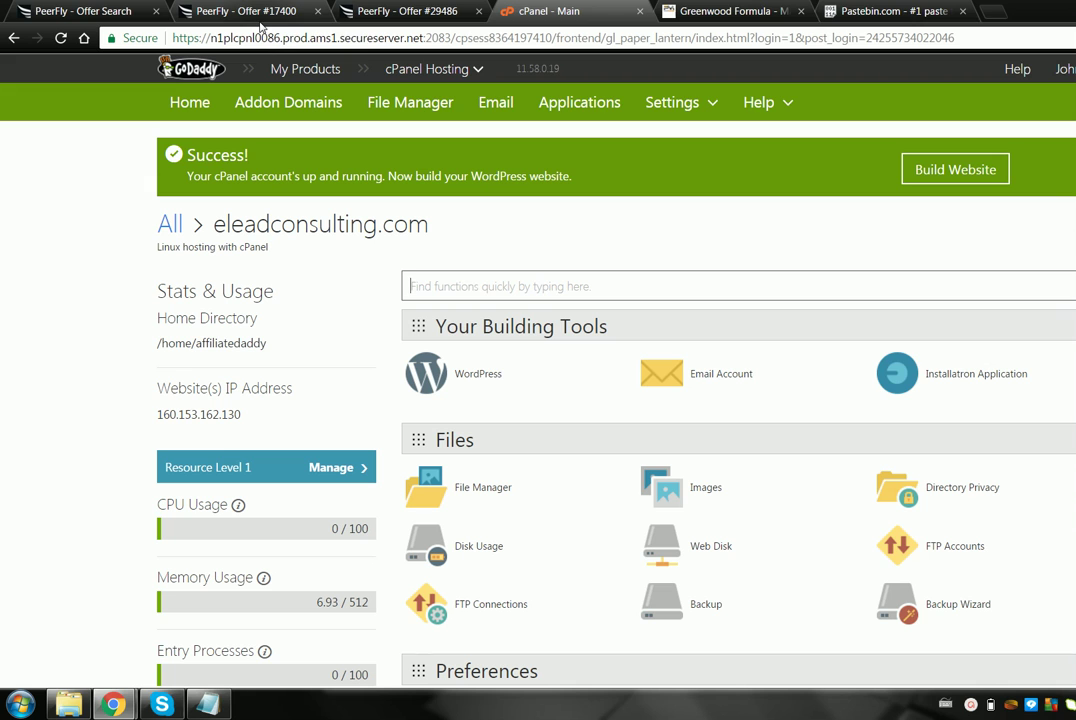
{"action": "left_click", "coordinate": [215, 16]}
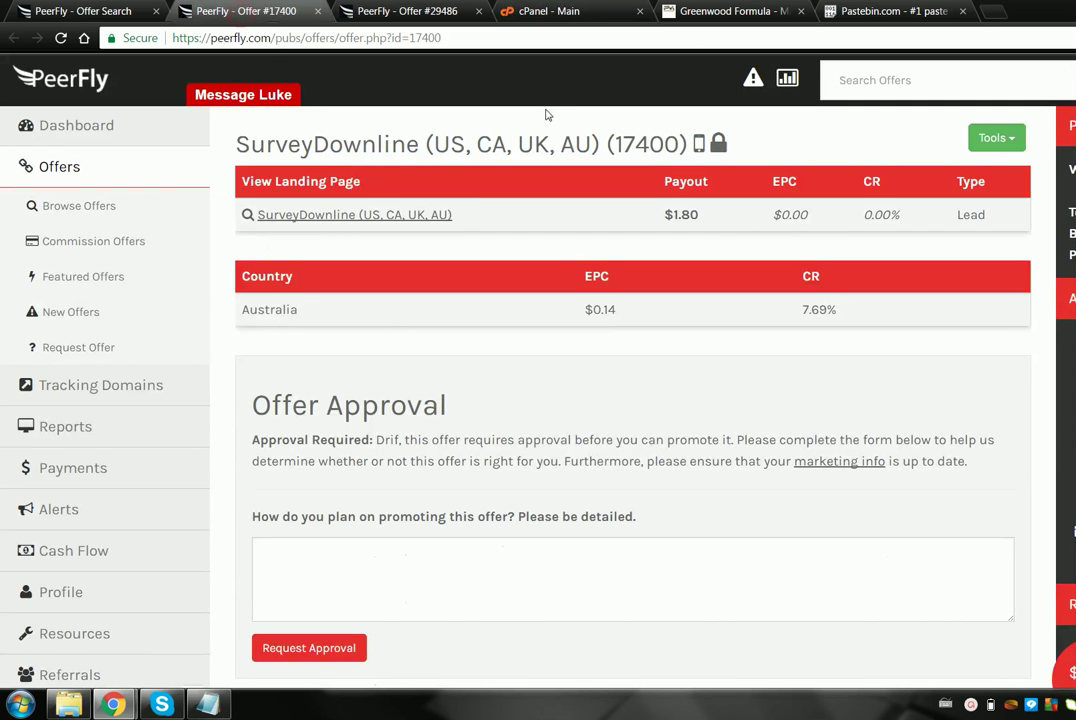
Select and review the SurveyDownline offer heading and its listed countries.
{"action": "triple_click", "coordinate": [611, 135]}
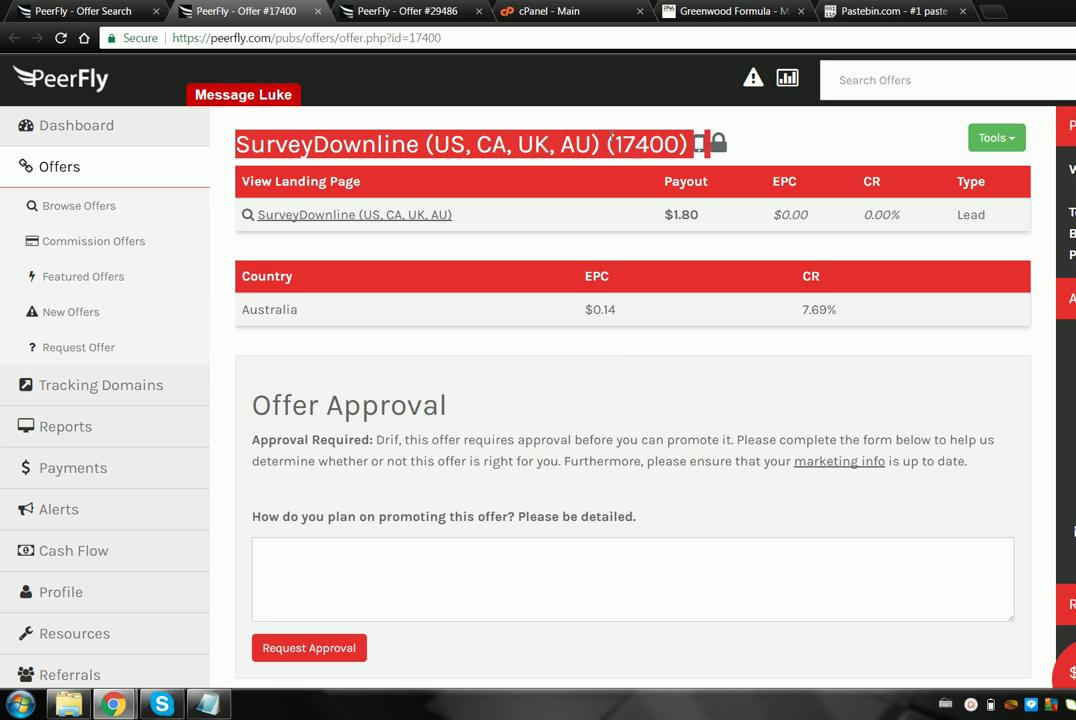
{"action": "left_click", "coordinate": [527, 143]}
{"action": "triple_click", "coordinate": [527, 143]}
{"action": "double_click", "coordinate": [527, 143]}
{"action": "triple_click", "coordinate": [527, 143]}
{"action": "left_click", "coordinate": [486, 141]}
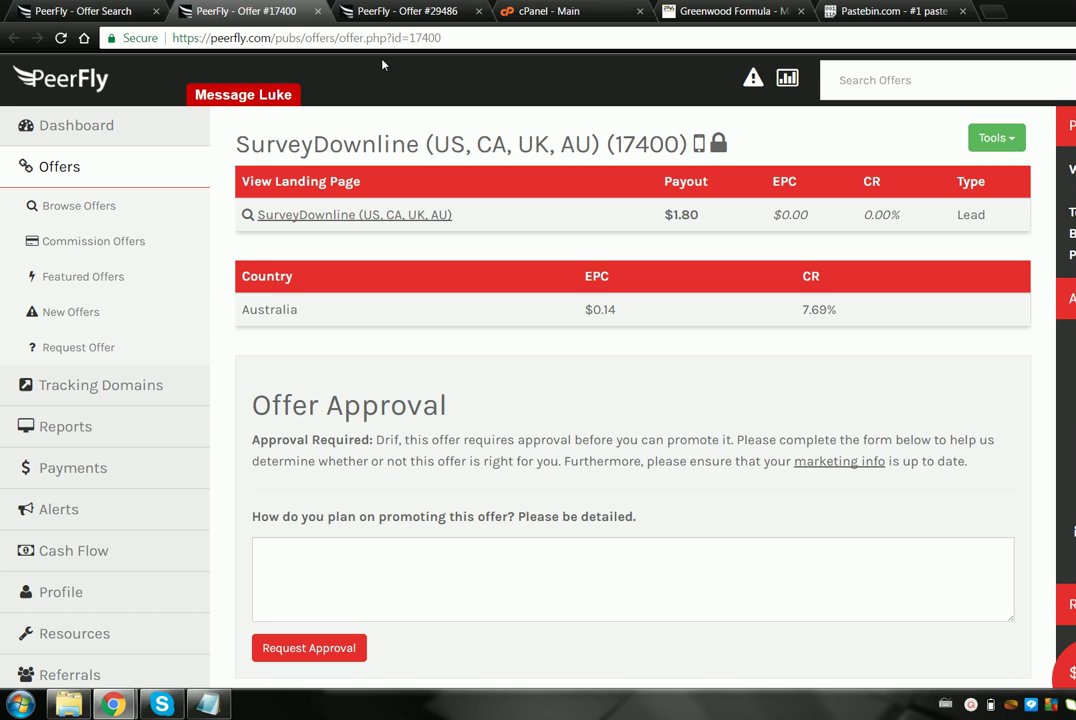
Open SurveyDownline's landing page link and promotion box, then go to offer #29486.
{"action": "left_click", "coordinate": [418, 216]}
{"action": "left_click", "coordinate": [497, 574]}
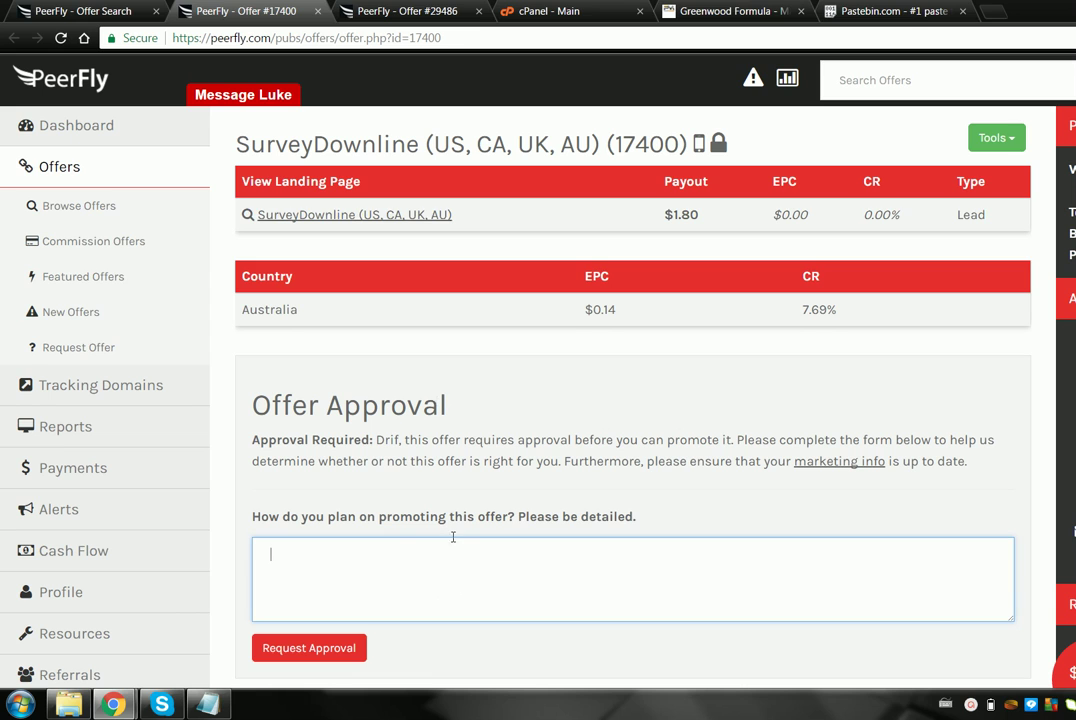
{"action": "left_click", "coordinate": [380, 12]}
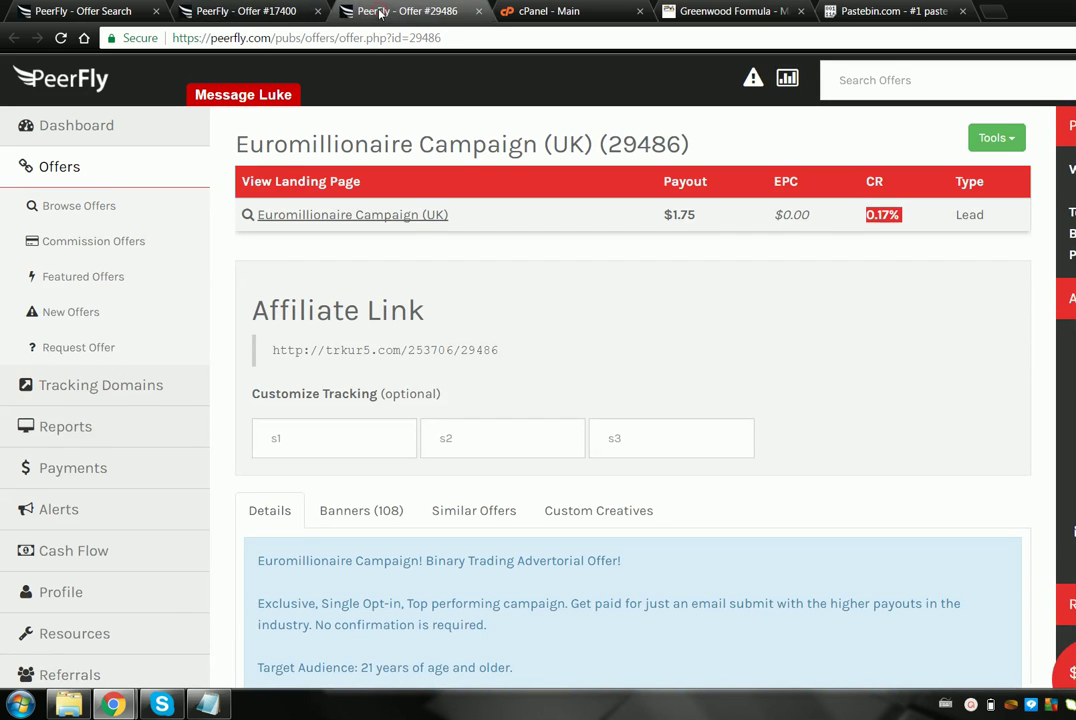
{"action": "triple_click", "coordinate": [413, 144]}
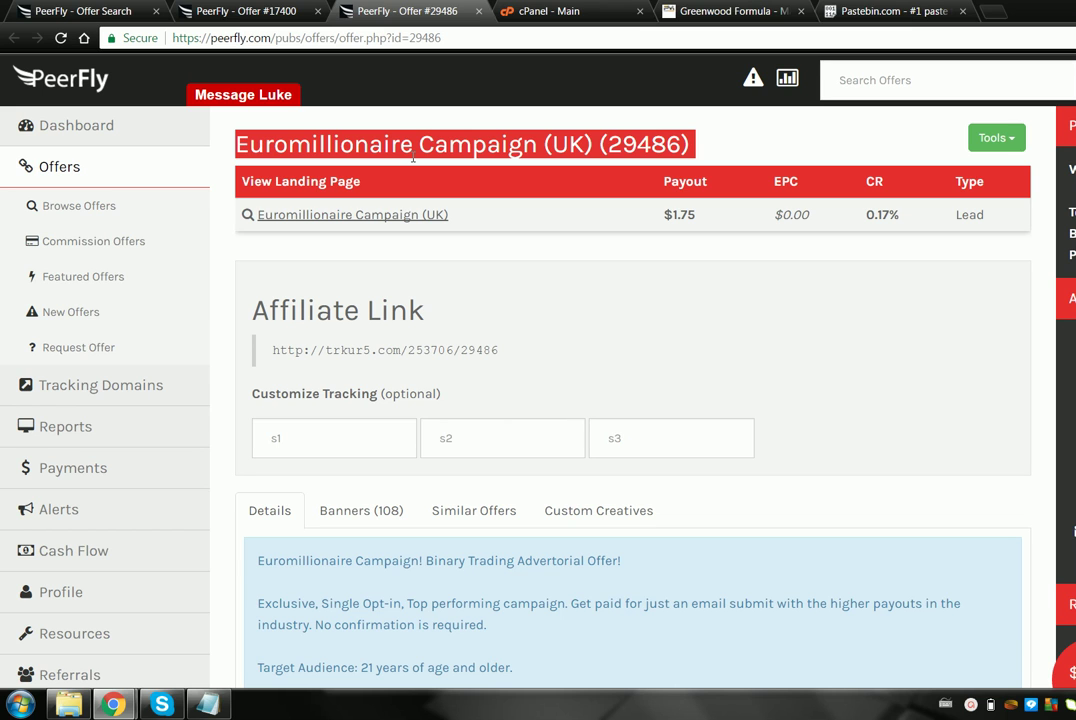
{"action": "left_click", "coordinate": [413, 152]}
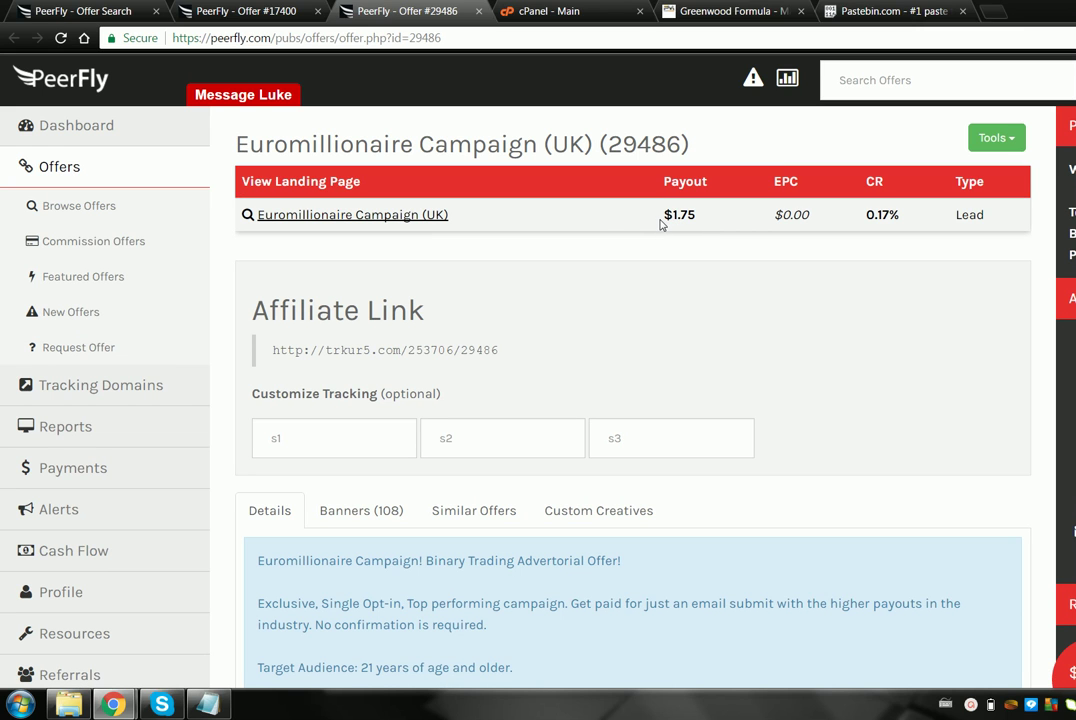
{"action": "double_click", "coordinate": [662, 220]}
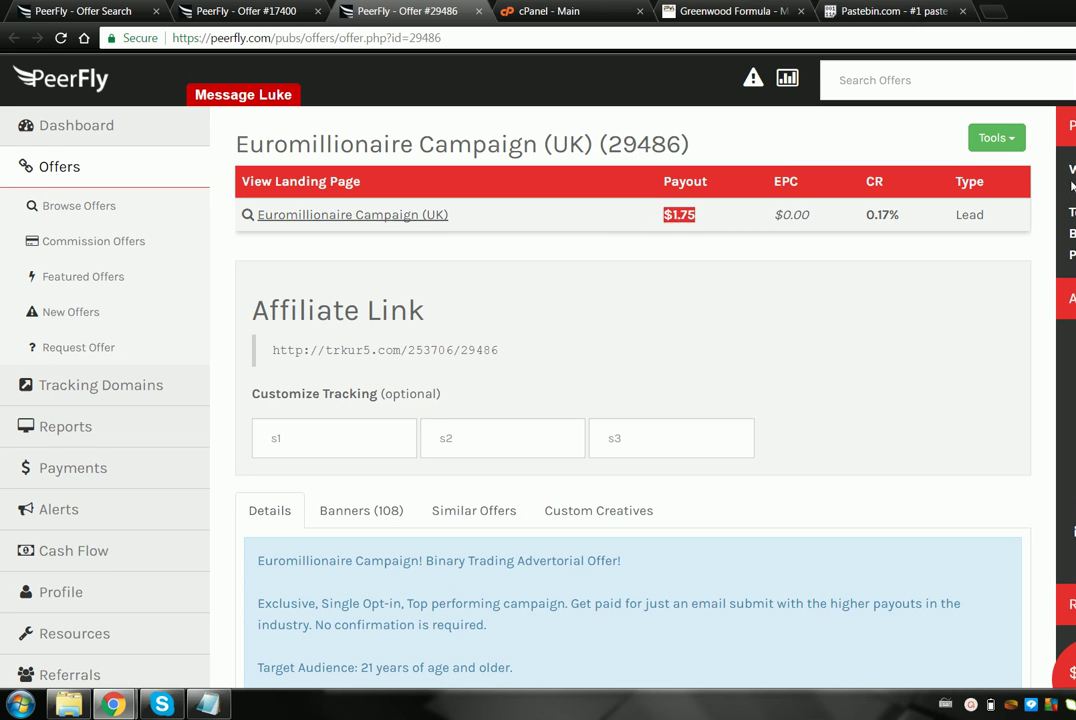
{"action": "scroll", "coordinate": [1072, 185], "scroll_direction": "down", "scroll_amount": 5}
{"action": "scroll", "coordinate": [1072, 186], "scroll_direction": "down", "scroll_amount": 3}
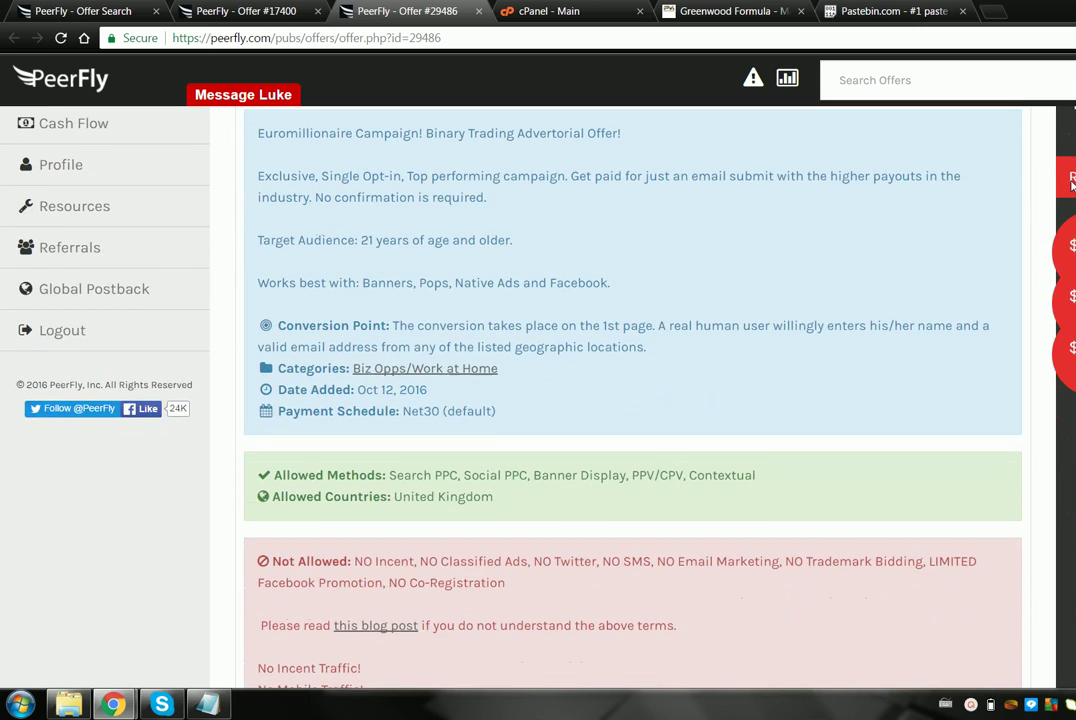
{"action": "scroll", "coordinate": [1072, 186], "scroll_direction": "up", "scroll_amount": 1}
{"action": "scroll", "coordinate": [1072, 186], "scroll_direction": "down", "scroll_amount": 1}
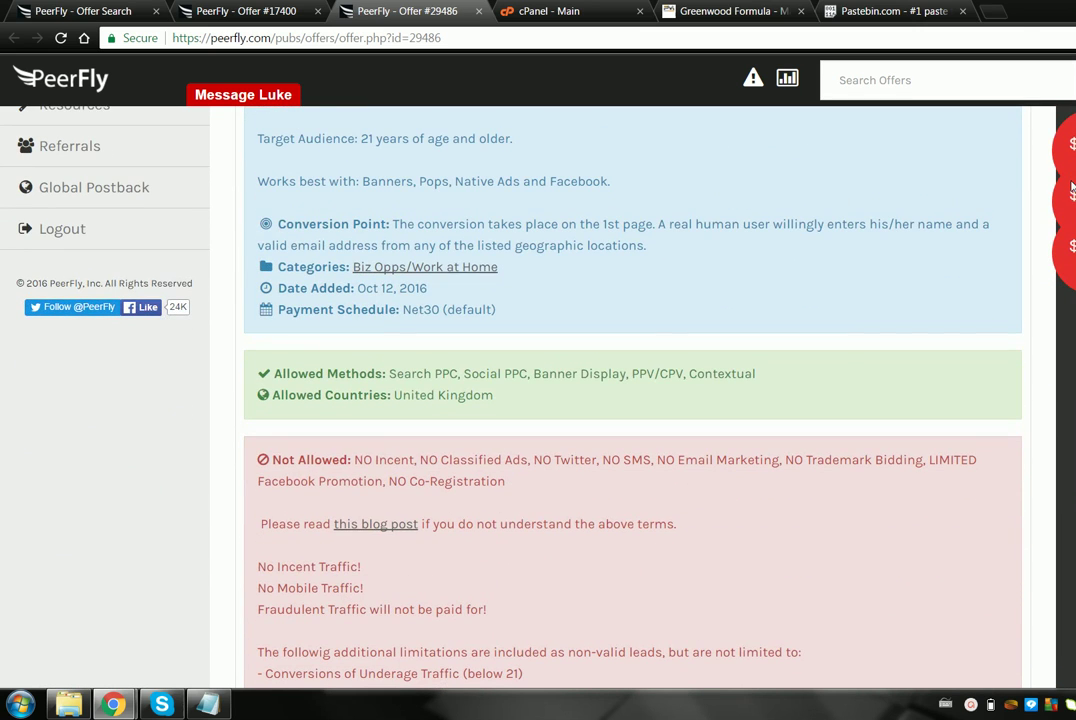
{"action": "scroll", "coordinate": [1072, 186], "scroll_direction": "up", "scroll_amount": 1}
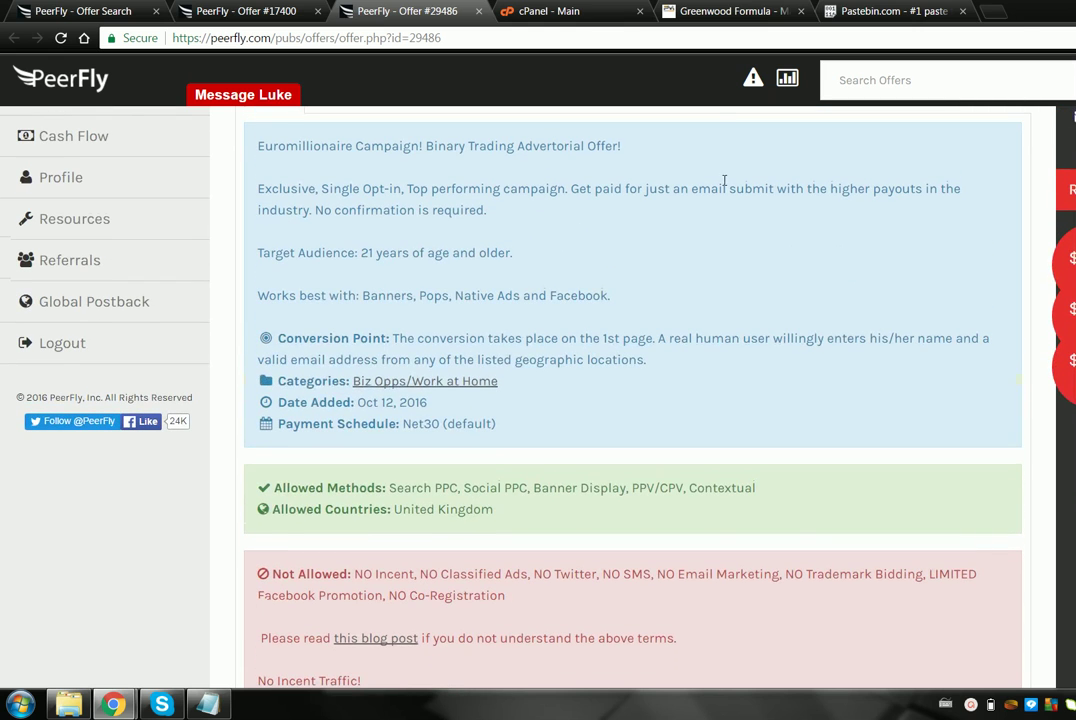
{"action": "scroll", "coordinate": [692, 200], "scroll_direction": "up", "scroll_amount": 4}
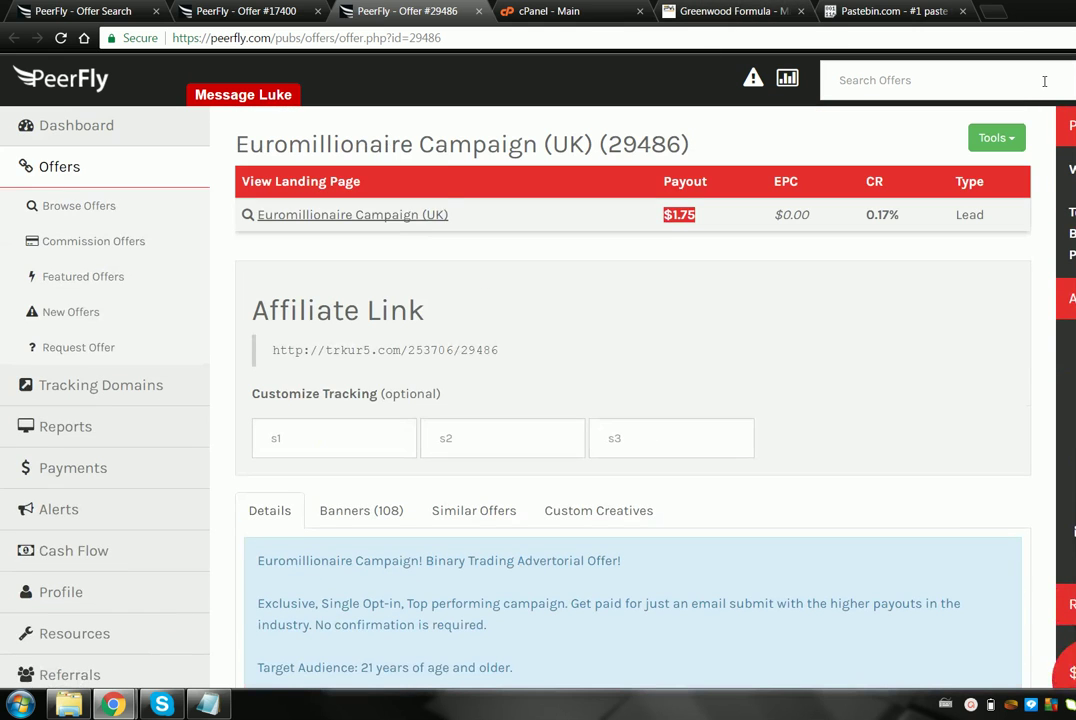
Enter a test name and e-mail address in the Greenwood Formula sign-up form.
{"action": "left_click", "coordinate": [686, 12]}
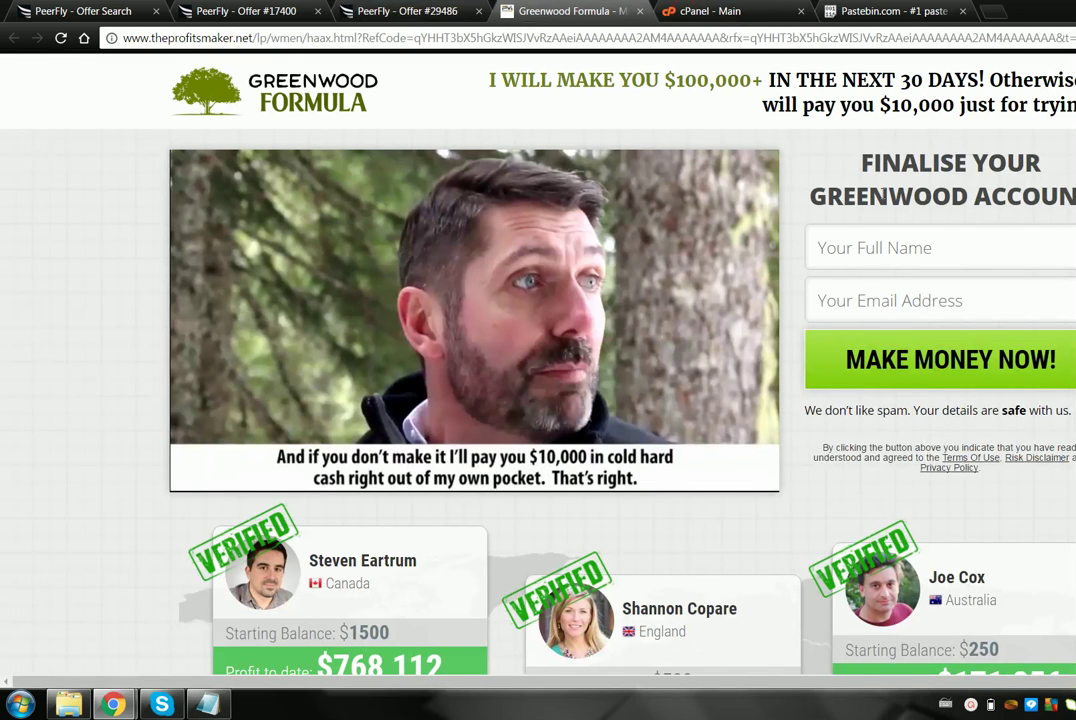
{"action": "left_click", "coordinate": [912, 262]}
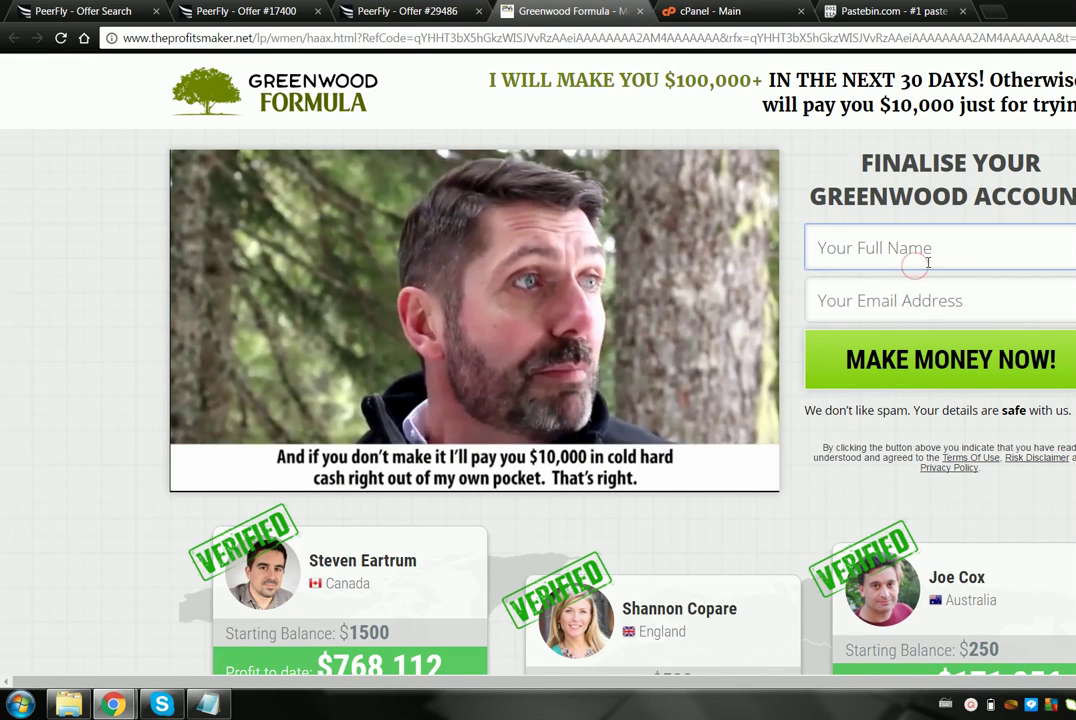
{"action": "type", "text": "john"}
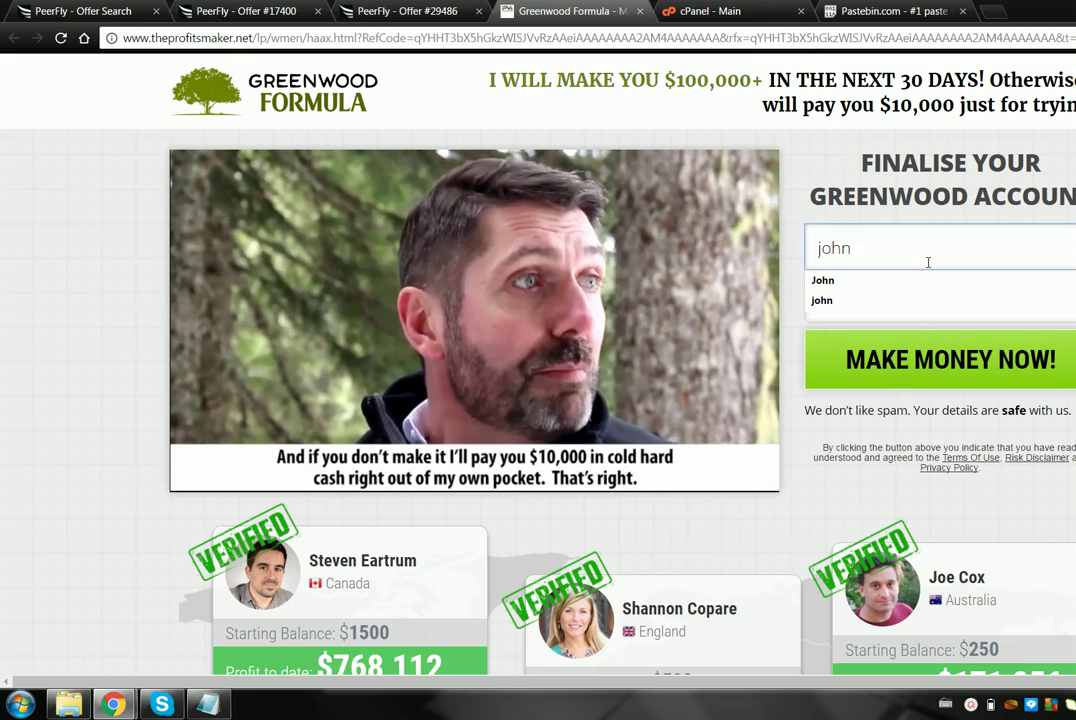
{"action": "key", "text": "Tab"}
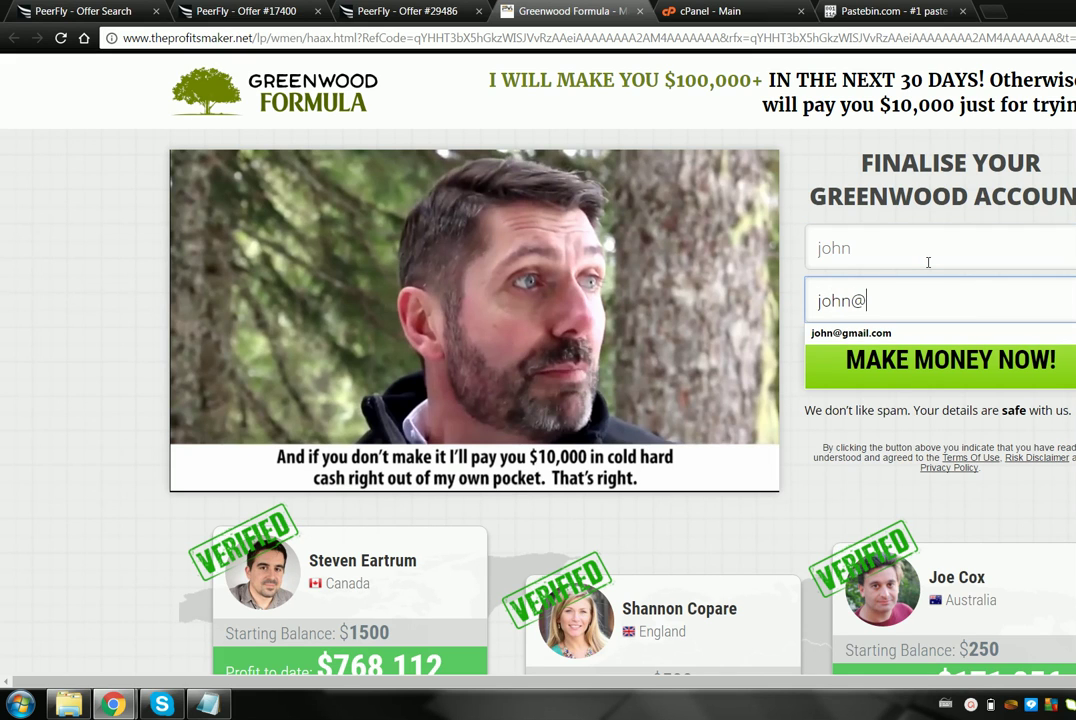
{"action": "left_click", "coordinate": [957, 362]}
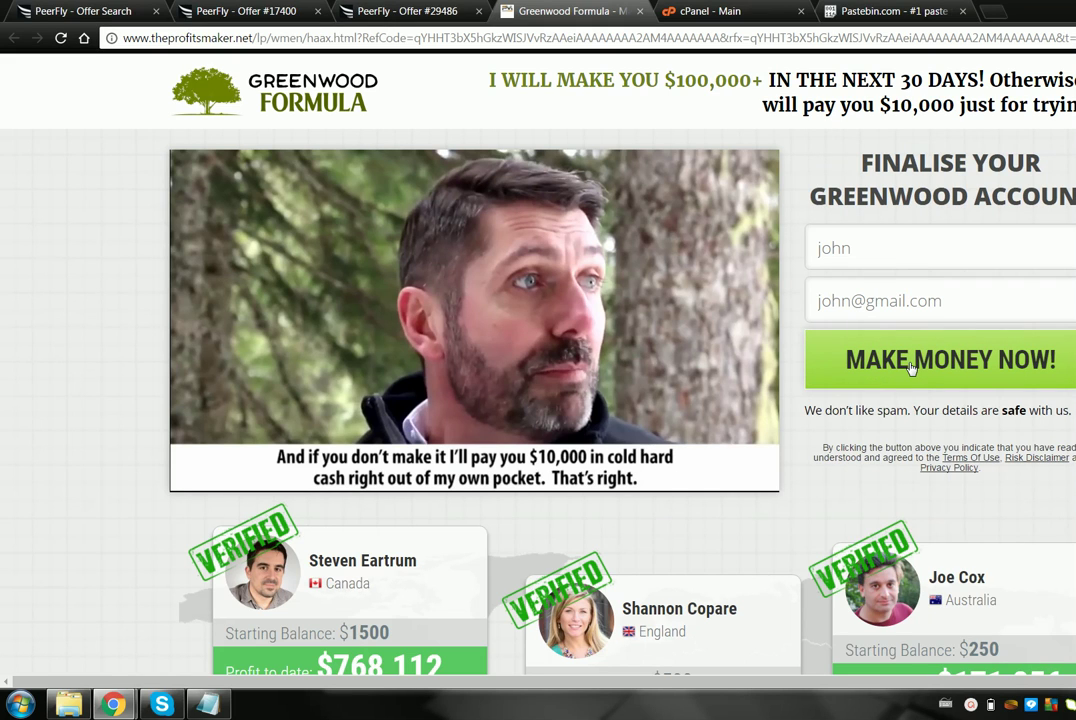
{"action": "left_click", "coordinate": [423, 14]}
Scroll through the Euromillionaire offer terms and keep the current colour scheme without reminders.
{"action": "scroll", "coordinate": [822, 197], "scroll_direction": "down", "scroll_amount": 1}
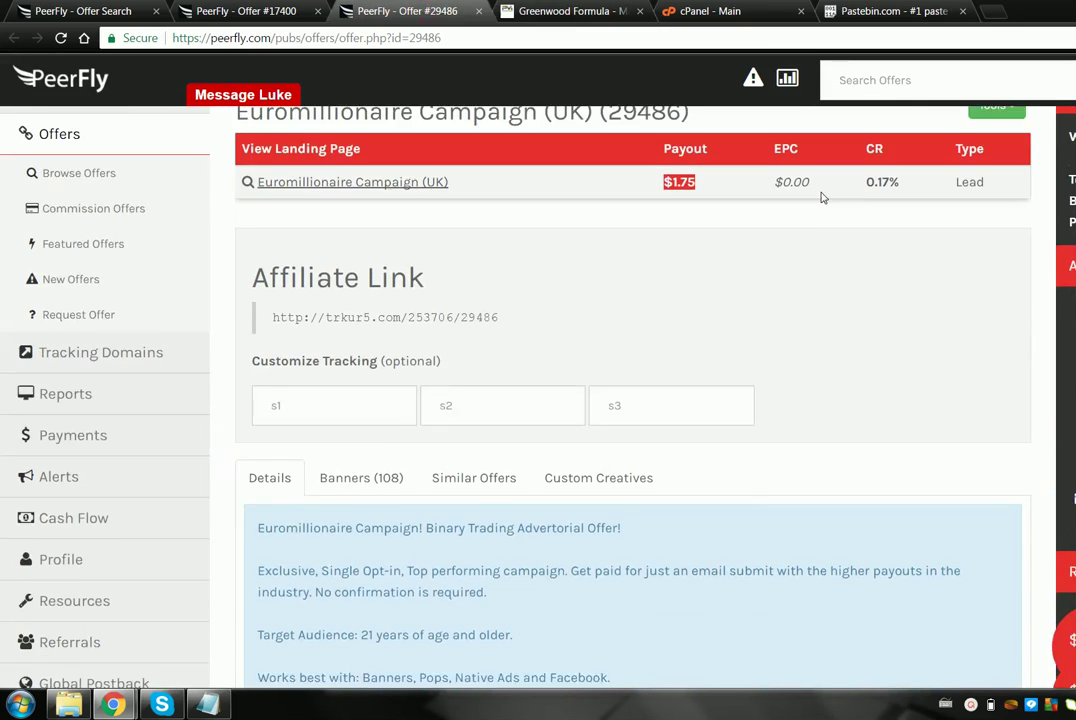
{"action": "scroll", "coordinate": [822, 197], "scroll_direction": "down", "scroll_amount": 4}
{"action": "scroll", "coordinate": [822, 197], "scroll_direction": "down", "scroll_amount": 2}
{"action": "scroll", "coordinate": [822, 197], "scroll_direction": "down", "scroll_amount": 1}
{"action": "scroll", "coordinate": [822, 197], "scroll_direction": "down", "scroll_amount": 2}
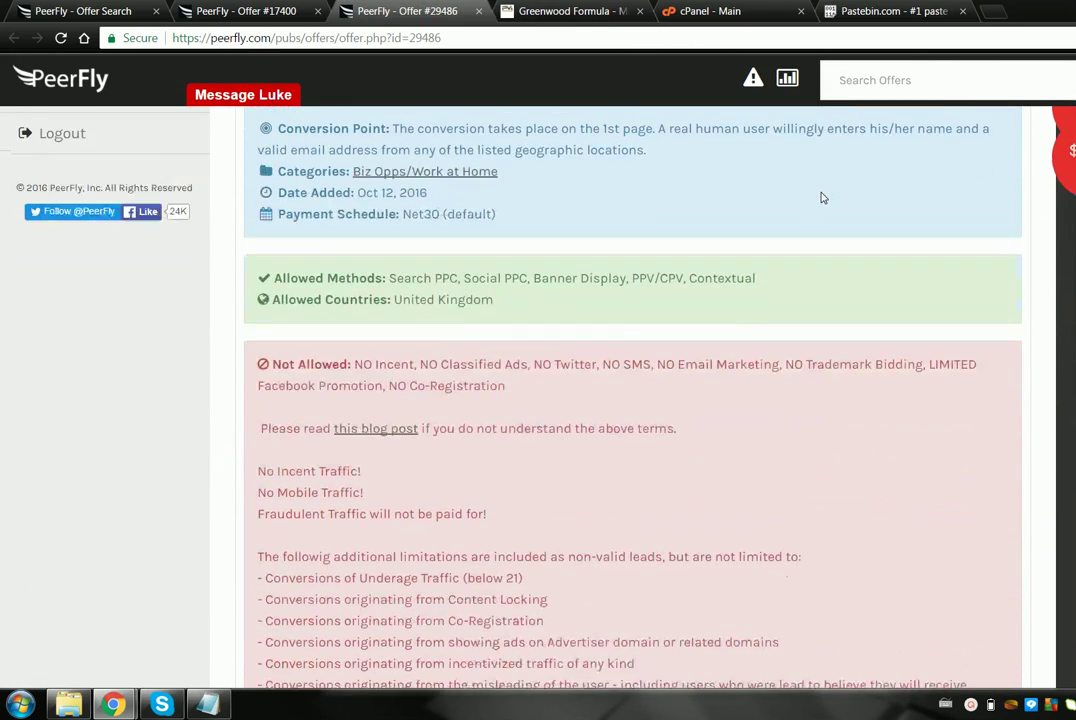
{"action": "scroll", "coordinate": [822, 197], "scroll_direction": "up", "scroll_amount": 1}
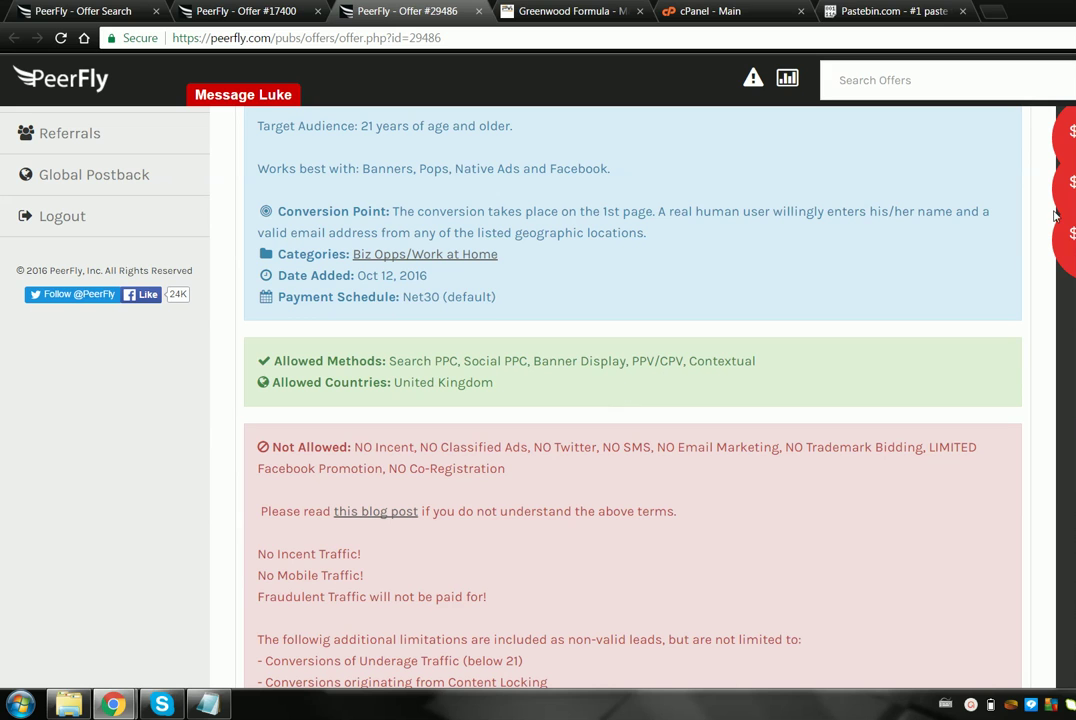
{"action": "scroll", "coordinate": [1055, 215], "scroll_direction": "up", "scroll_amount": 3}
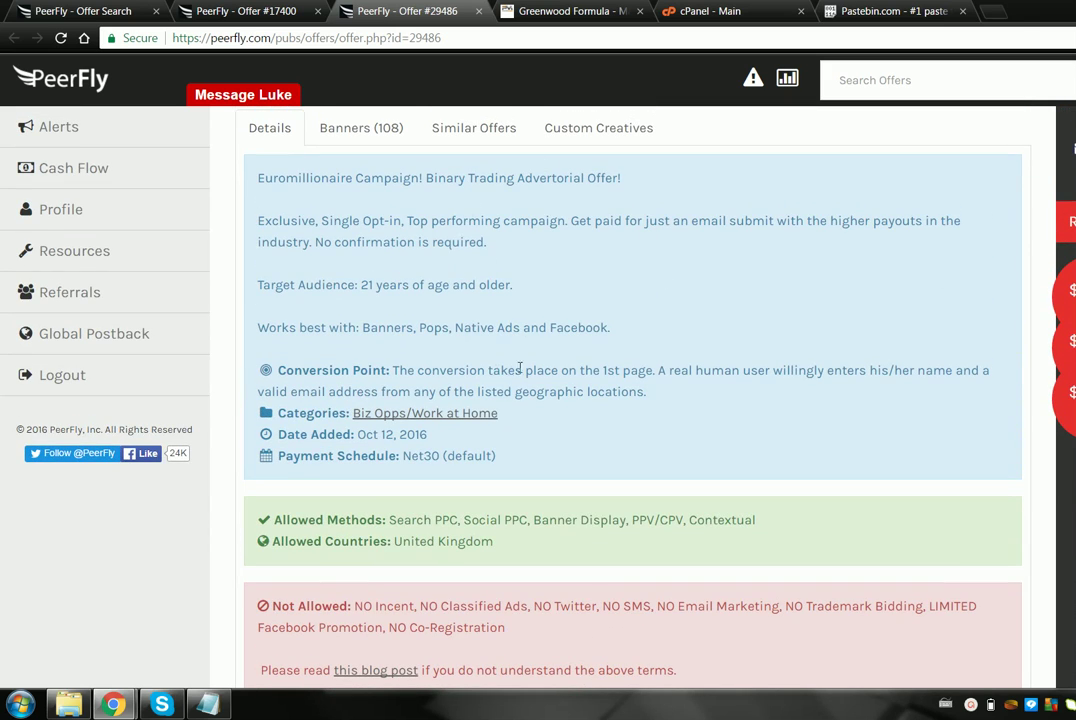
{"action": "scroll", "coordinate": [951, 309], "scroll_direction": "down", "scroll_amount": 3}
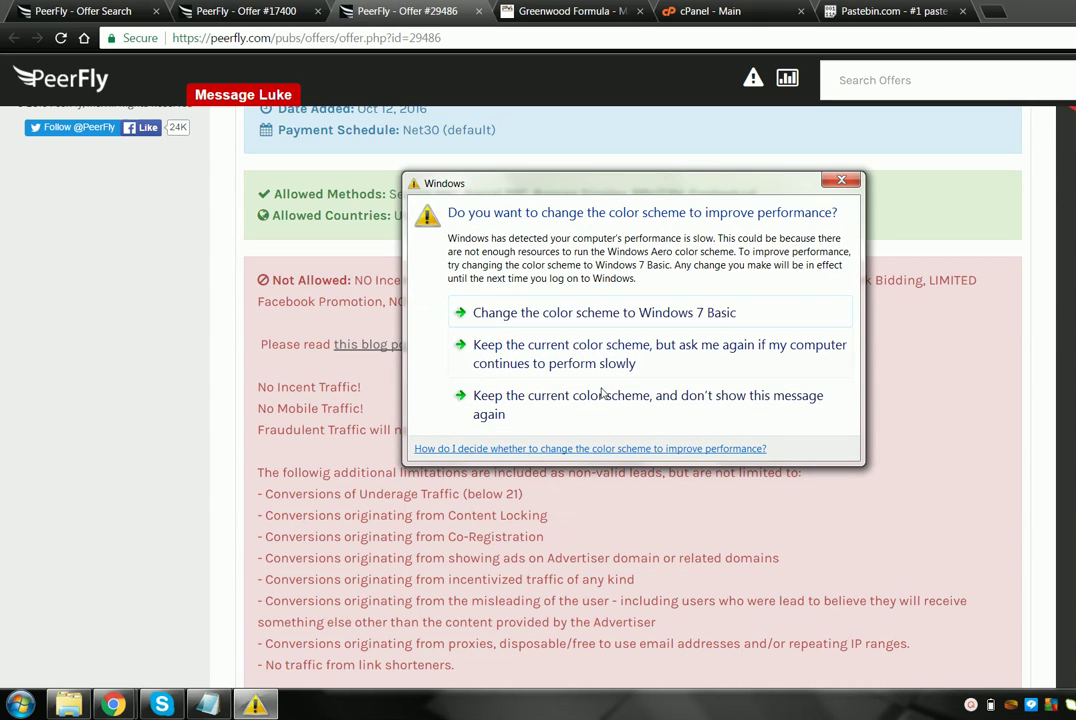
{"action": "left_click", "coordinate": [641, 419]}
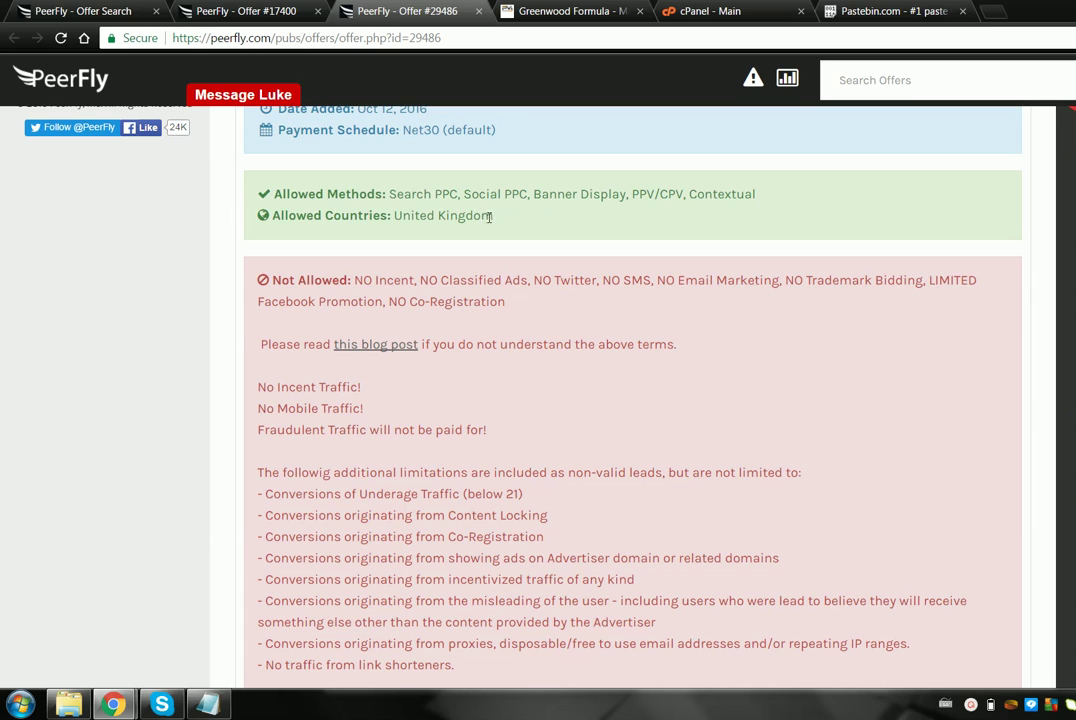
{"action": "left_click_drag", "start_coordinate": [492, 216], "coordinate": [269, 193]}
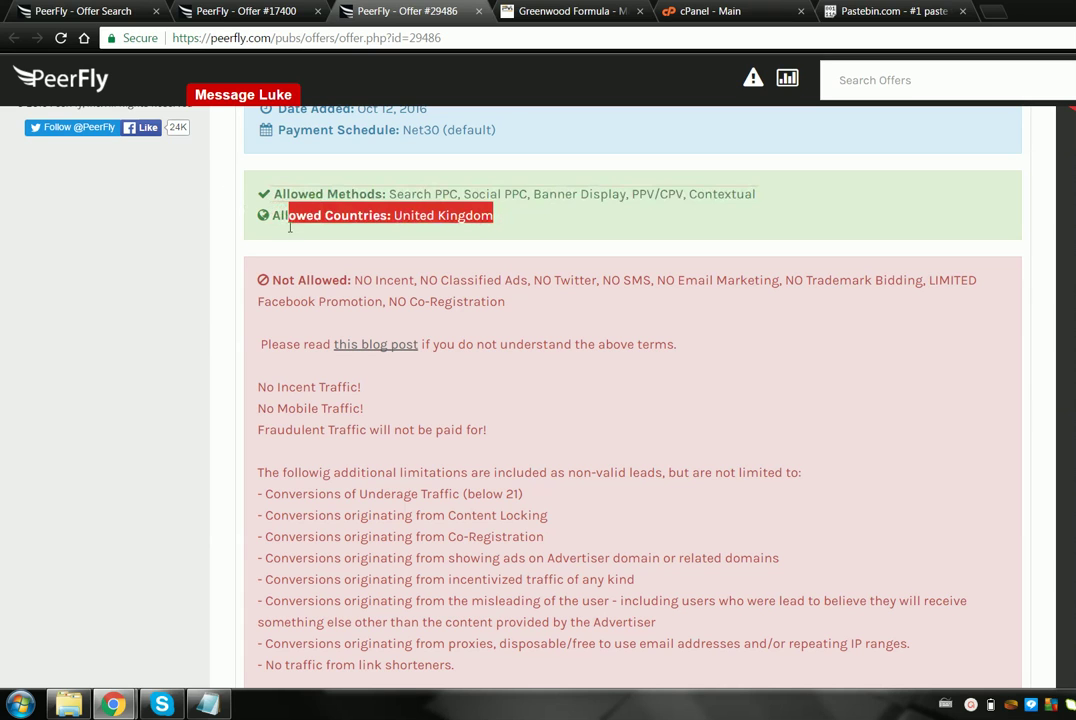
{"action": "left_click_drag", "start_coordinate": [269, 193], "coordinate": [313, 216]}
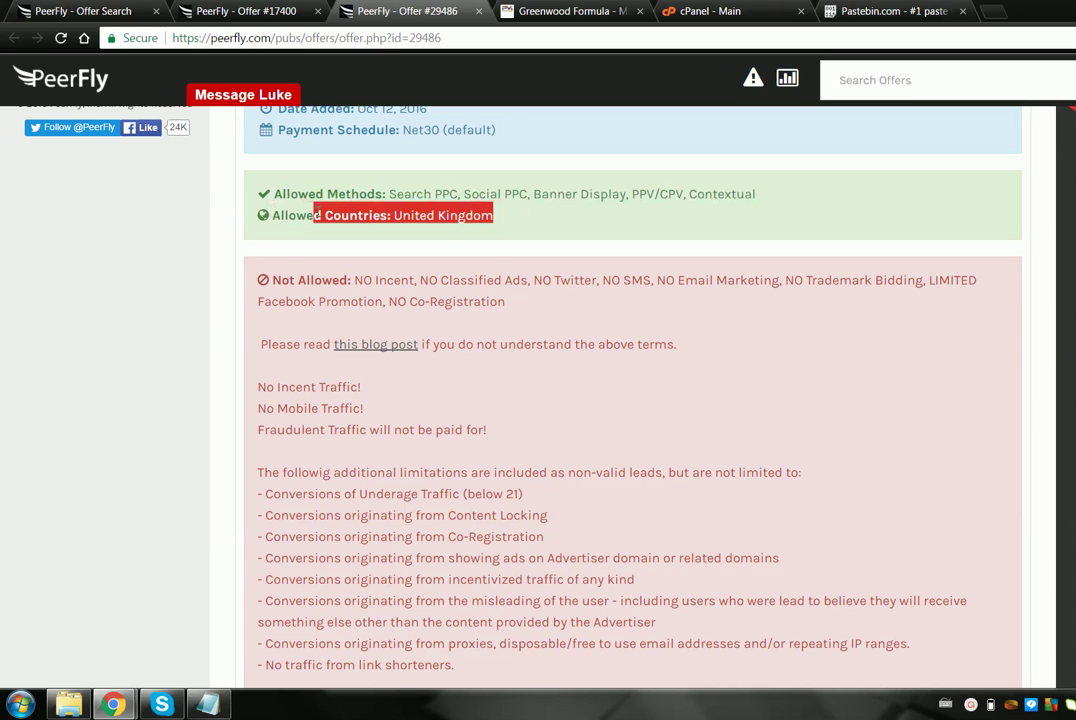
{"action": "left_click", "coordinate": [447, 231]}
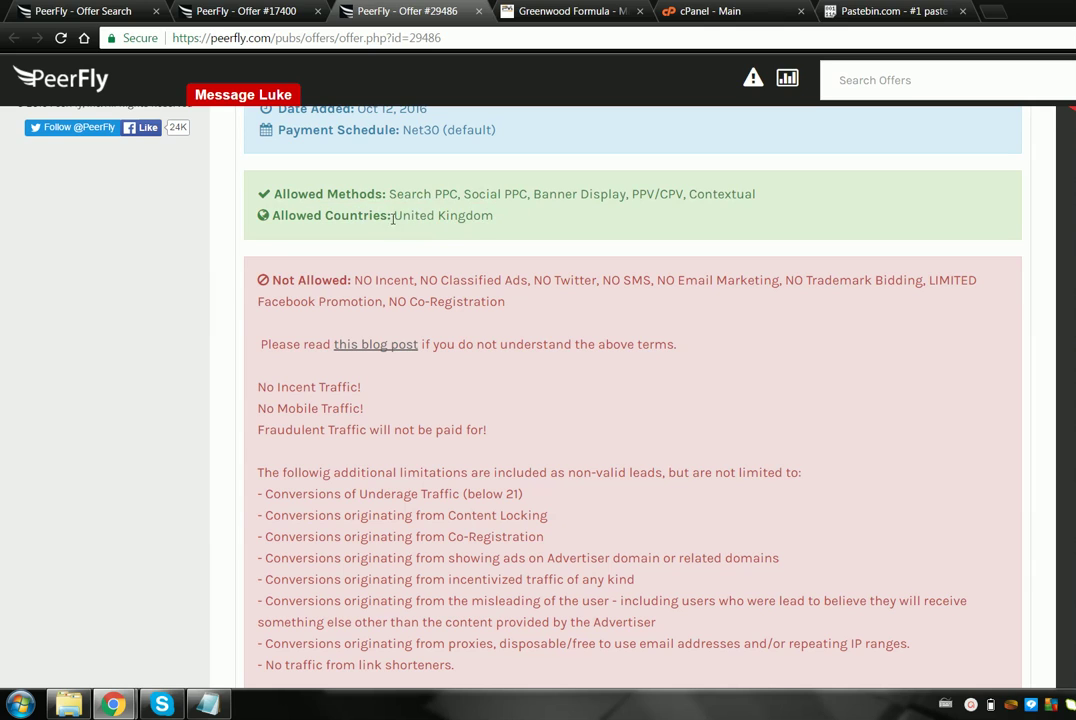
{"action": "left_click_drag", "start_coordinate": [396, 217], "coordinate": [493, 218]}
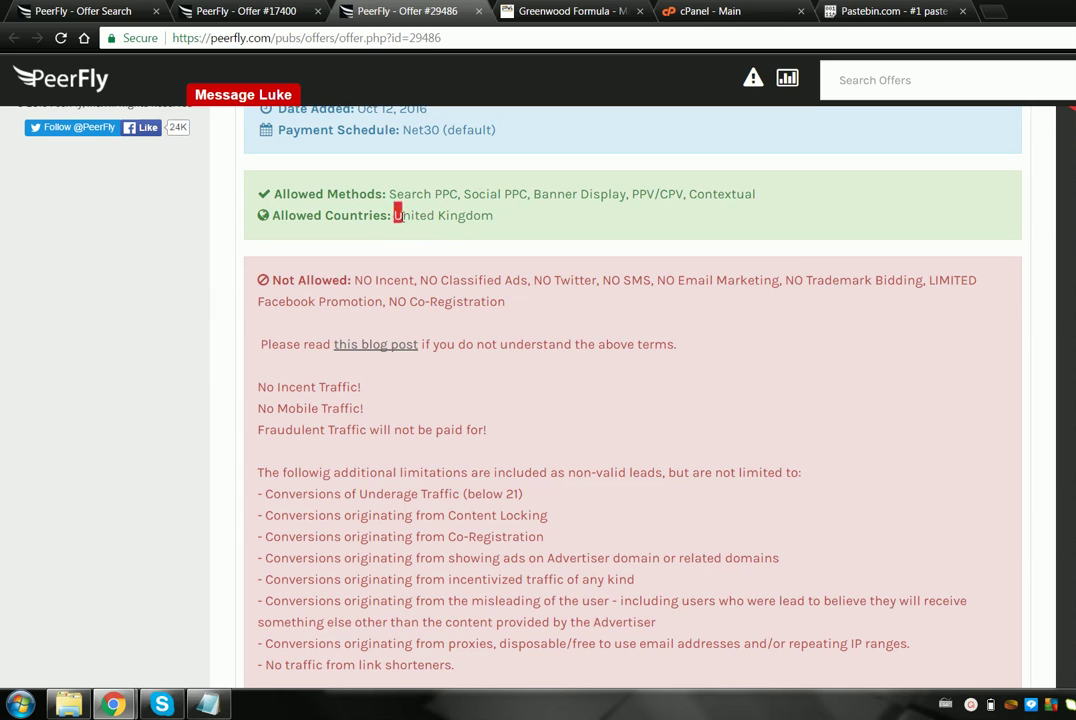
{"action": "left_click", "coordinate": [491, 231]}
{"action": "left_click_drag", "start_coordinate": [507, 305], "coordinate": [378, 283]}
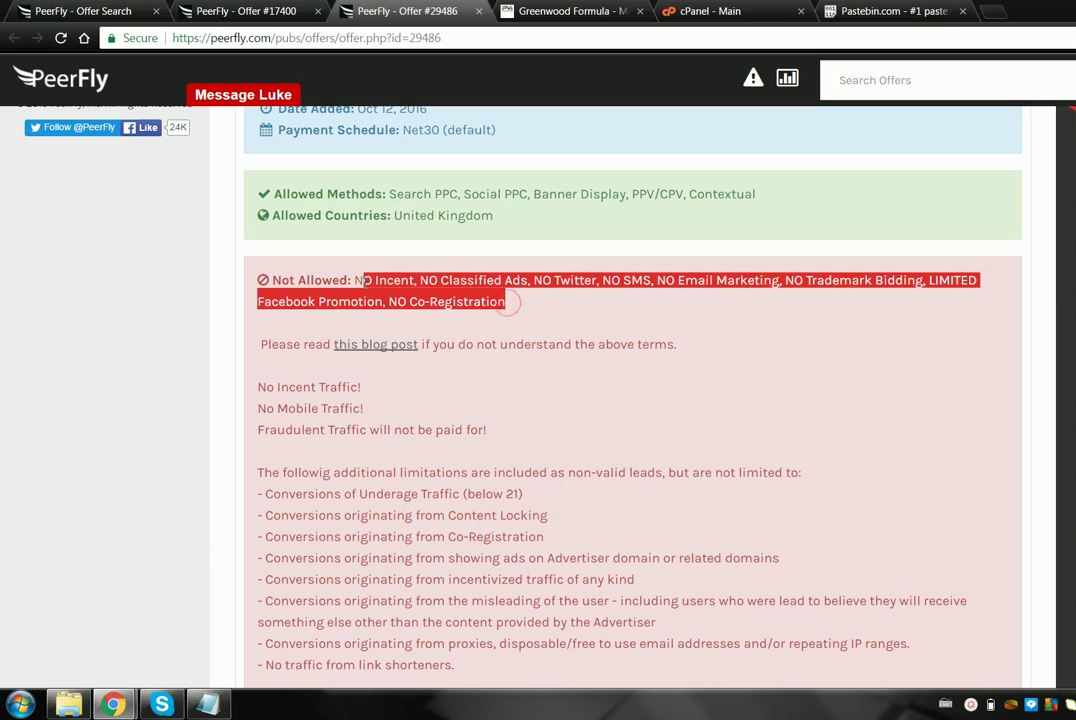
{"action": "left_click", "coordinate": [596, 296]}
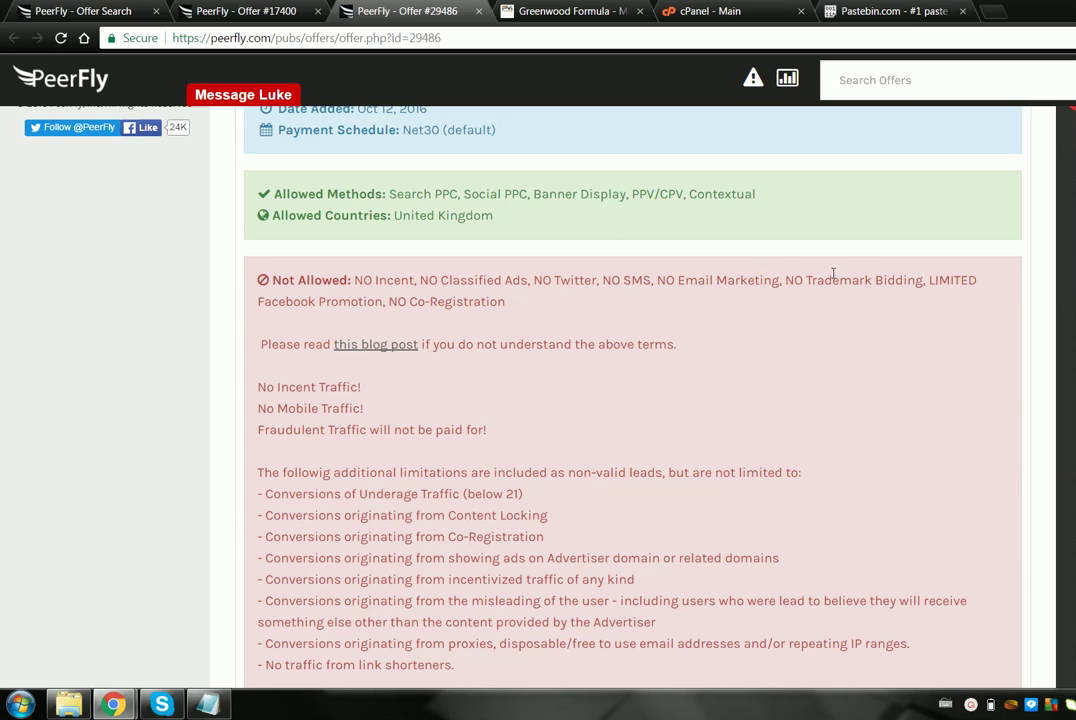
{"action": "scroll", "coordinate": [1039, 401], "scroll_direction": "up", "scroll_amount": 1}
{"action": "scroll", "coordinate": [1039, 401], "scroll_direction": "up", "scroll_amount": 2}
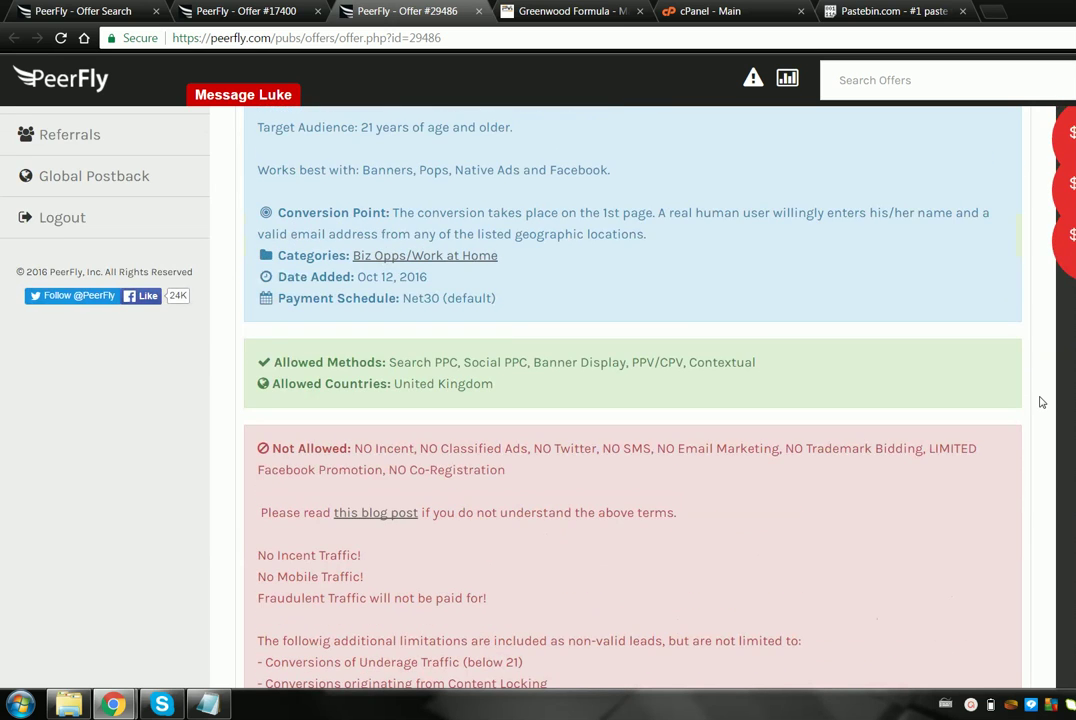
{"action": "scroll", "coordinate": [1039, 401], "scroll_direction": "up", "scroll_amount": 3}
{"action": "scroll", "coordinate": [1040, 401], "scroll_direction": "down", "scroll_amount": 2}
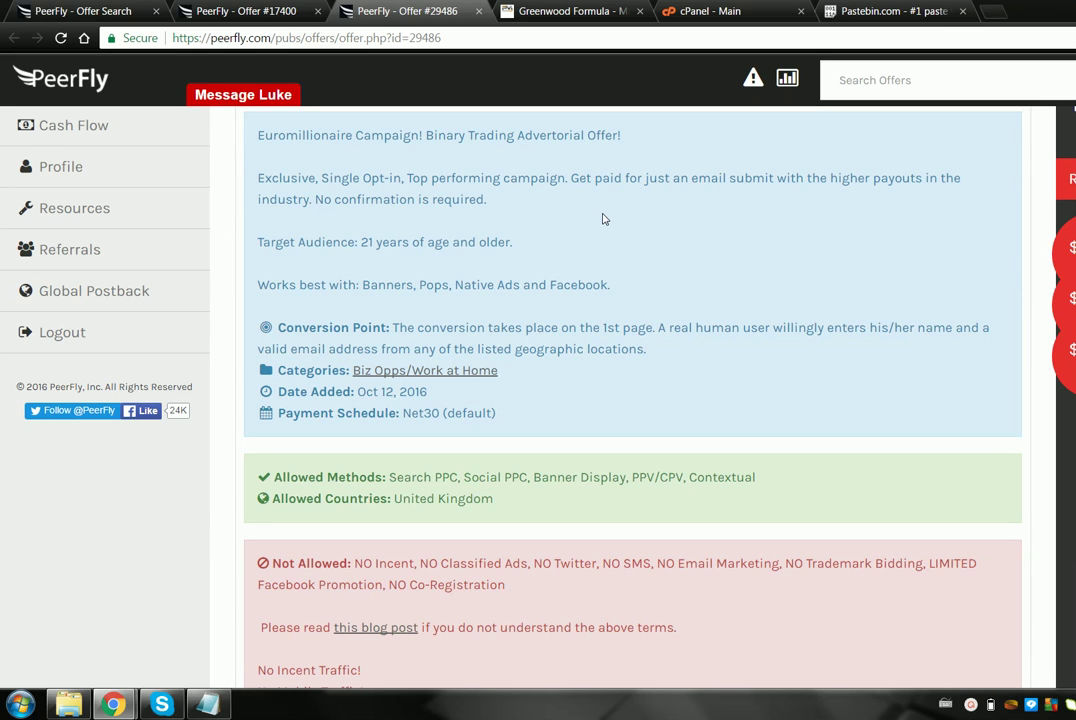
{"action": "triple_click", "coordinate": [515, 203]}
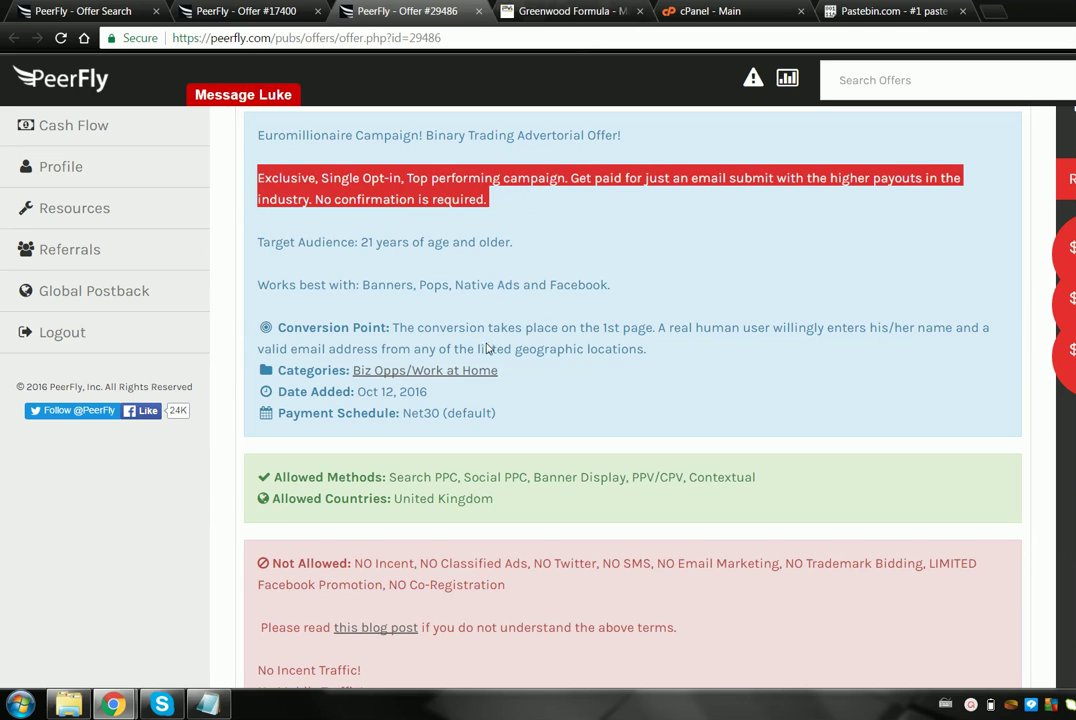
{"action": "triple_click", "coordinate": [600, 280]}
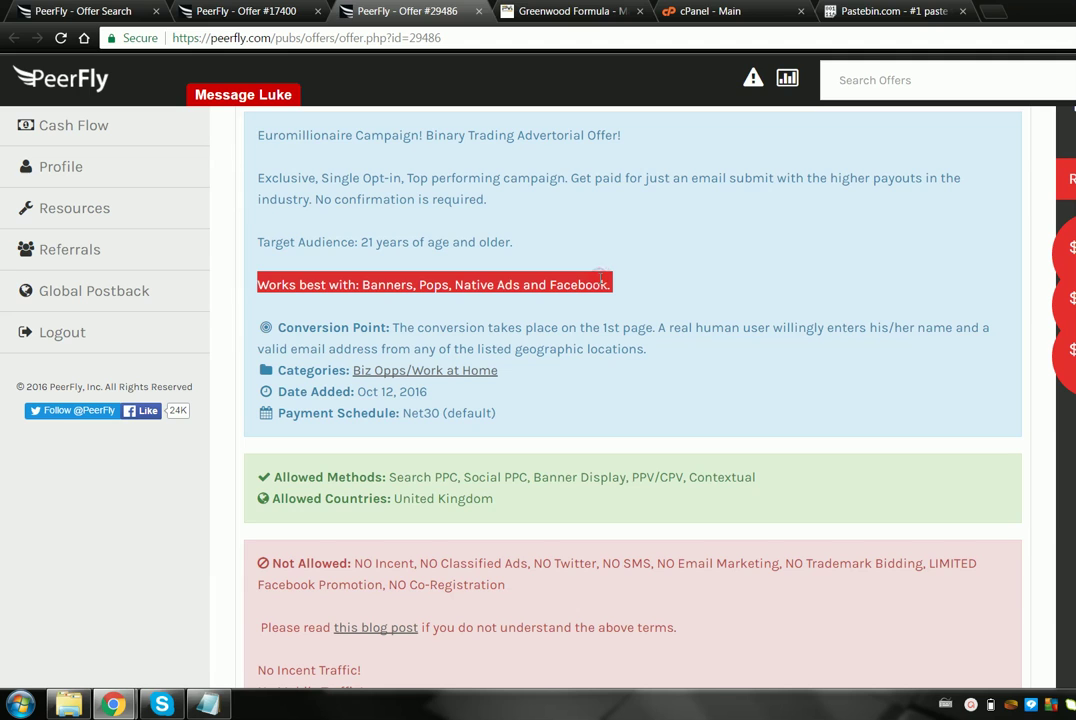
{"action": "left_click", "coordinate": [631, 284]}
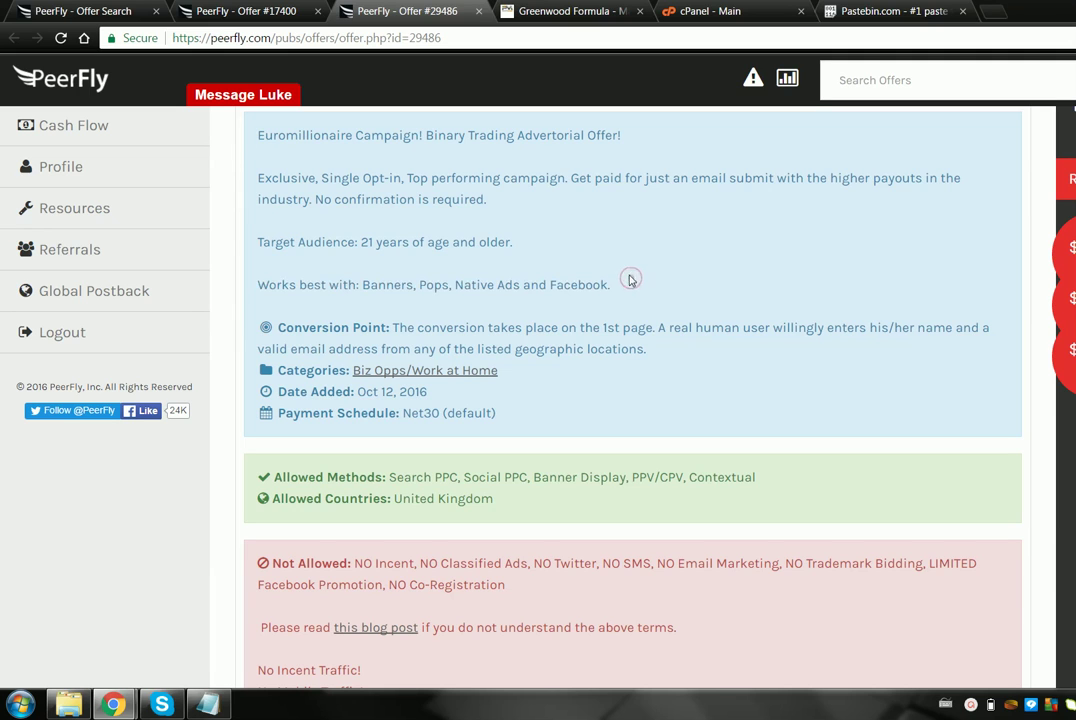
{"action": "left_click_drag", "start_coordinate": [567, 177], "coordinate": [668, 271]}
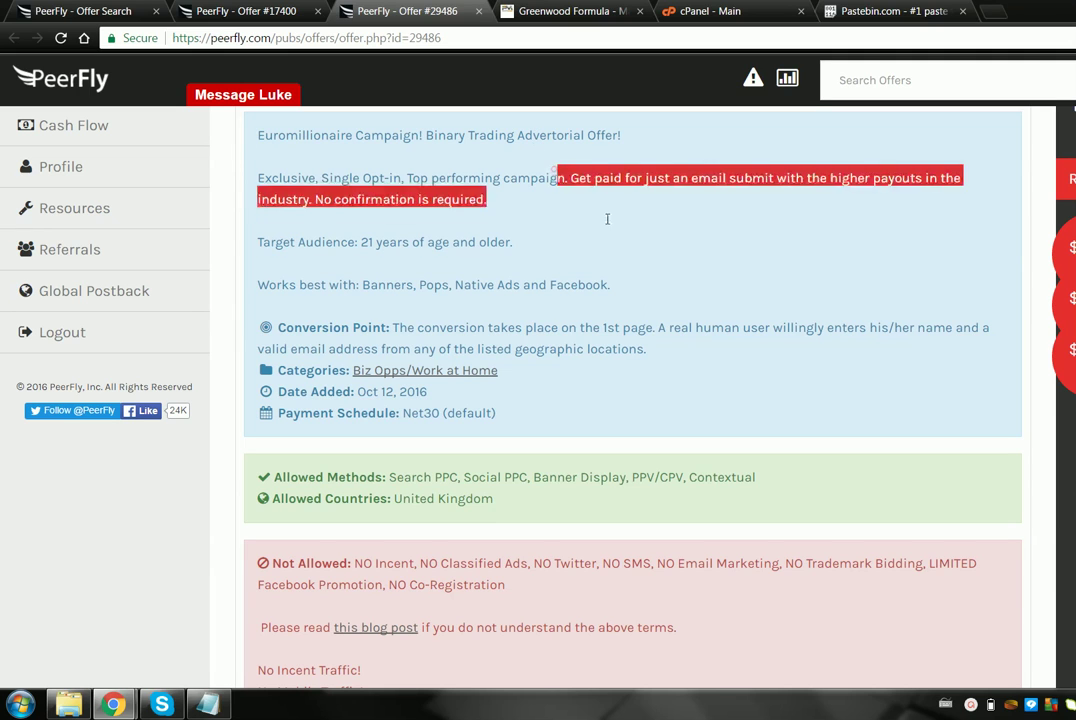
{"action": "left_click", "coordinate": [667, 271]}
{"action": "left_click_drag", "start_coordinate": [569, 177], "coordinate": [629, 283]}
{"action": "left_click", "coordinate": [462, 177]}
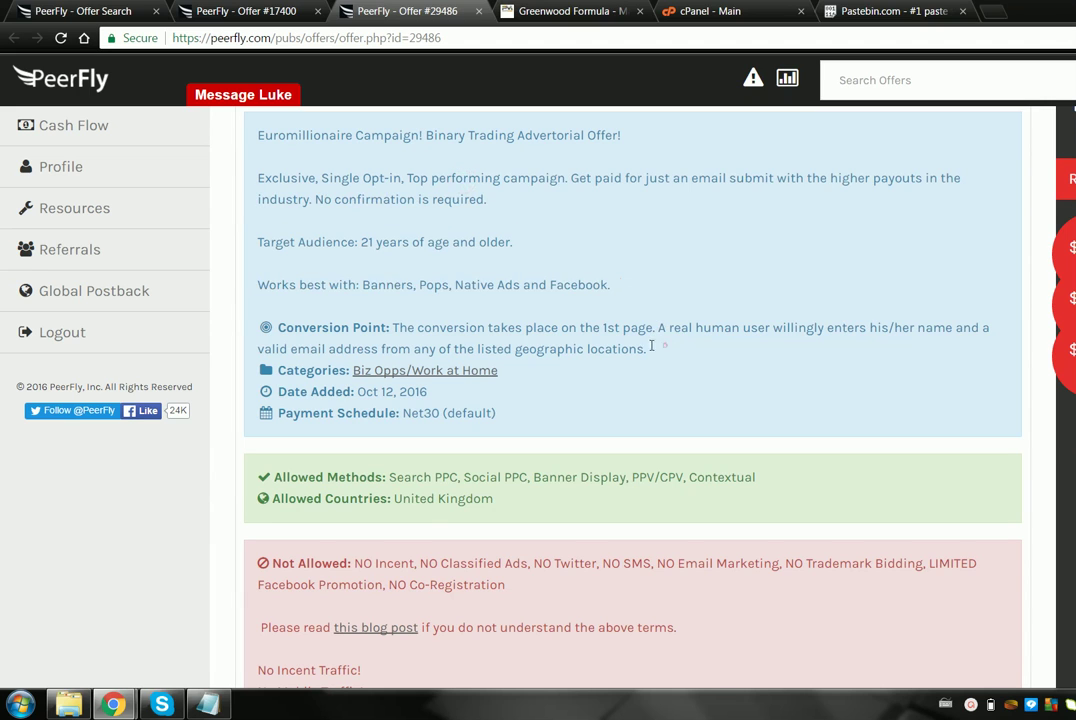
{"action": "left_click_drag", "start_coordinate": [583, 327], "coordinate": [665, 346]}
{"action": "left_click", "coordinate": [586, 328]}
{"action": "left_click_drag", "start_coordinate": [403, 413], "coordinate": [497, 413]}
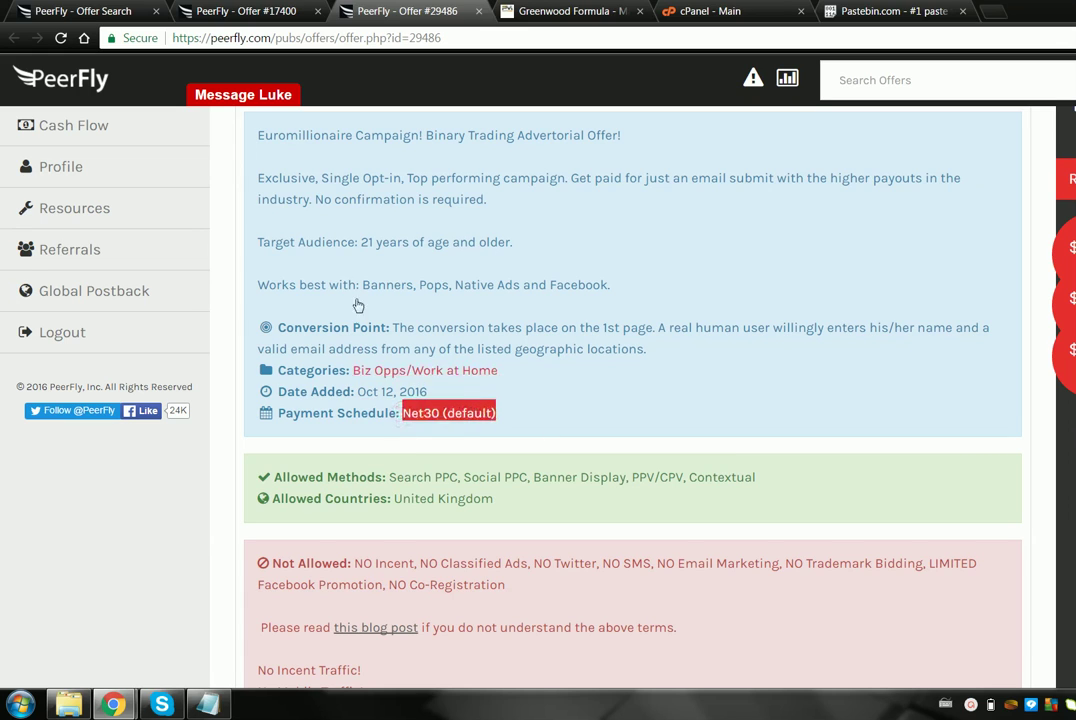
{"action": "left_click", "coordinate": [763, 398]}
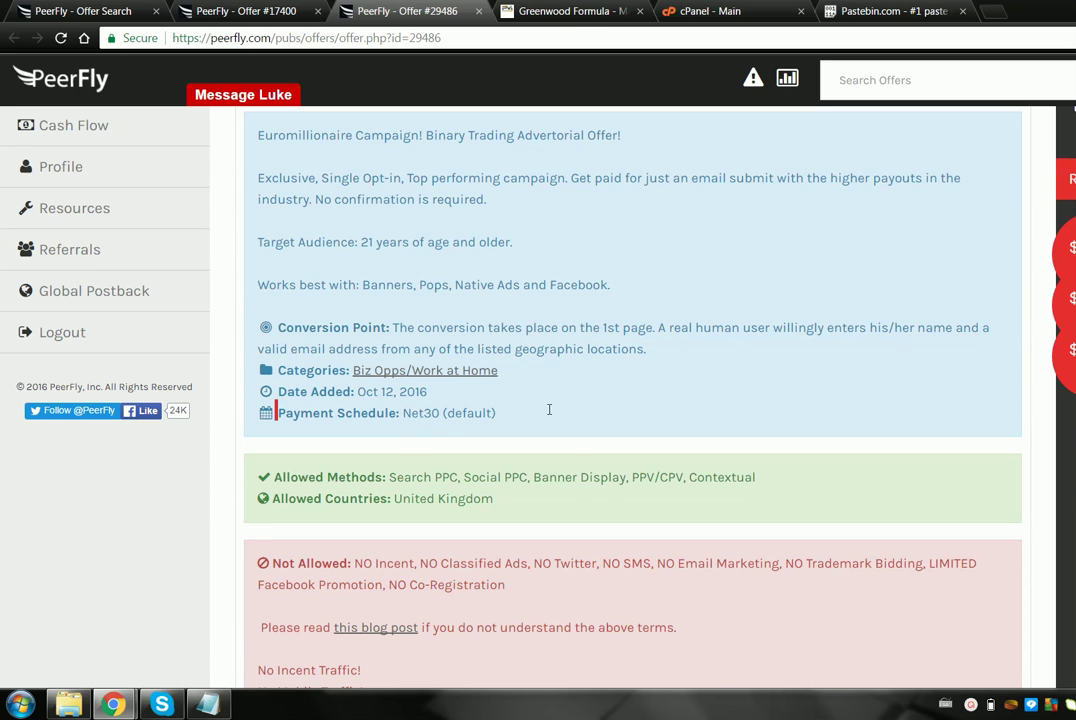
{"action": "scroll", "coordinate": [970, 398], "scroll_direction": "up", "scroll_amount": 4}
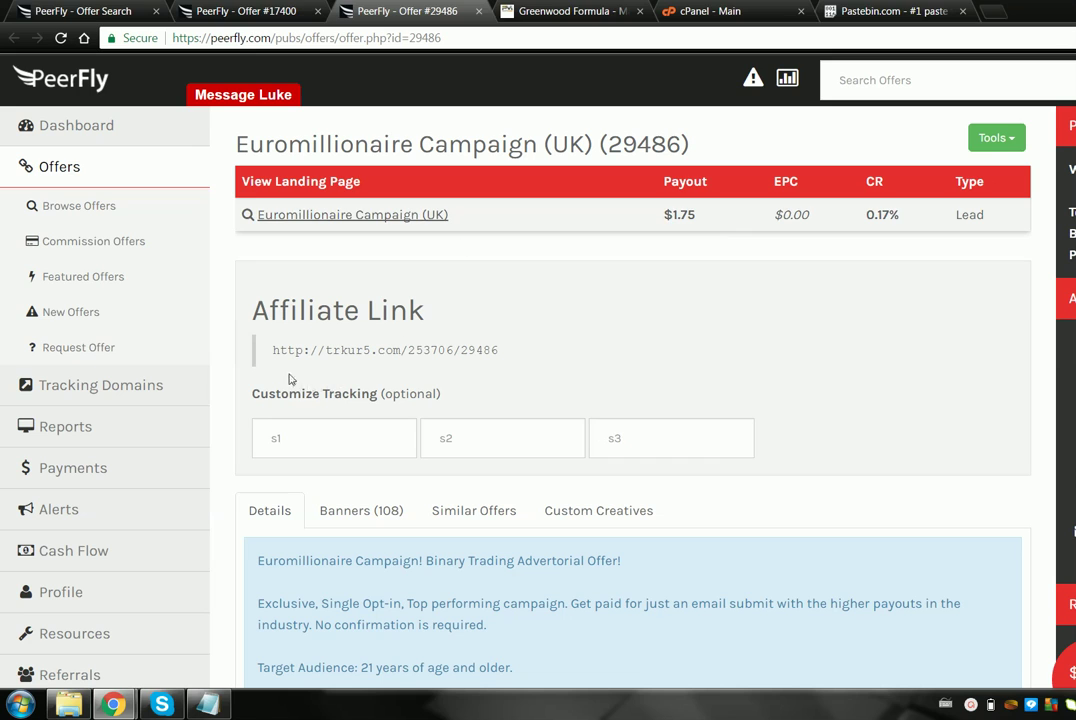
Select the Euromillionaire offer's full affiliate tracking link.
{"action": "left_click_drag", "start_coordinate": [272, 352], "coordinate": [574, 336]}
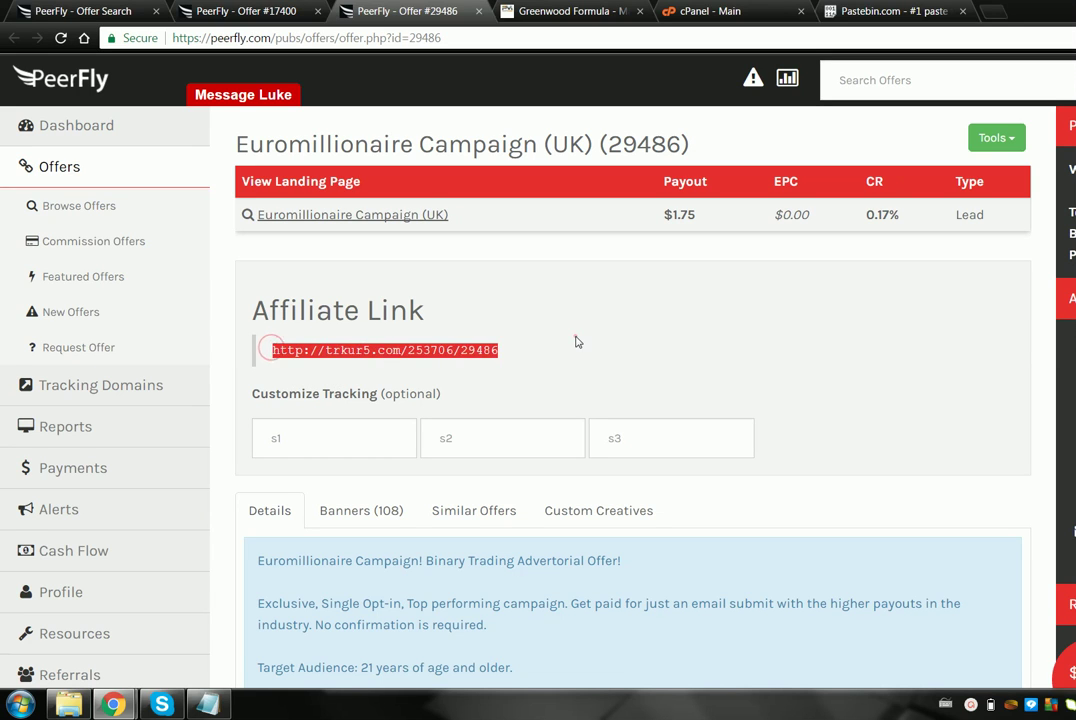
{"action": "left_click", "coordinate": [574, 336]}
{"action": "left_click_drag", "start_coordinate": [495, 350], "coordinate": [262, 350]}
{"action": "scroll", "coordinate": [1068, 168], "scroll_direction": "down", "scroll_amount": 3}
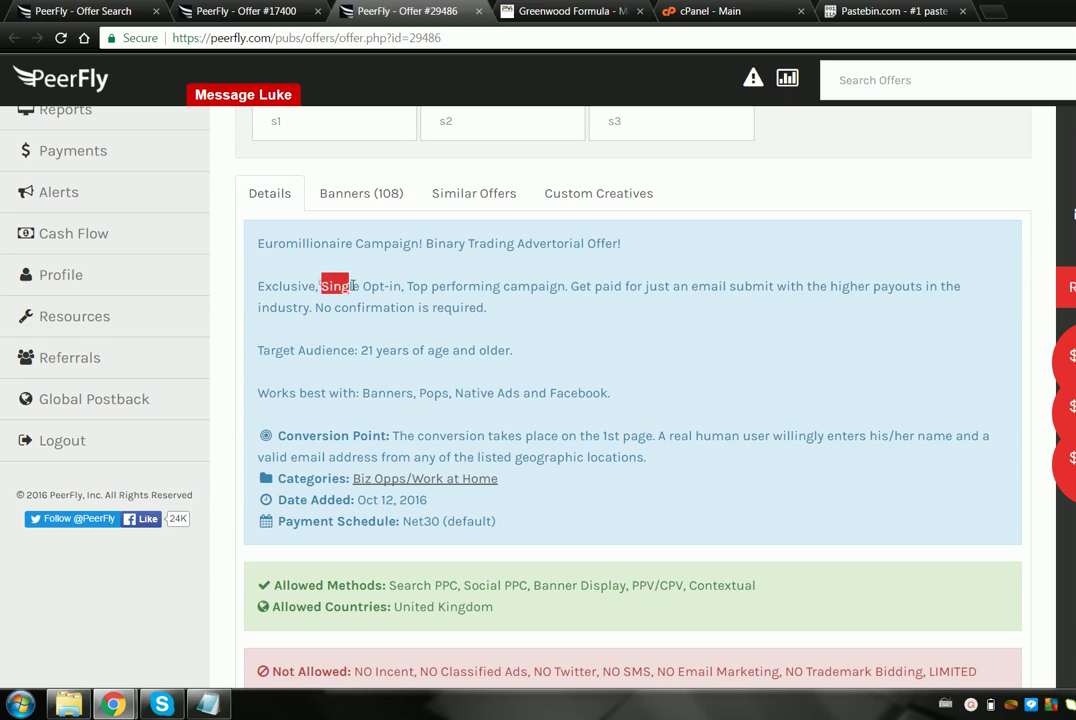
Highlight the Single Opt-in description, then return to the 2951-offer search list.
{"action": "left_click_drag", "start_coordinate": [321, 286], "coordinate": [402, 286]}
{"action": "left_click", "coordinate": [404, 285]}
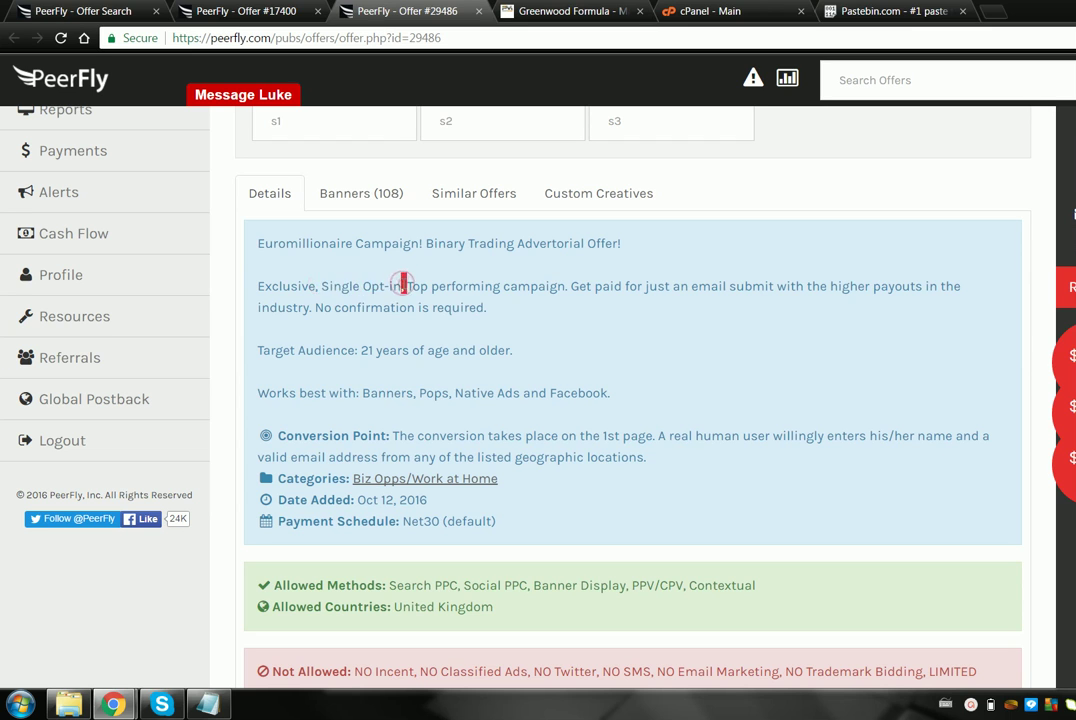
{"action": "triple_click", "coordinate": [403, 286]}
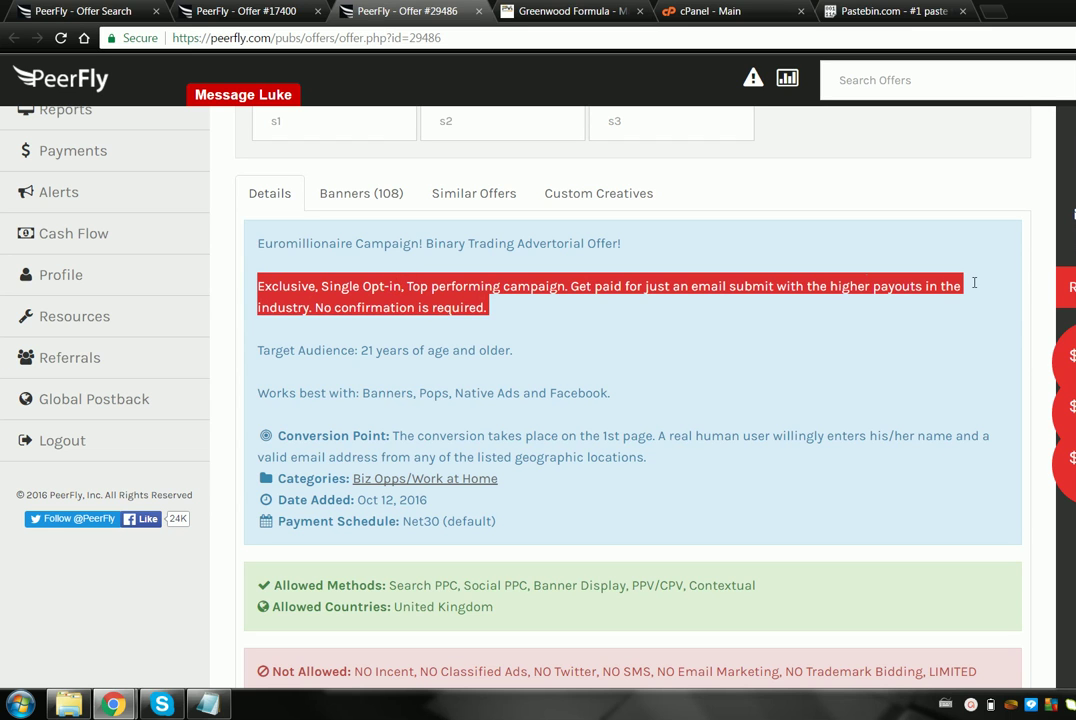
{"action": "scroll", "coordinate": [974, 283], "scroll_direction": "up", "scroll_amount": 3}
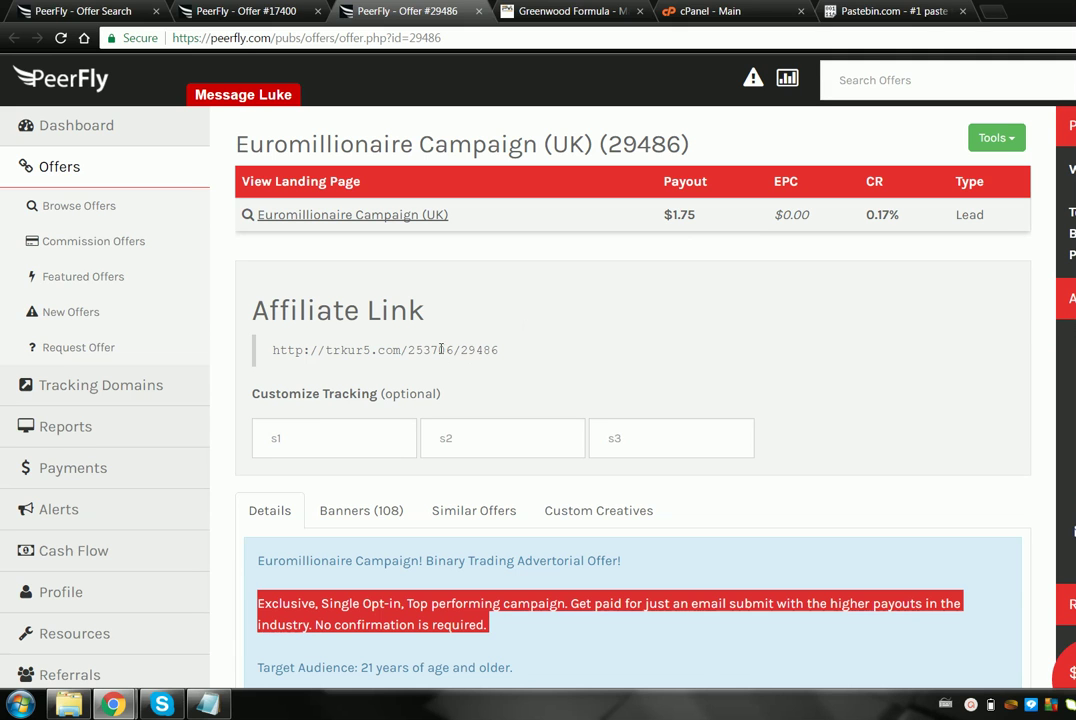
{"action": "left_click", "coordinate": [104, 11]}
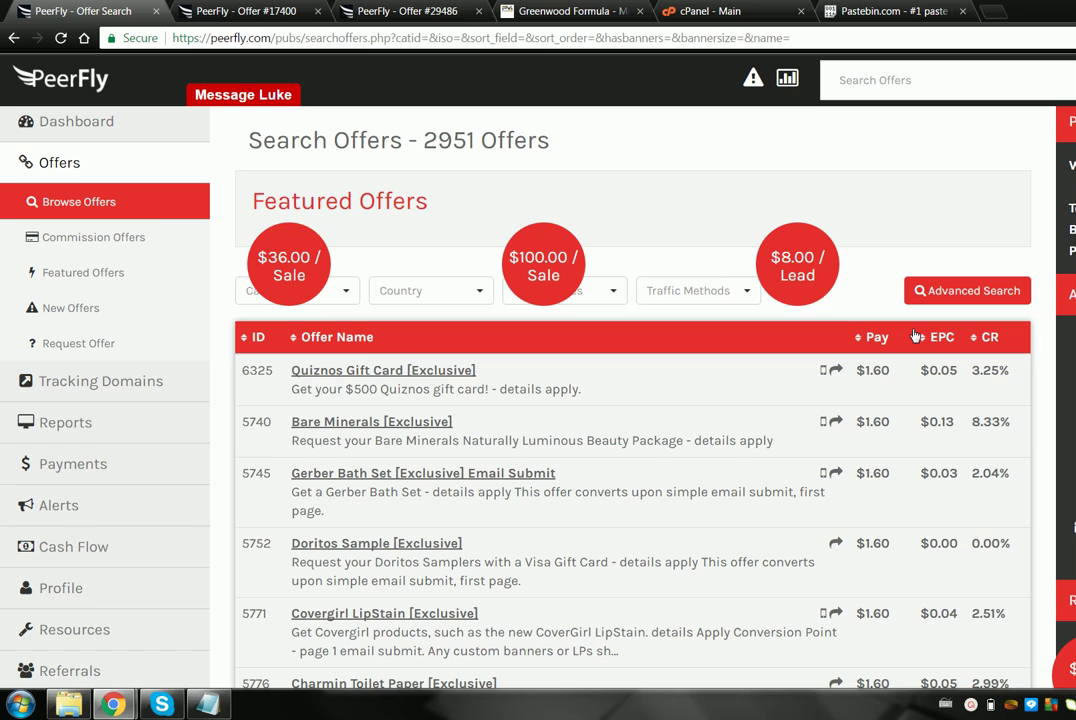
{"action": "scroll", "coordinate": [914, 335], "scroll_direction": "down", "scroll_amount": 3}
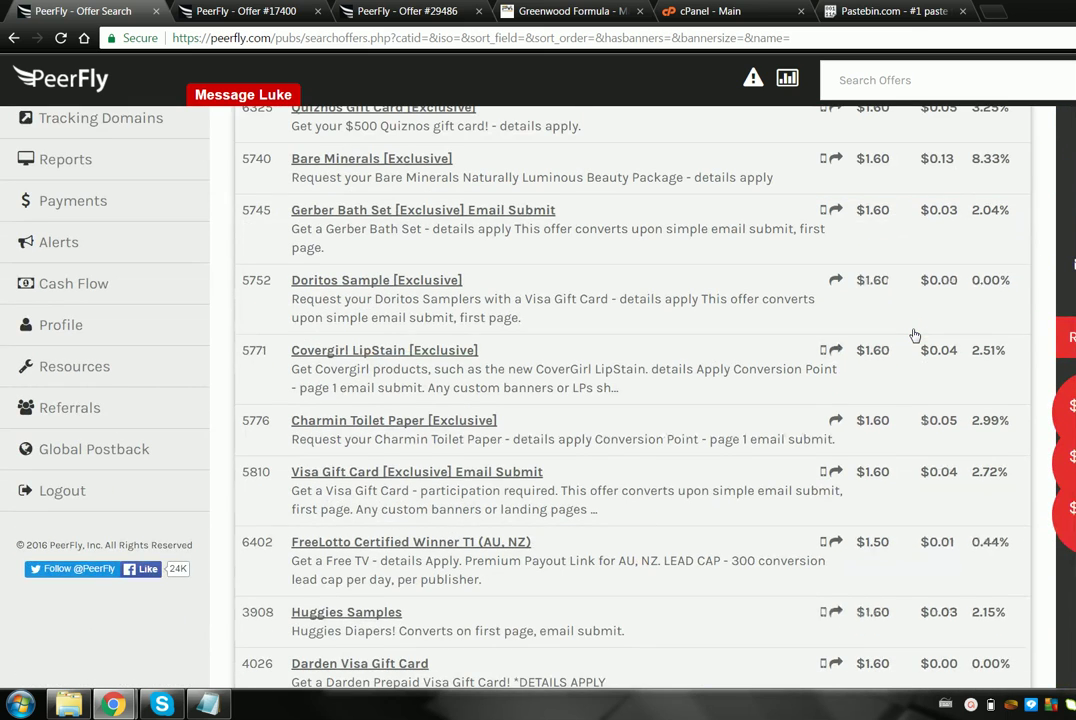
{"action": "scroll", "coordinate": [914, 335], "scroll_direction": "up", "scroll_amount": 1}
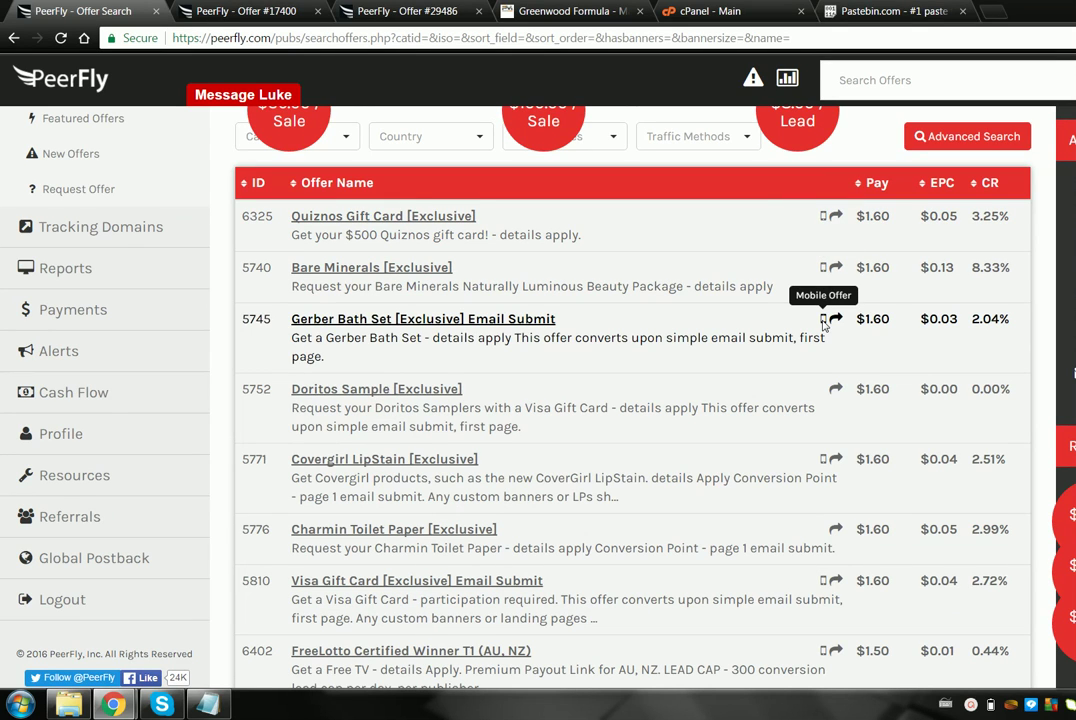
{"action": "scroll", "coordinate": [995, 365], "scroll_direction": "down", "scroll_amount": 2}
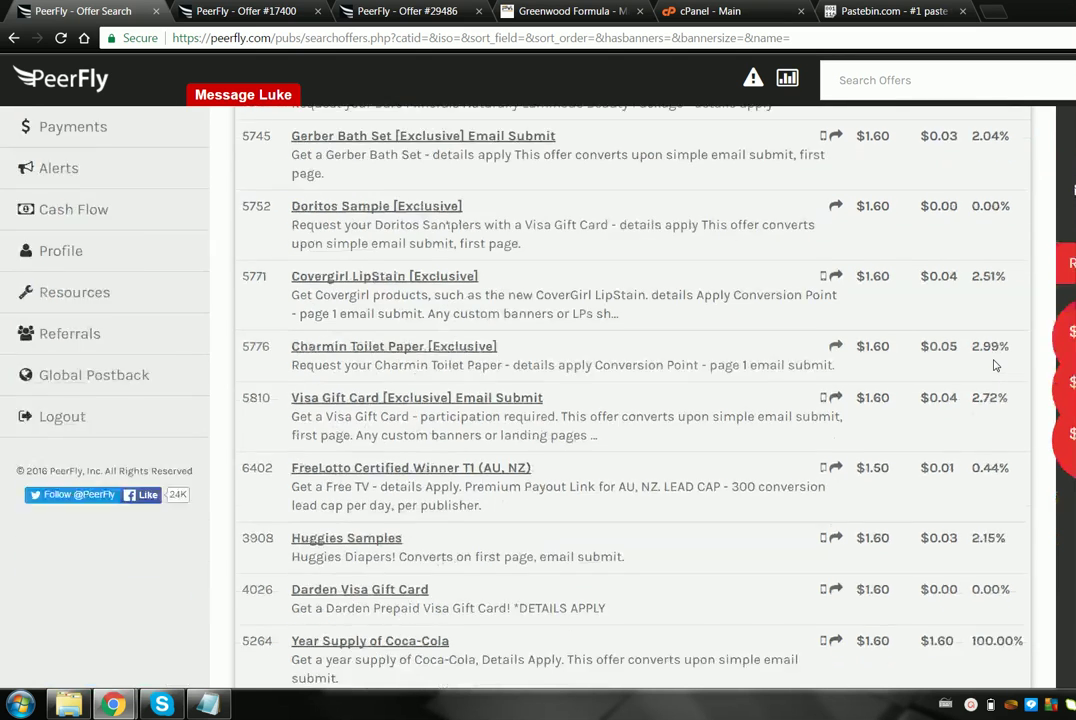
{"action": "scroll", "coordinate": [995, 365], "scroll_direction": "down", "scroll_amount": 1}
{"action": "scroll", "coordinate": [995, 365], "scroll_direction": "down", "scroll_amount": 2}
{"action": "scroll", "coordinate": [995, 365], "scroll_direction": "down", "scroll_amount": 1}
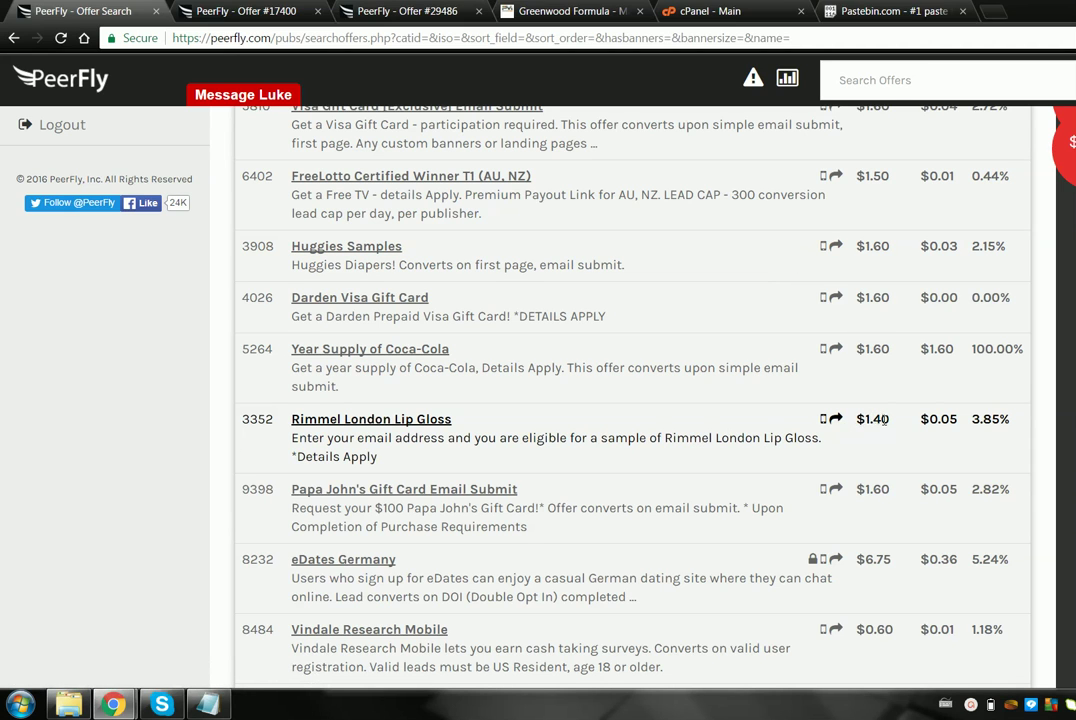
{"action": "scroll", "coordinate": [1005, 393], "scroll_direction": "down", "scroll_amount": 1}
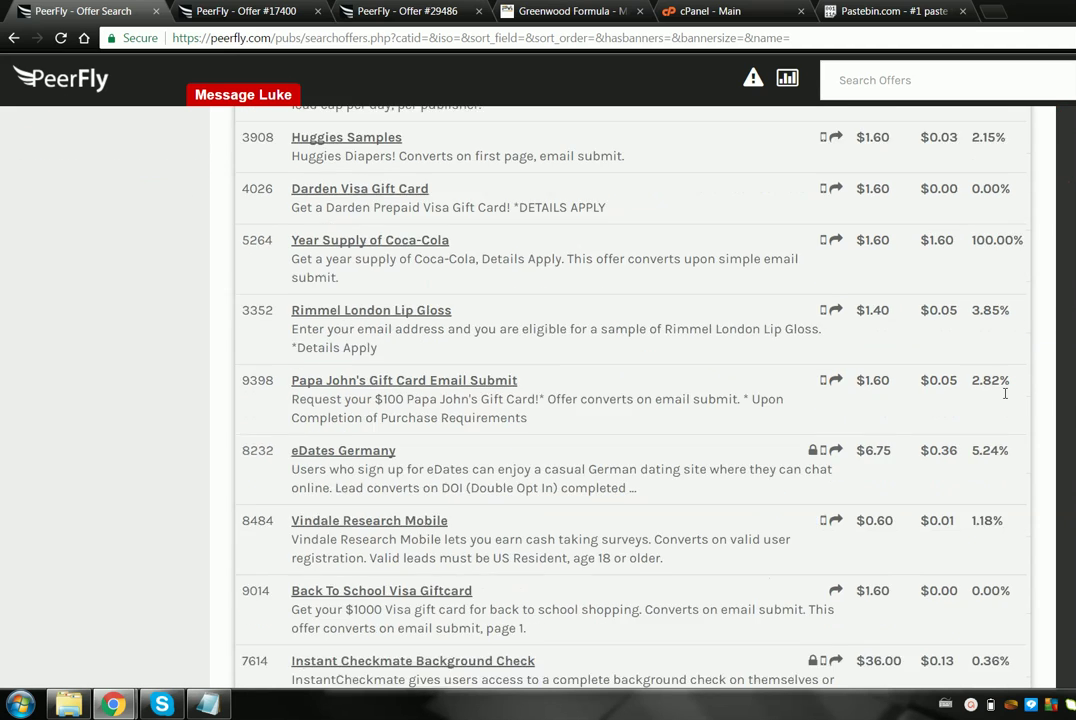
{"action": "scroll", "coordinate": [1005, 393], "scroll_direction": "down", "scroll_amount": 3}
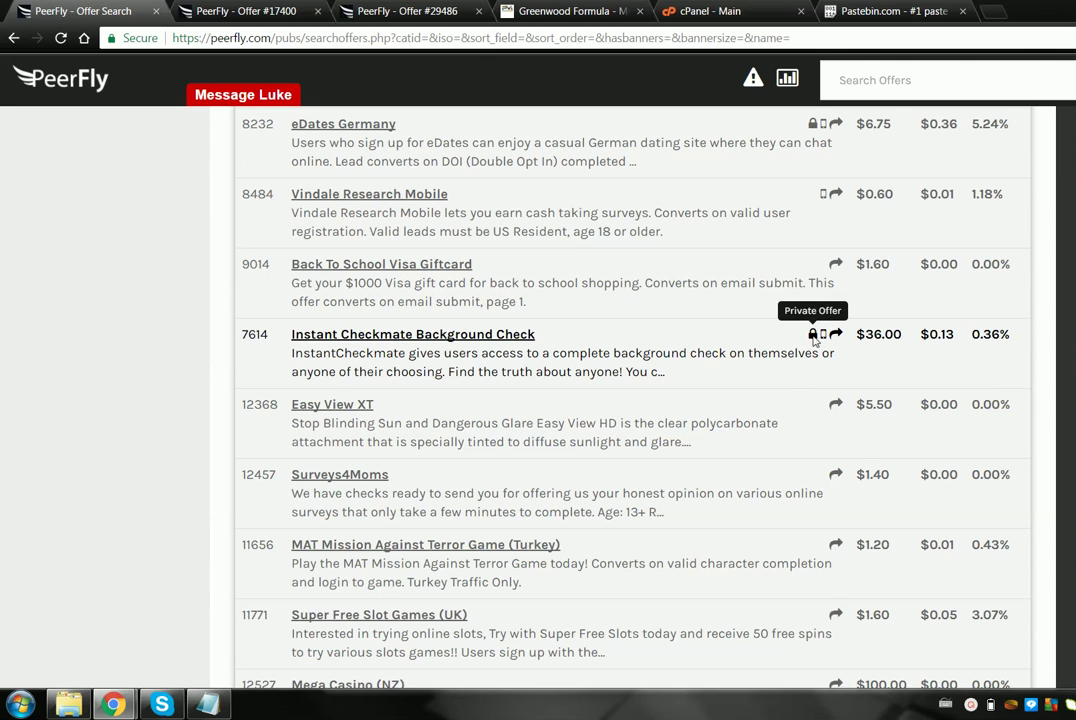
{"action": "scroll", "coordinate": [1060, 409], "scroll_direction": "down", "scroll_amount": 3}
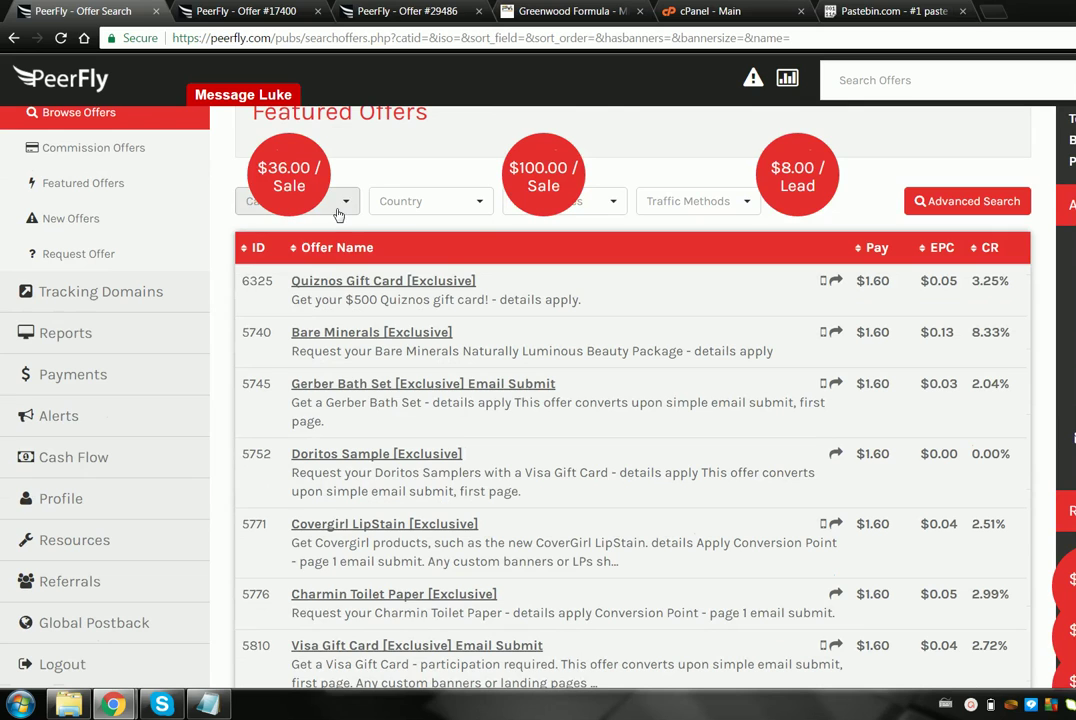
{"action": "left_click", "coordinate": [336, 206]}
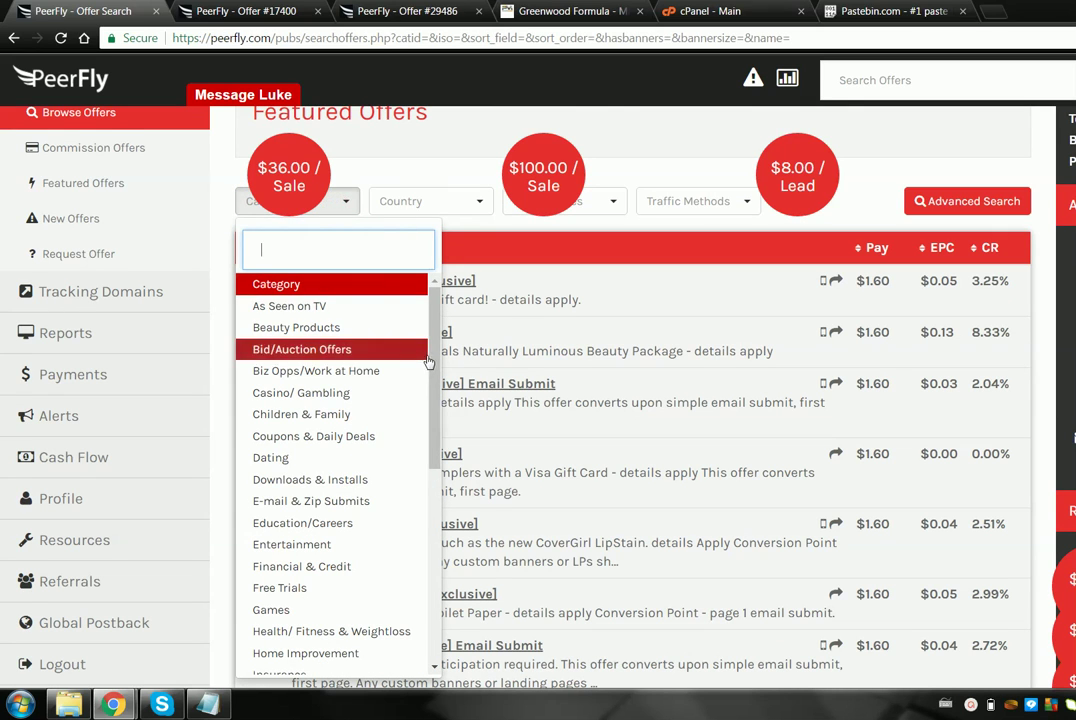
{"action": "left_click_drag", "start_coordinate": [430, 352], "coordinate": [436, 383]}
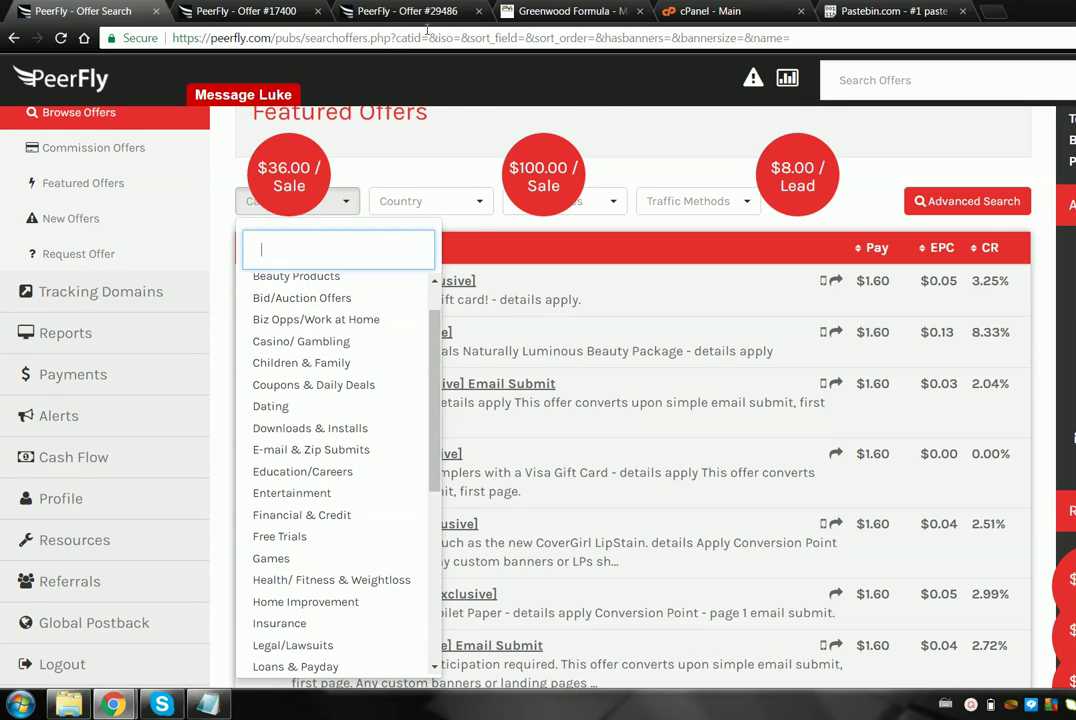
{"action": "left_click", "coordinate": [378, 452]}
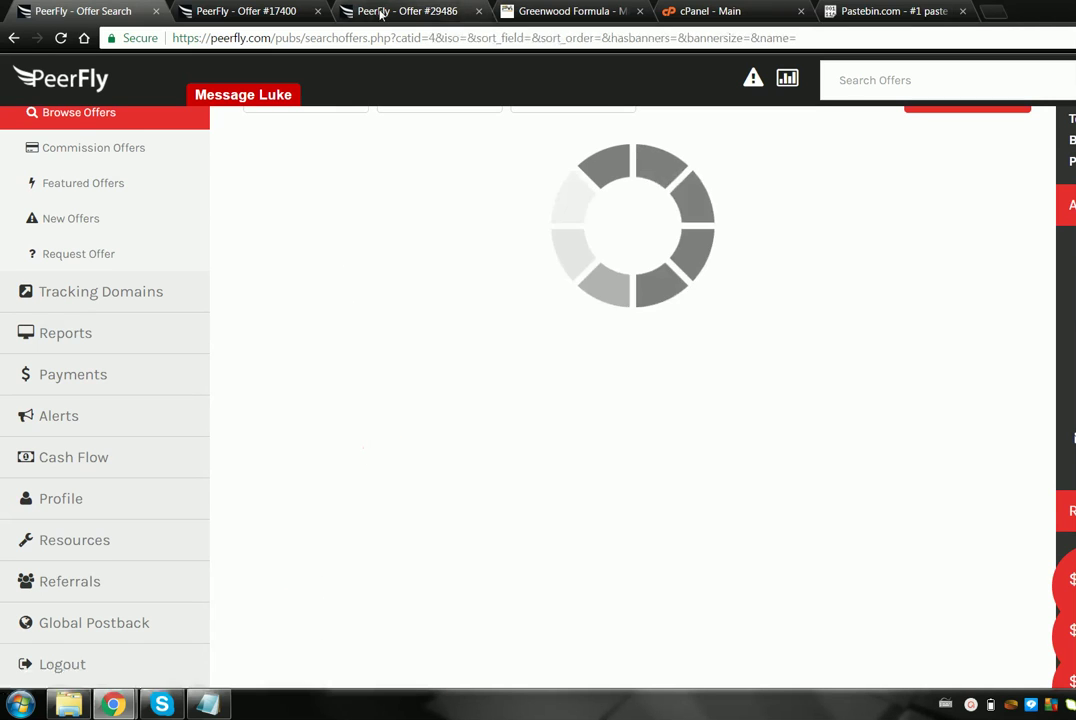
{"action": "left_click", "coordinate": [380, 14]}
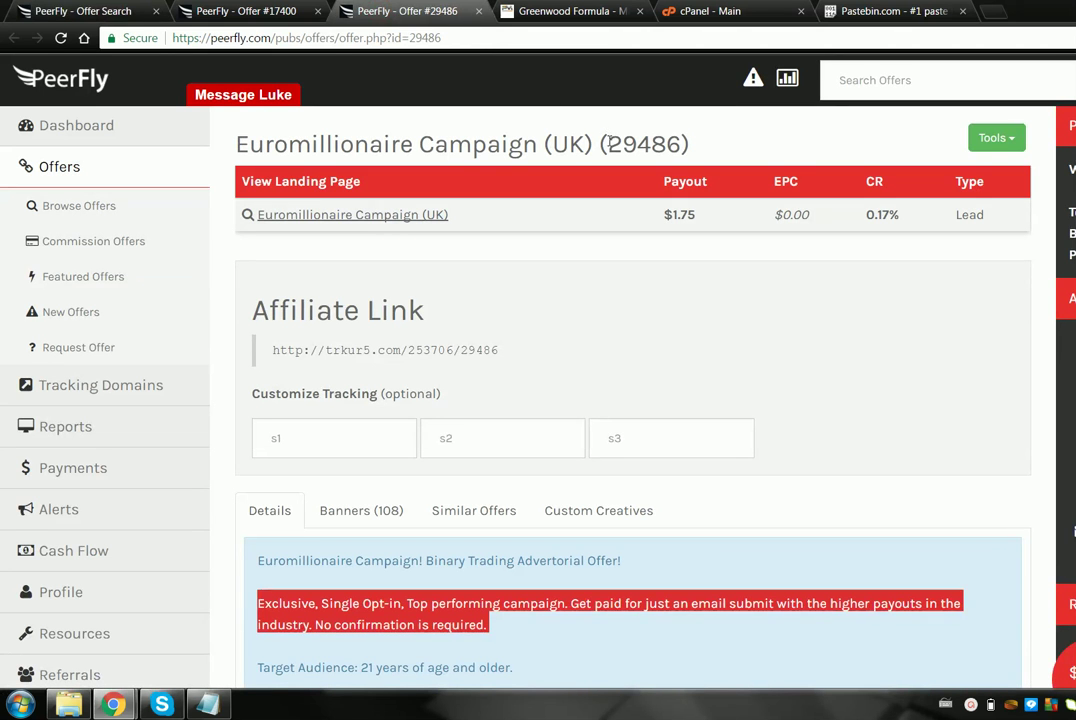
{"action": "left_click_drag", "start_coordinate": [608, 143], "coordinate": [683, 145]}
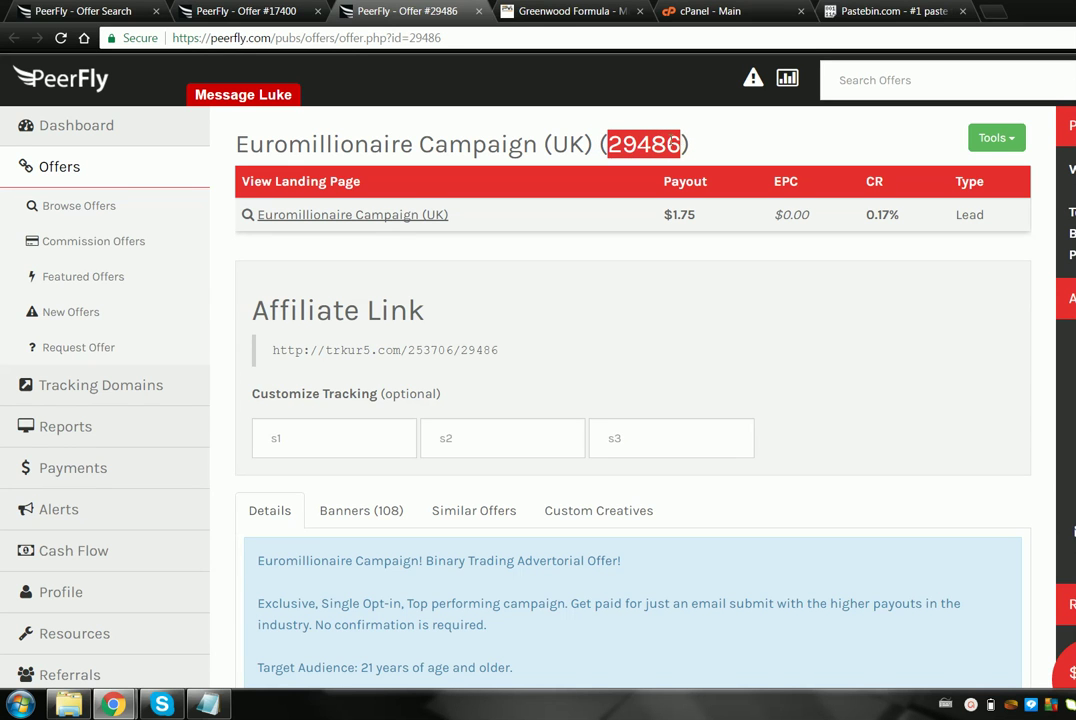
{"action": "left_click_drag", "start_coordinate": [90, 11], "coordinate": [228, 10]}
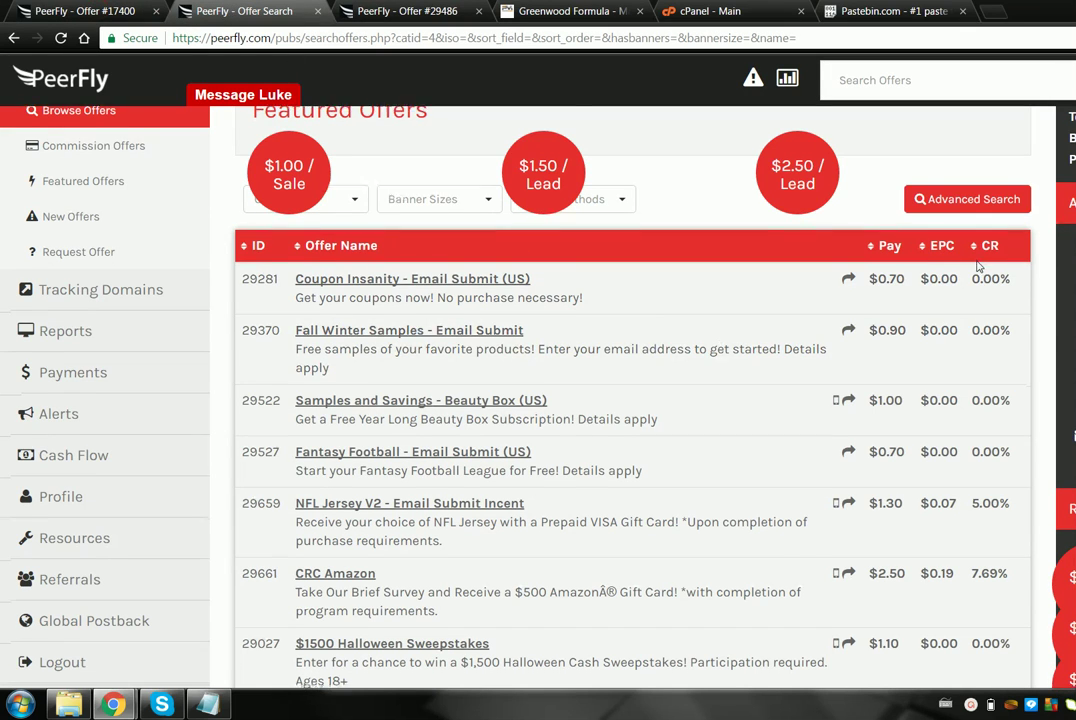
{"action": "scroll", "coordinate": [979, 265], "scroll_direction": "down", "scroll_amount": 3}
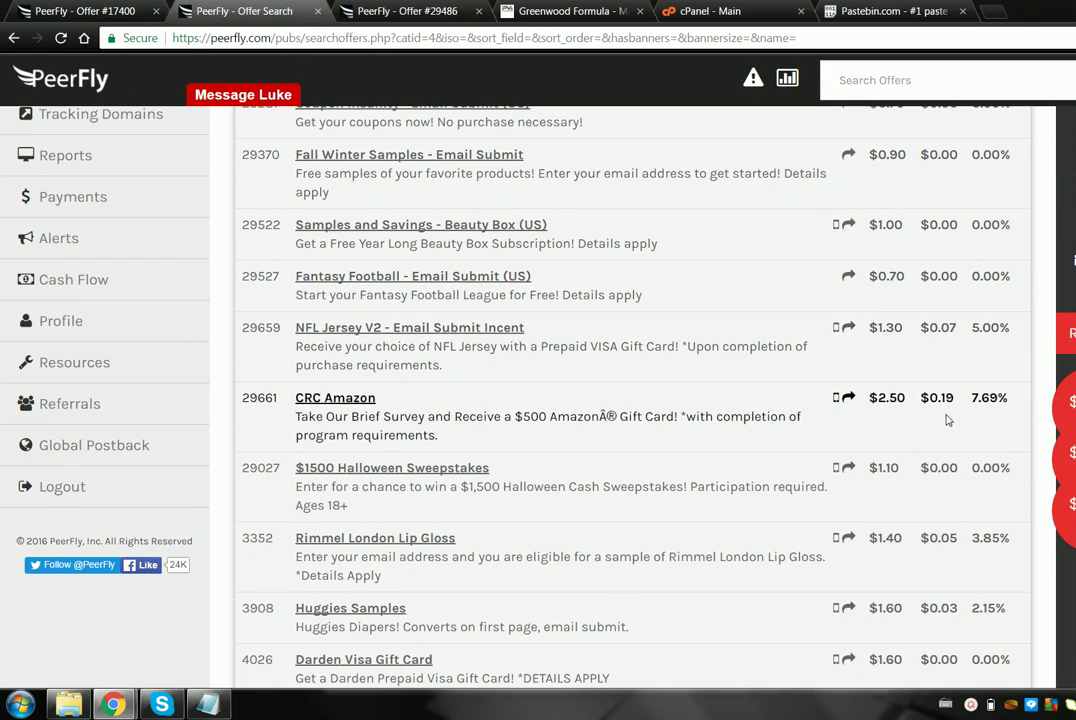
{"action": "scroll", "coordinate": [700, 400], "scroll_direction": "up", "scroll_amount": 5}
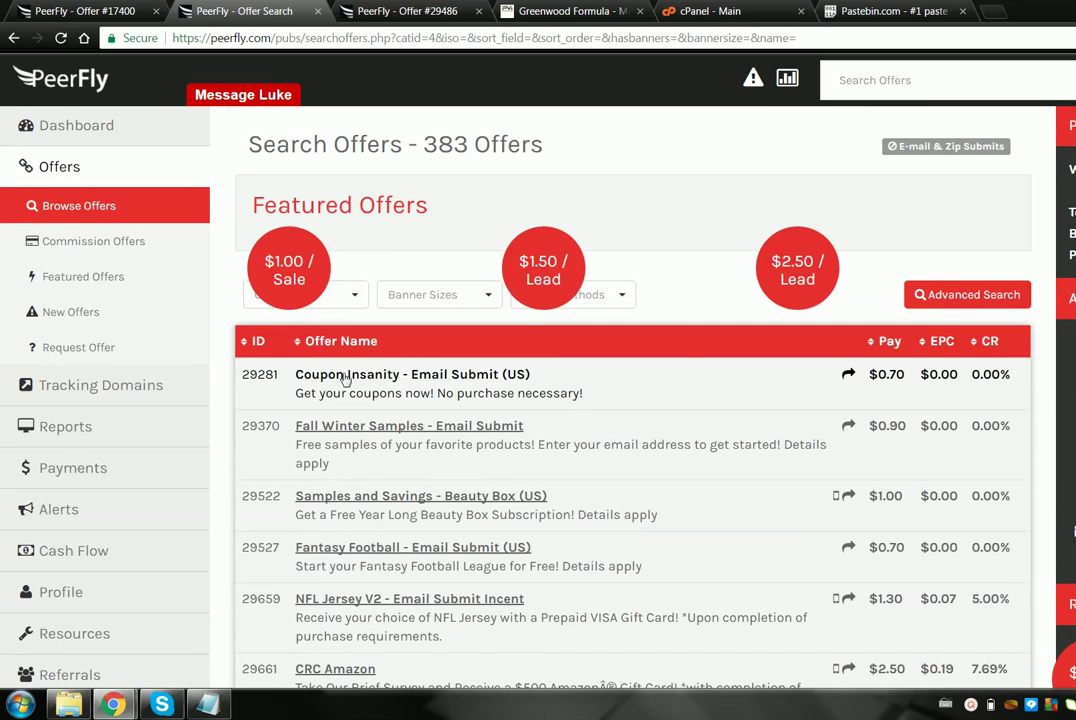
{"action": "scroll", "coordinate": [968, 247], "scroll_direction": "down", "scroll_amount": 1}
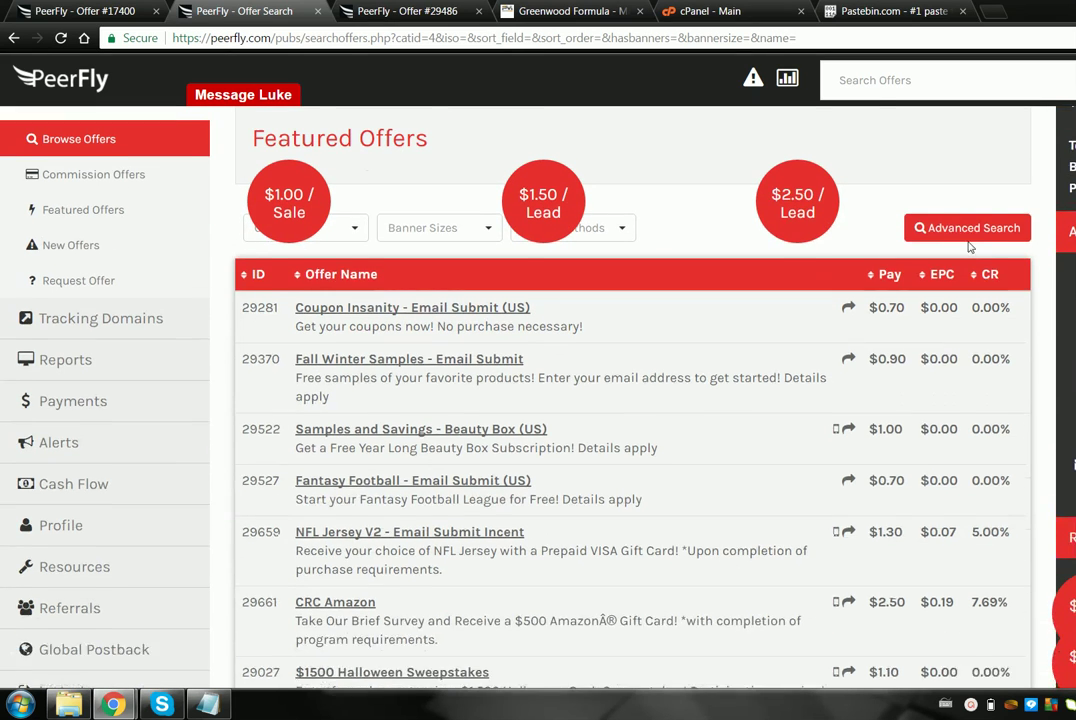
{"action": "scroll", "coordinate": [968, 247], "scroll_direction": "up", "scroll_amount": 1}
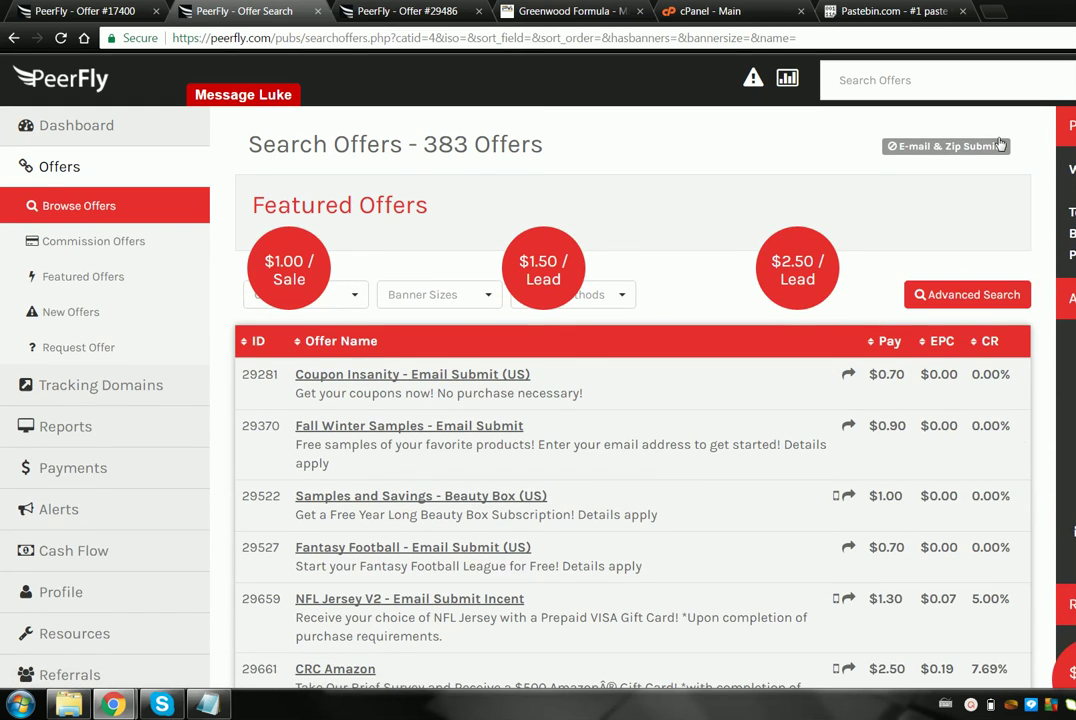
{"action": "scroll", "coordinate": [1000, 145], "scroll_direction": "down", "scroll_amount": 5}
{"action": "scroll", "coordinate": [1000, 145], "scroll_direction": "down", "scroll_amount": 6}
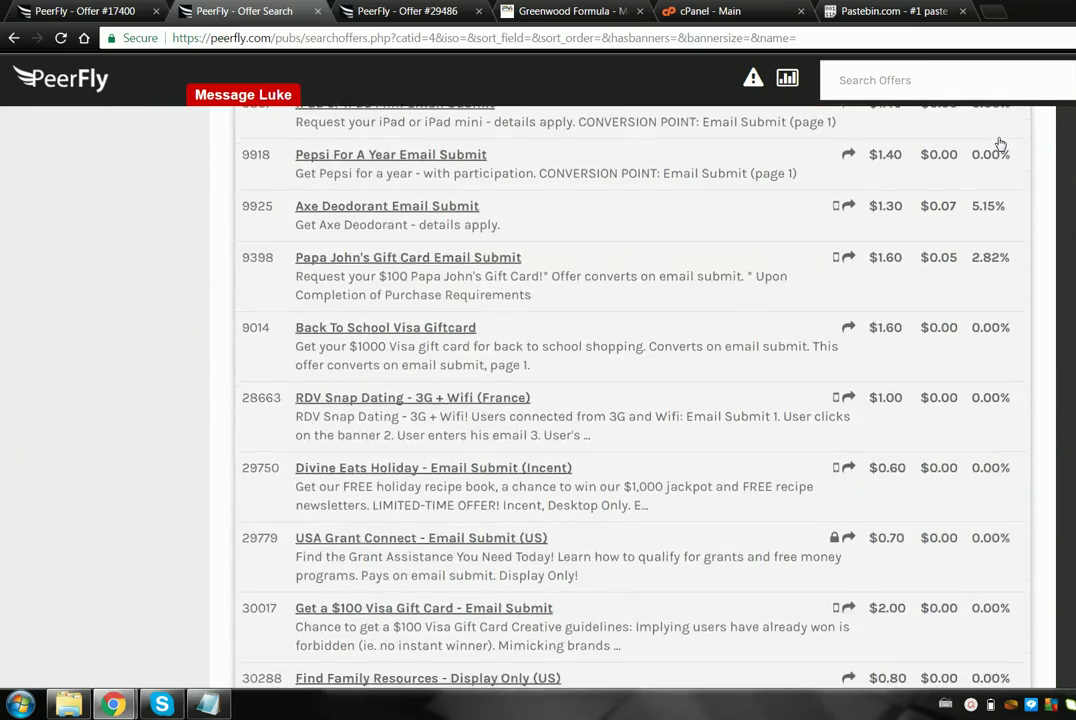
{"action": "scroll", "coordinate": [1000, 145], "scroll_direction": "down", "scroll_amount": 5}
{"action": "scroll", "coordinate": [1000, 145], "scroll_direction": "up", "scroll_amount": 6}
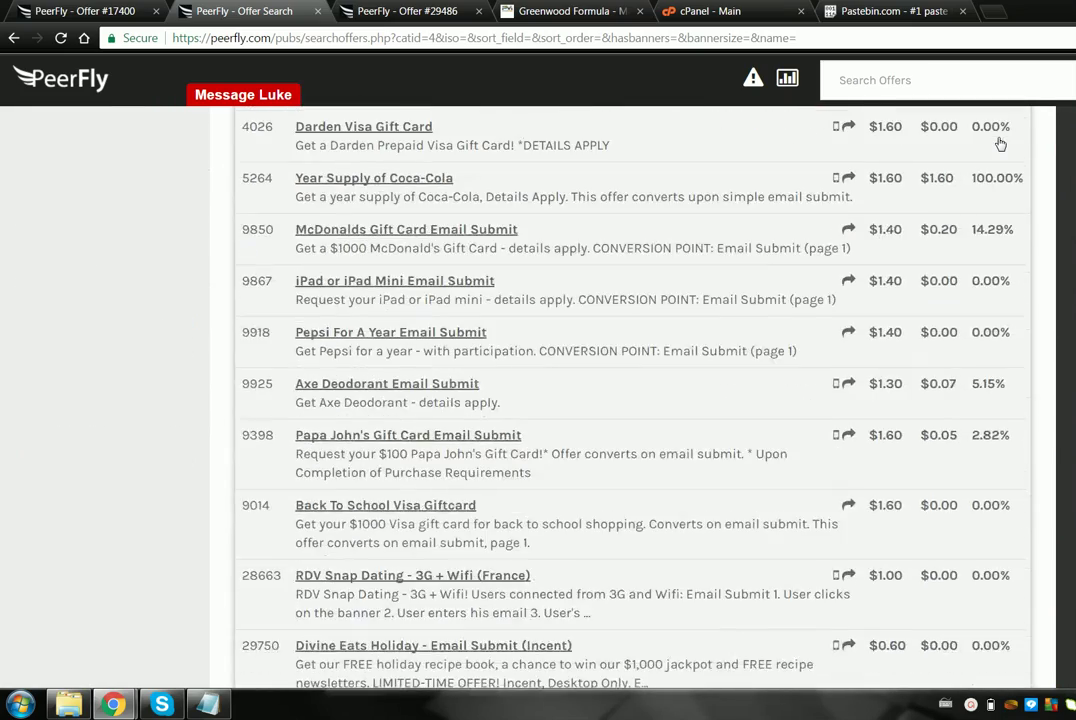
{"action": "scroll", "coordinate": [1000, 145], "scroll_direction": "up", "scroll_amount": 4}
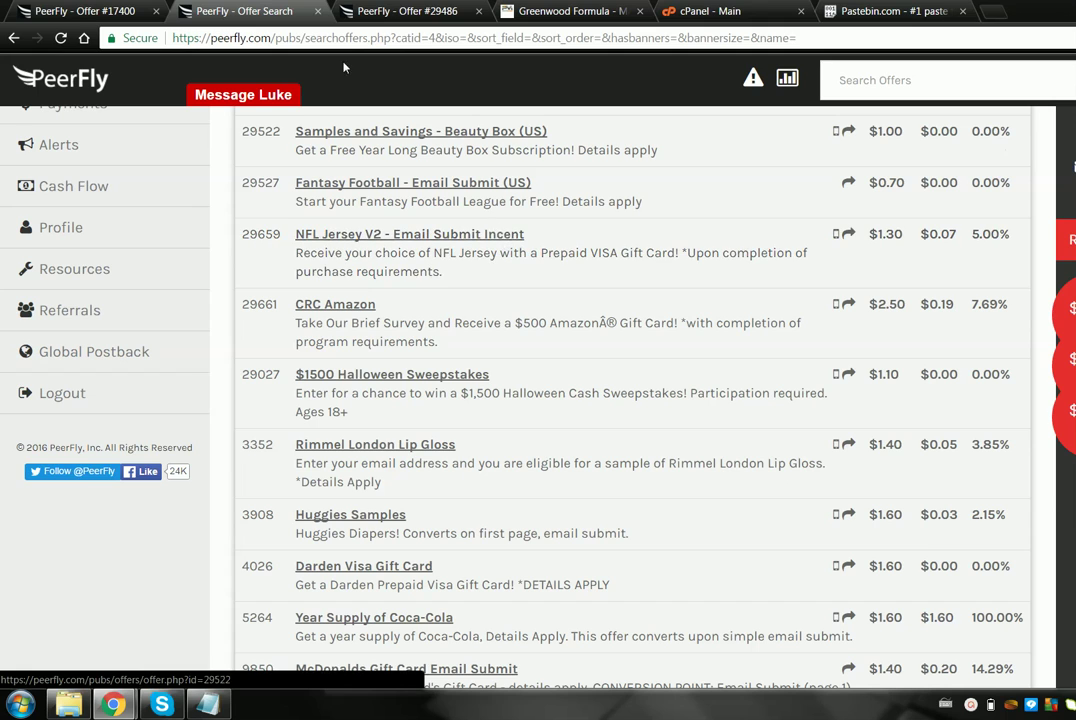
{"action": "left_click", "coordinate": [398, 10]}
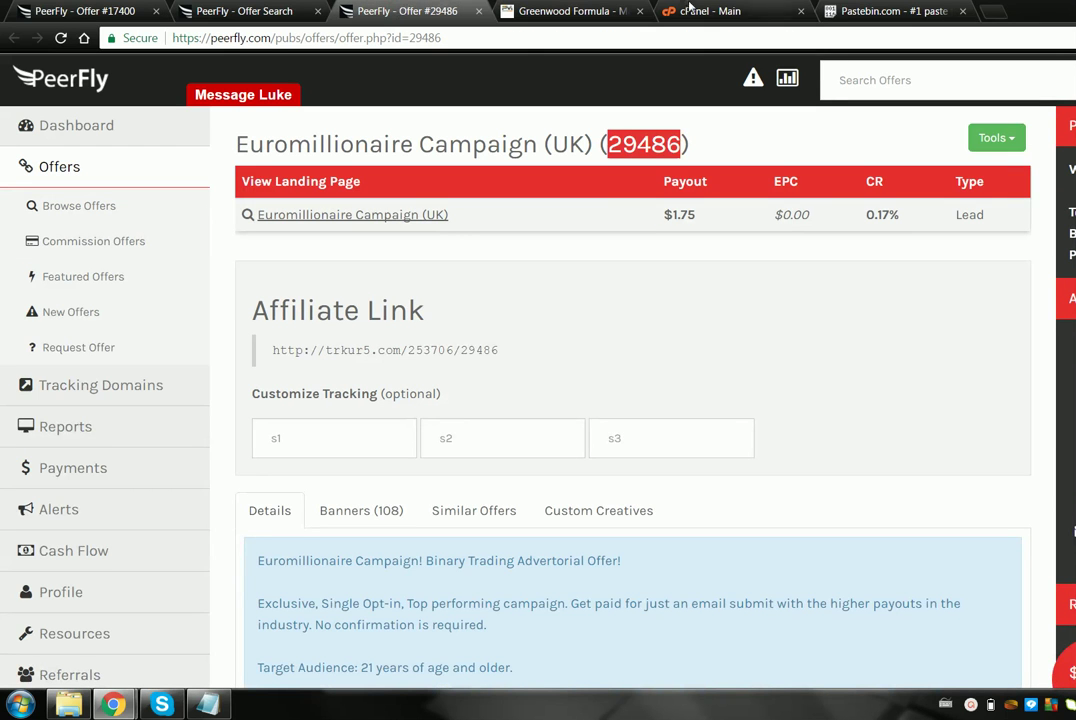
Unmute the Greenwood Formula video, then close that page to reveal the cPanel dashboard.
{"action": "left_click", "coordinate": [583, 11]}
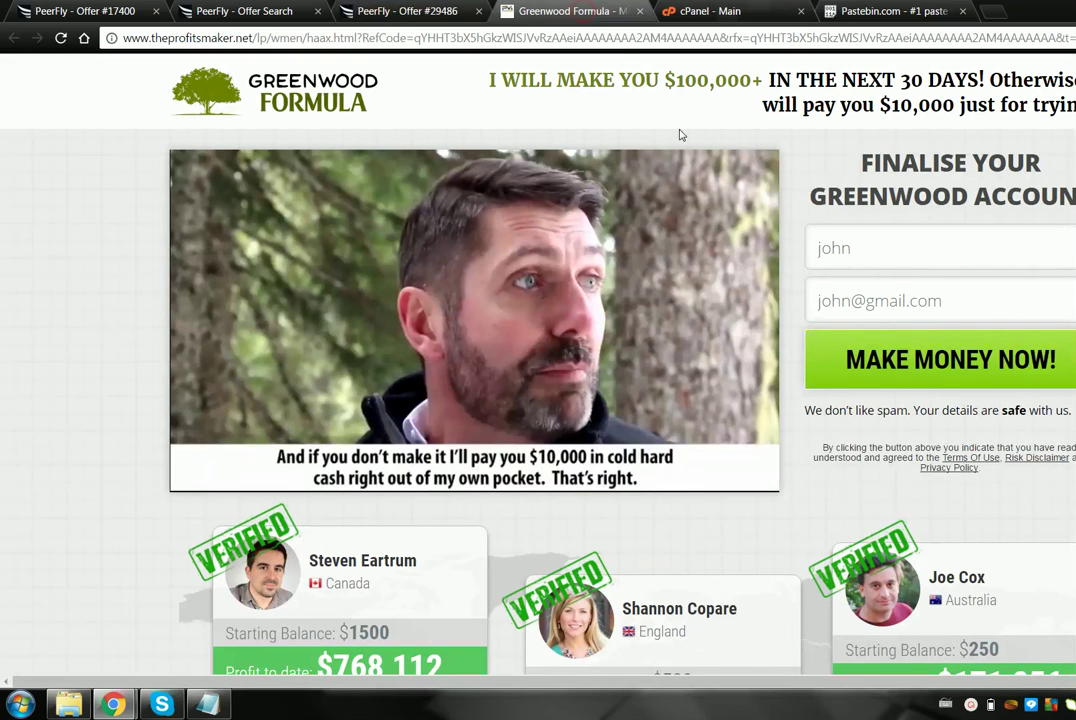
{"action": "left_click", "coordinate": [490, 288]}
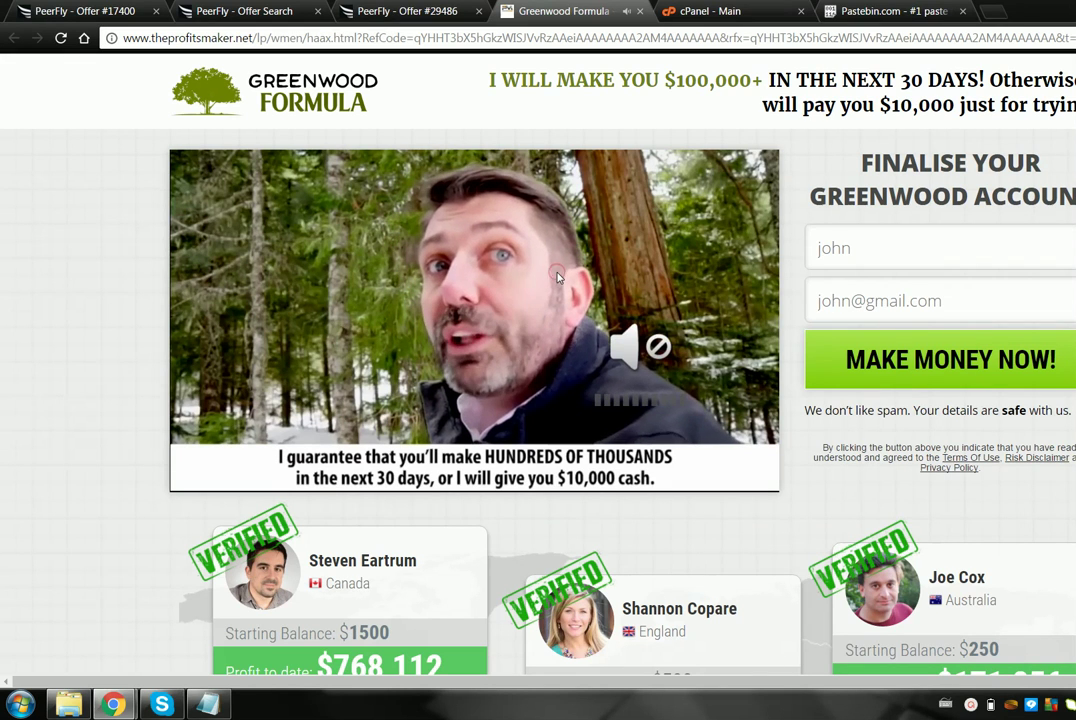
{"action": "left_click", "coordinate": [641, 11]}
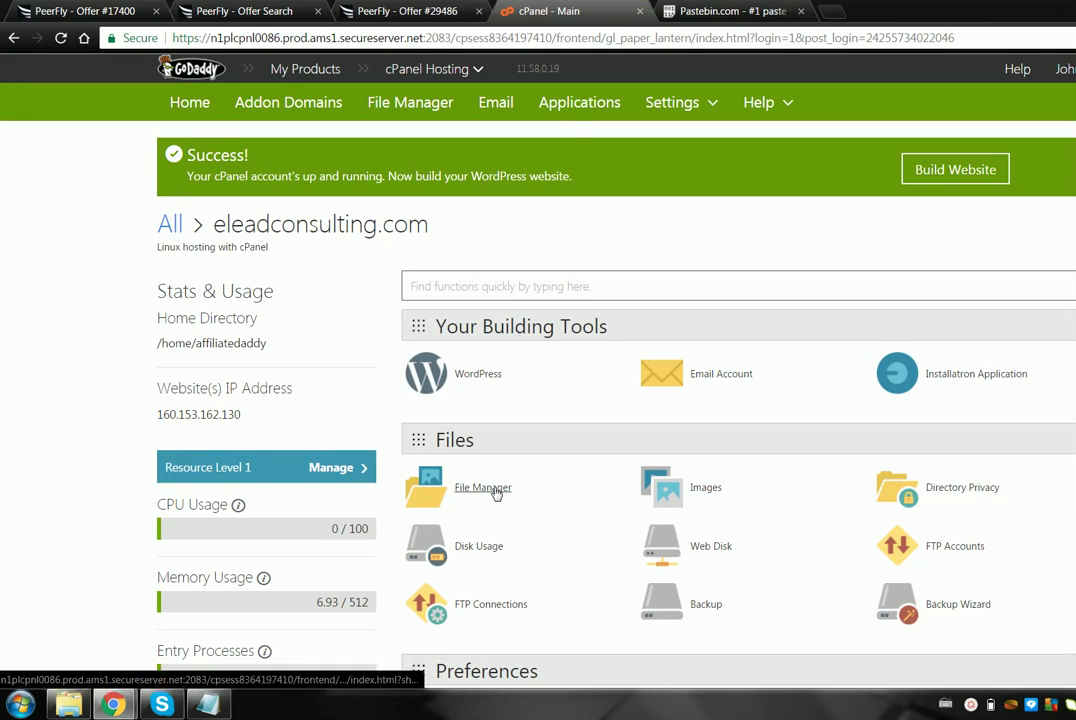
Open File Manager, go up to public_html, and enter the wordstocash.com folder.
{"action": "left_click", "coordinate": [490, 485]}
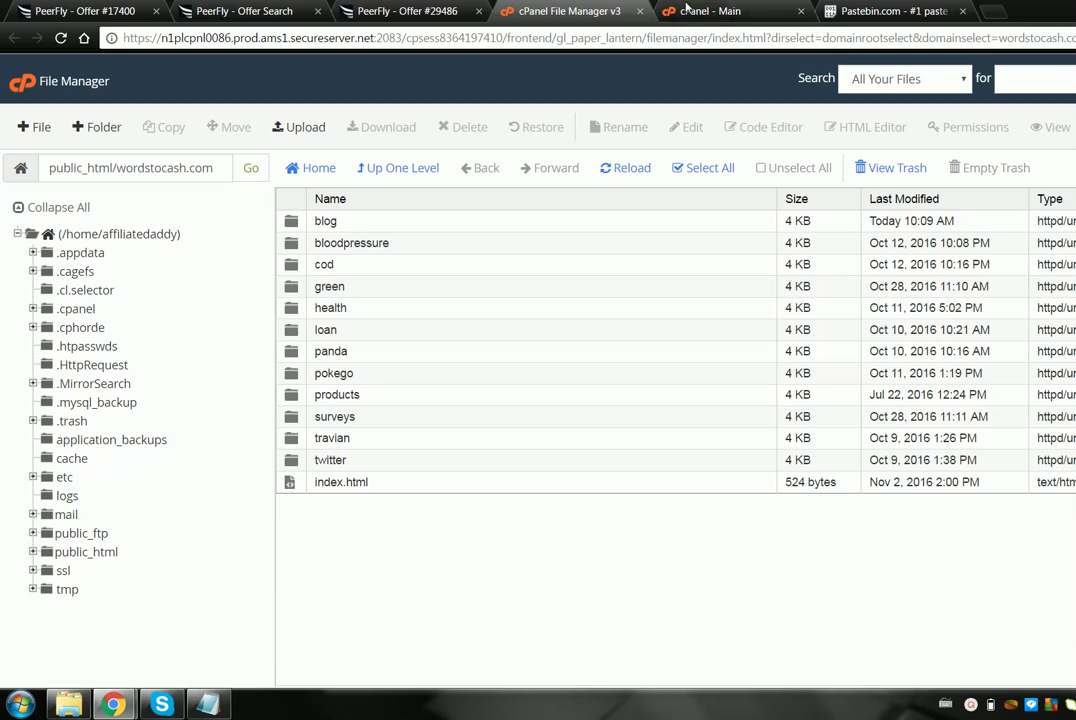
{"action": "left_click", "coordinate": [698, 11]}
{"action": "left_click", "coordinate": [601, 11]}
{"action": "left_click", "coordinate": [427, 172]}
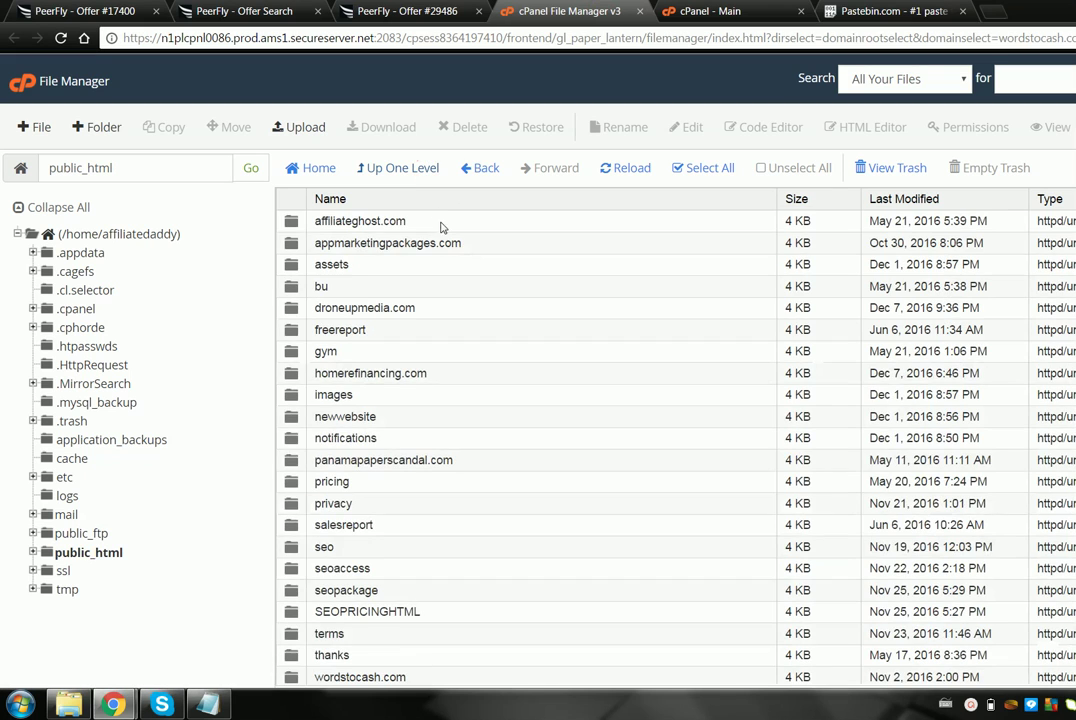
{"action": "left_click", "coordinate": [415, 222]}
{"action": "left_click", "coordinate": [436, 318]}
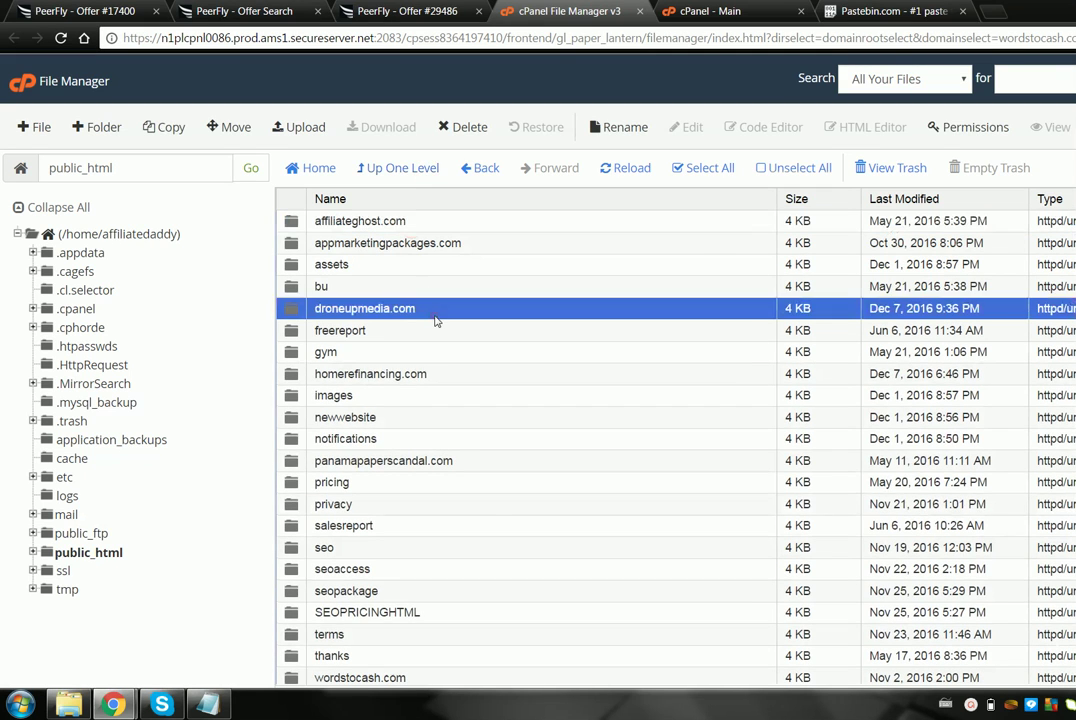
{"action": "left_click", "coordinate": [490, 506]}
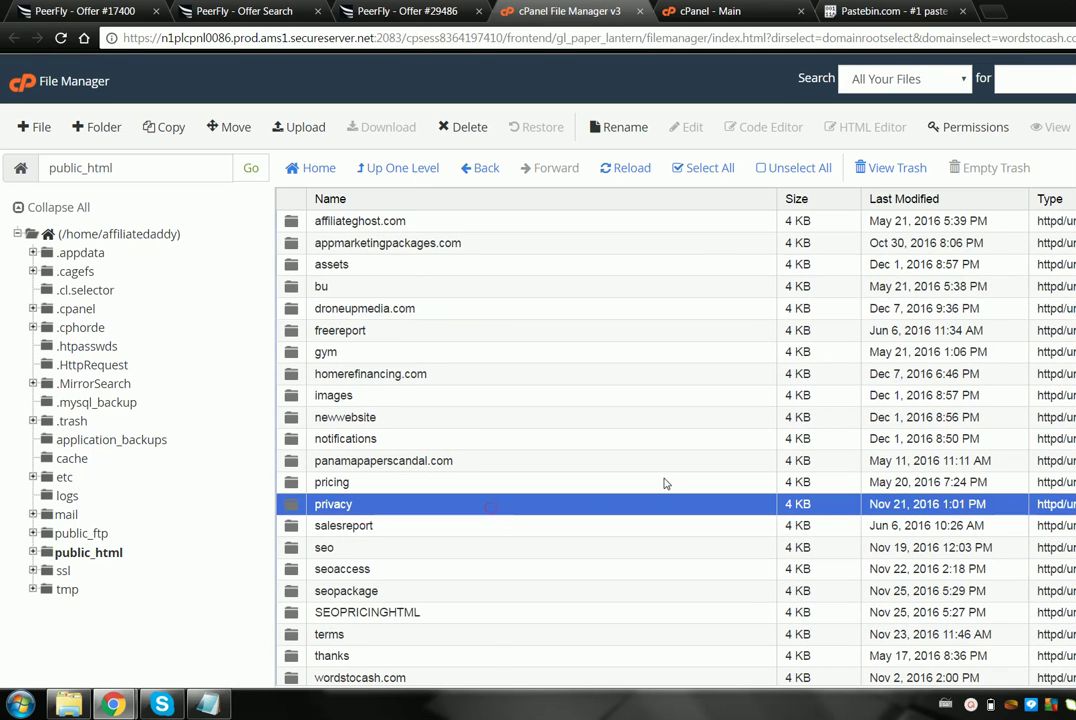
{"action": "left_click", "coordinate": [420, 679]}
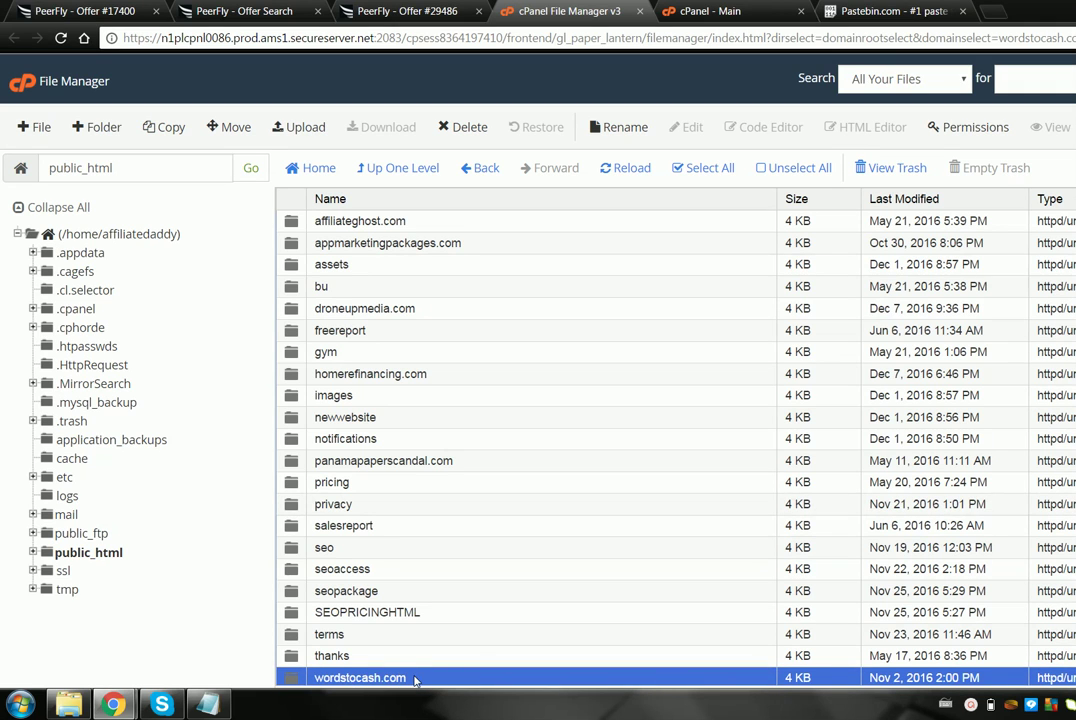
{"action": "double_click", "coordinate": [415, 679]}
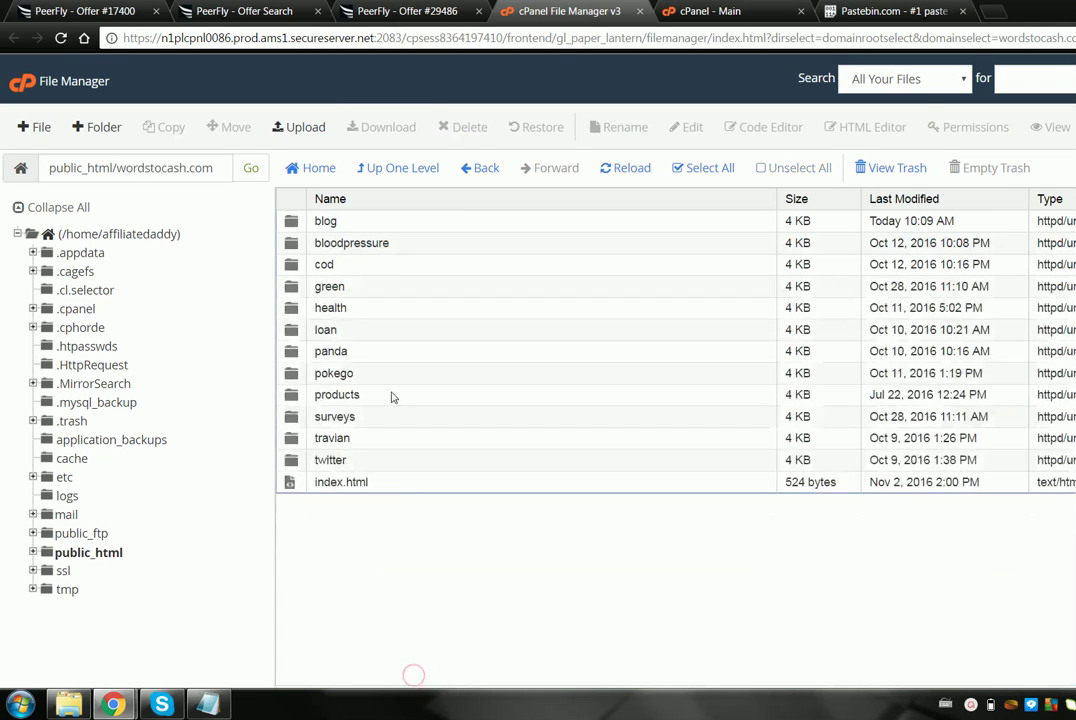
{"action": "left_click", "coordinate": [97, 127]}
{"action": "type", "text": "greenwood"}
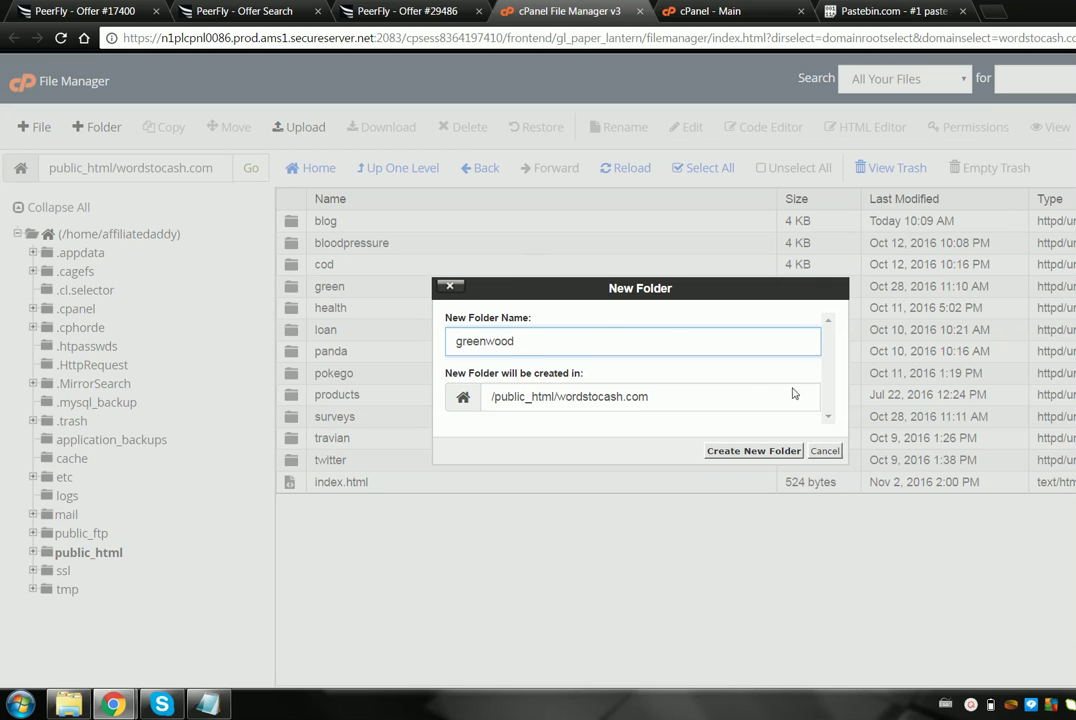
Create a greenwood folder and copy bloodpressure's index.html into /public_html/wordstocash.com/greenwood.
{"action": "left_click", "coordinate": [757, 452]}
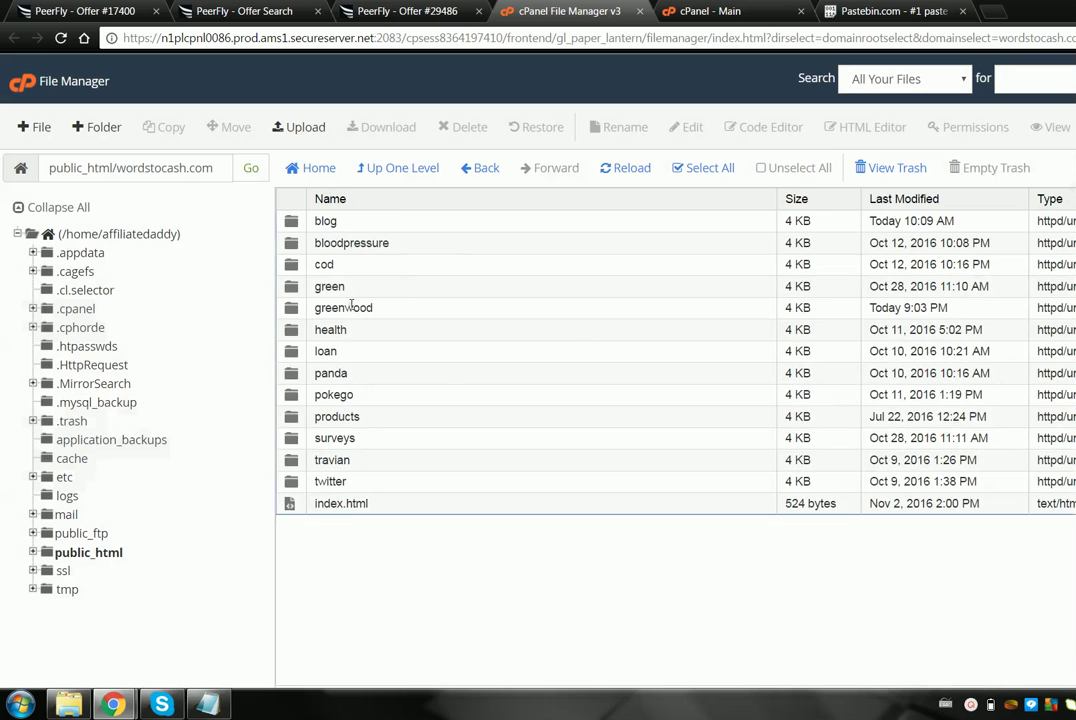
{"action": "left_click", "coordinate": [358, 308]}
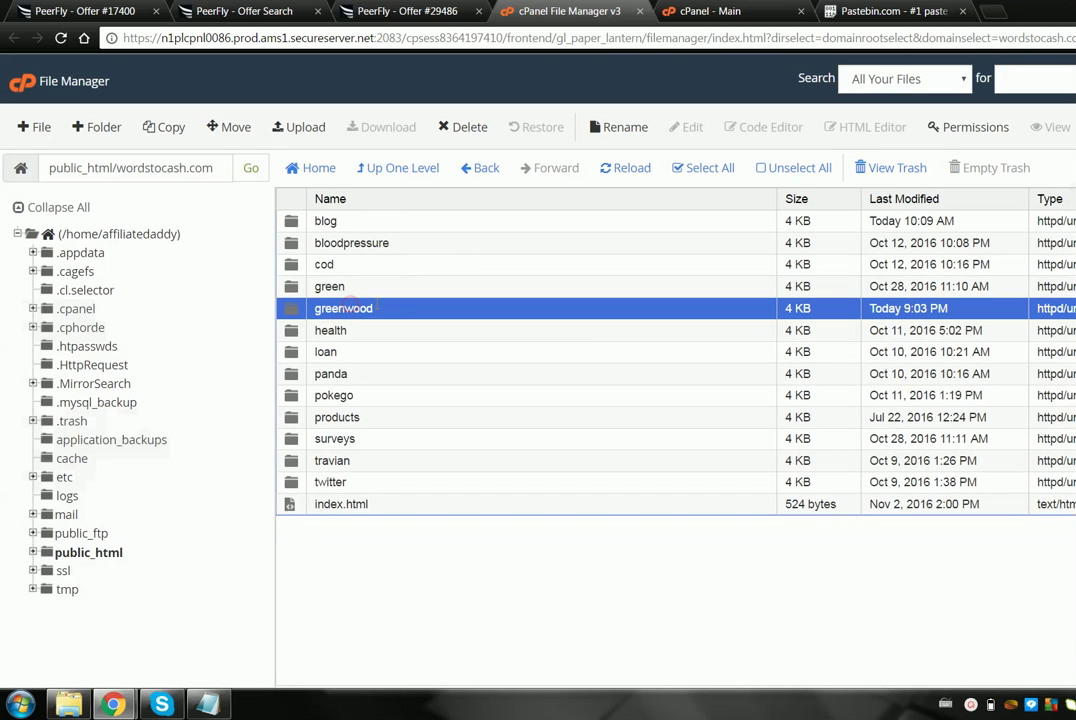
{"action": "double_click", "coordinate": [422, 245]}
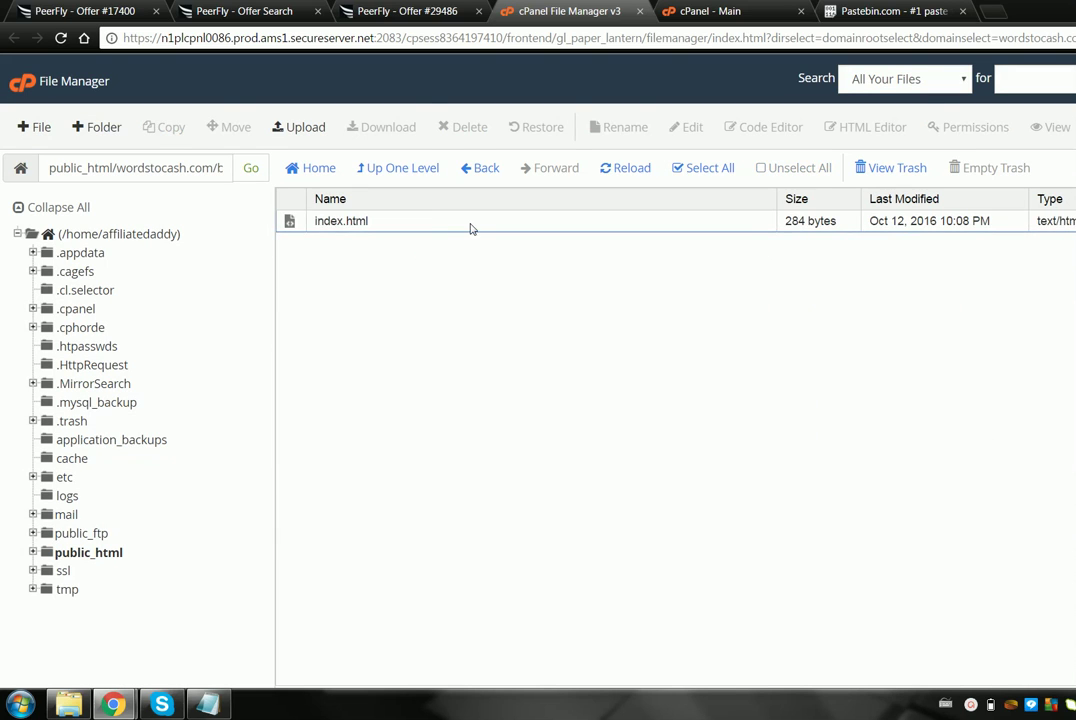
{"action": "left_click", "coordinate": [471, 227]}
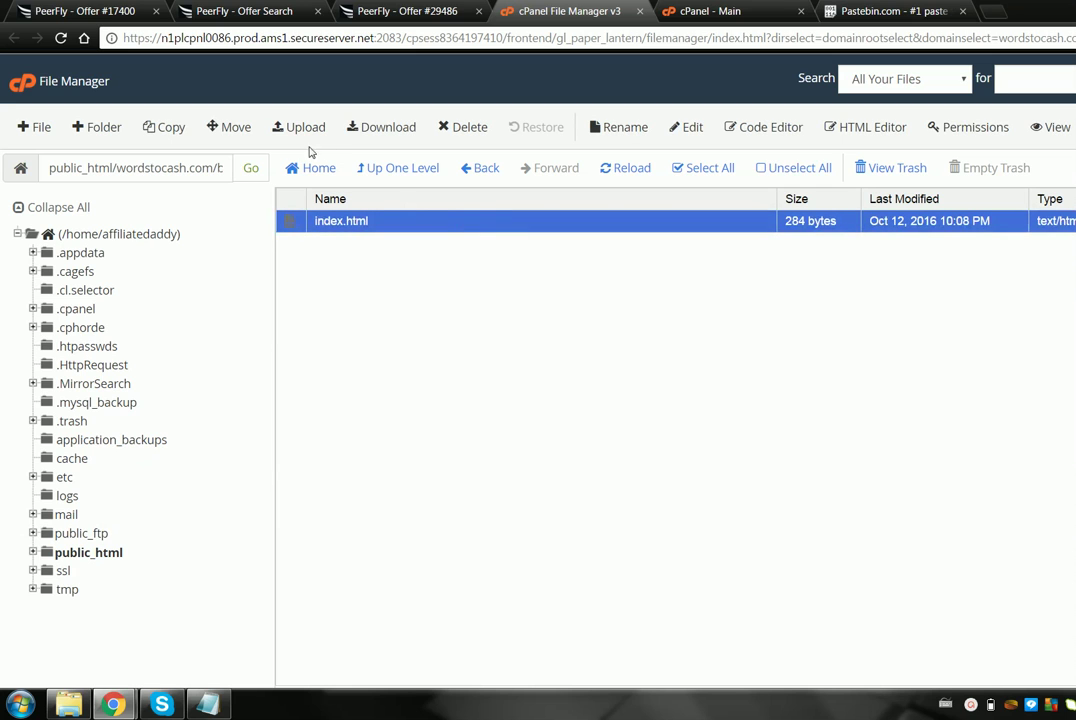
{"action": "left_click", "coordinate": [152, 137]}
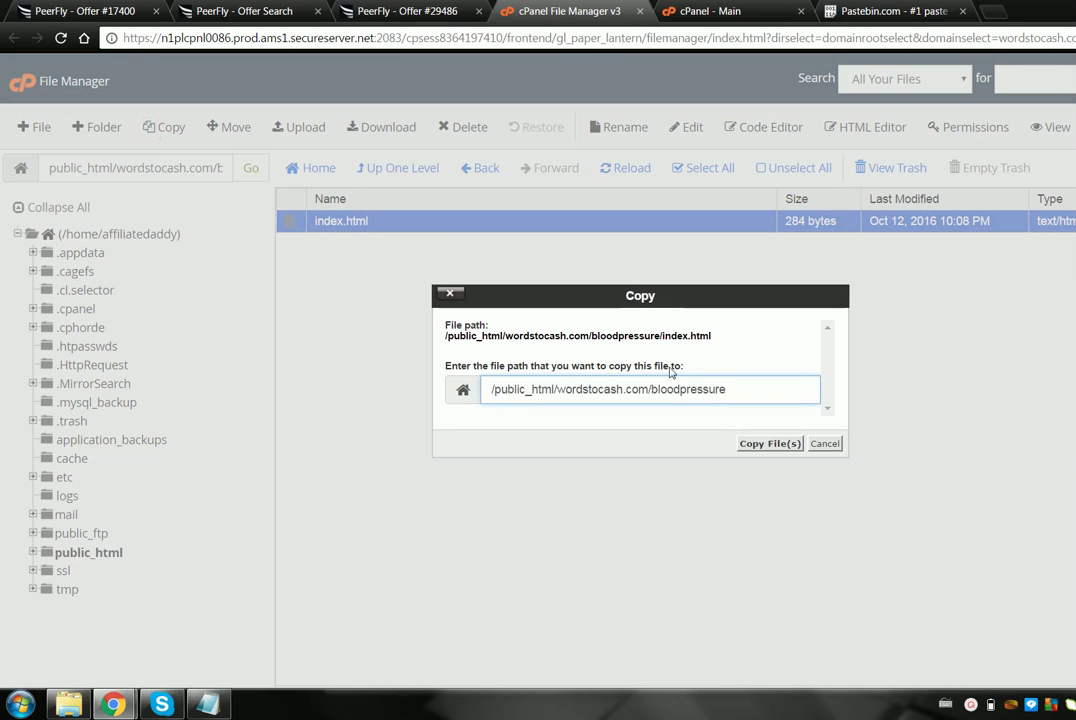
{"action": "key", "text": "BackSpace"}
{"action": "key", "text": "BackSpace"}
{"action": "key", "text": "BackSpace"}
{"action": "key", "text": "BackSpace"}
{"action": "key", "text": "BackSpace"}
{"action": "key", "text": "BackSpace"}
{"action": "key", "text": "BackSpace"}
{"action": "type", "text": "greenwood"}
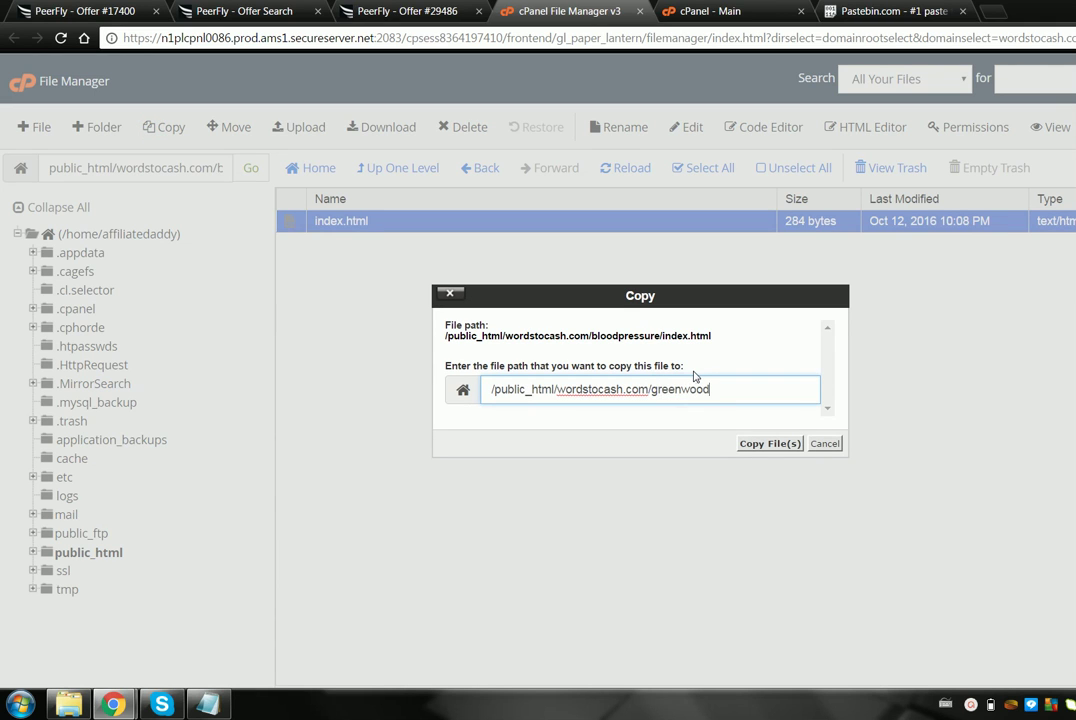
{"action": "left_click", "coordinate": [776, 443]}
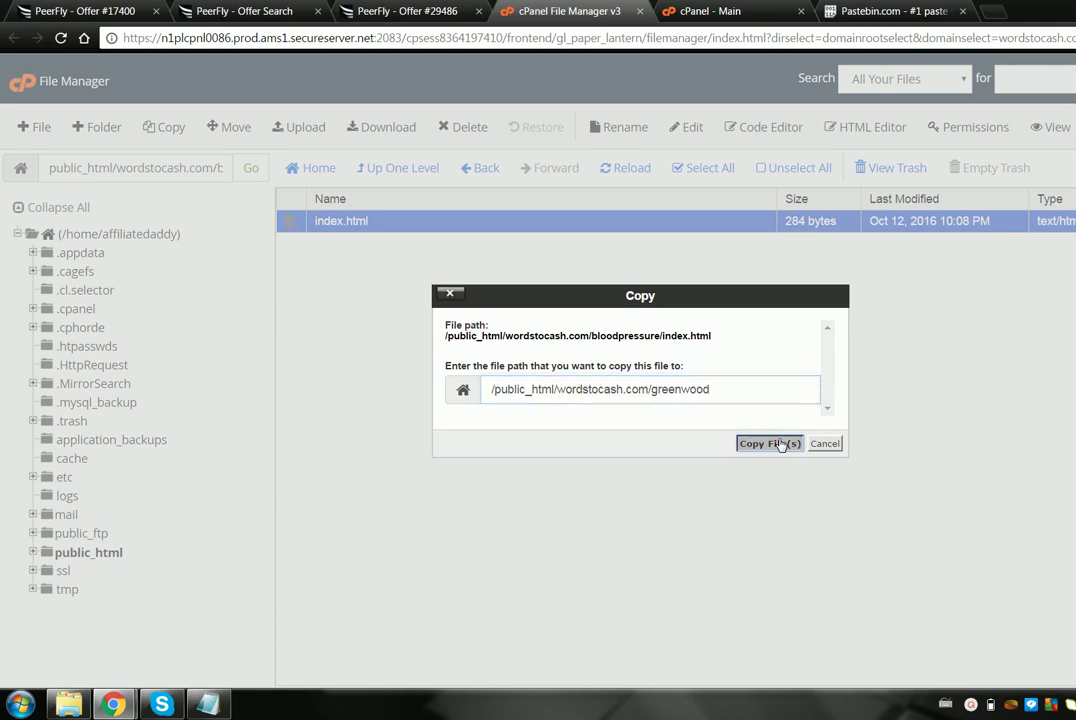
{"action": "left_click", "coordinate": [412, 165]}
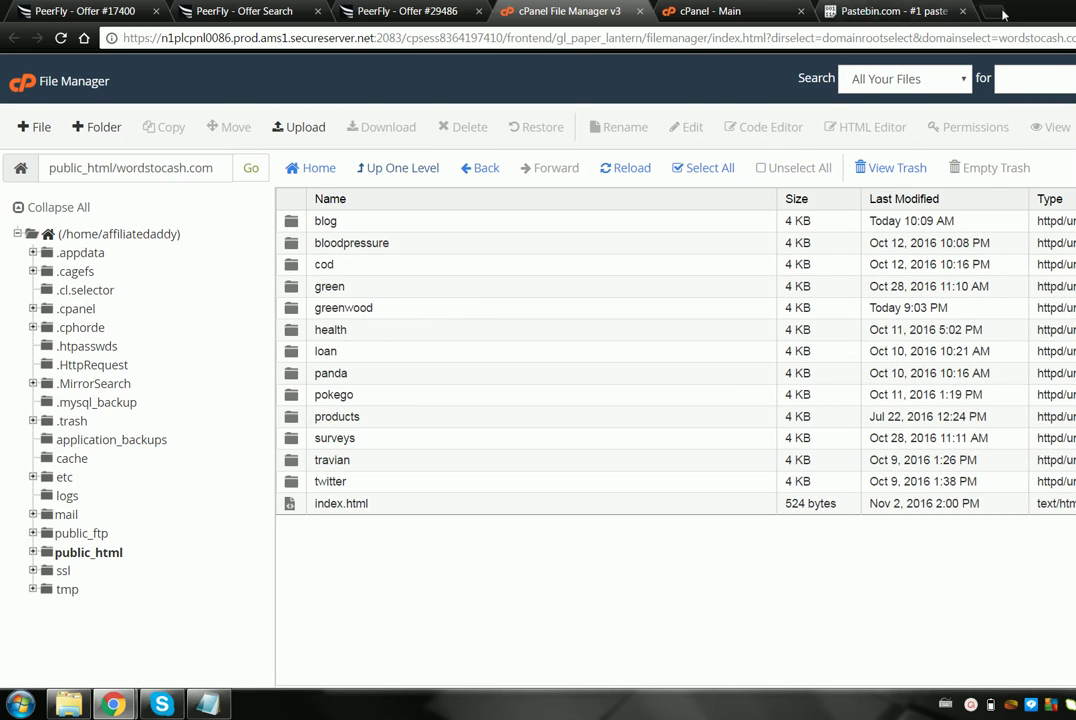
Preview wordstocash.com/greenwood in a new tab, then close that tab.
{"action": "key", "text": "ctrl+t"}
{"action": "type", "text": "word"}
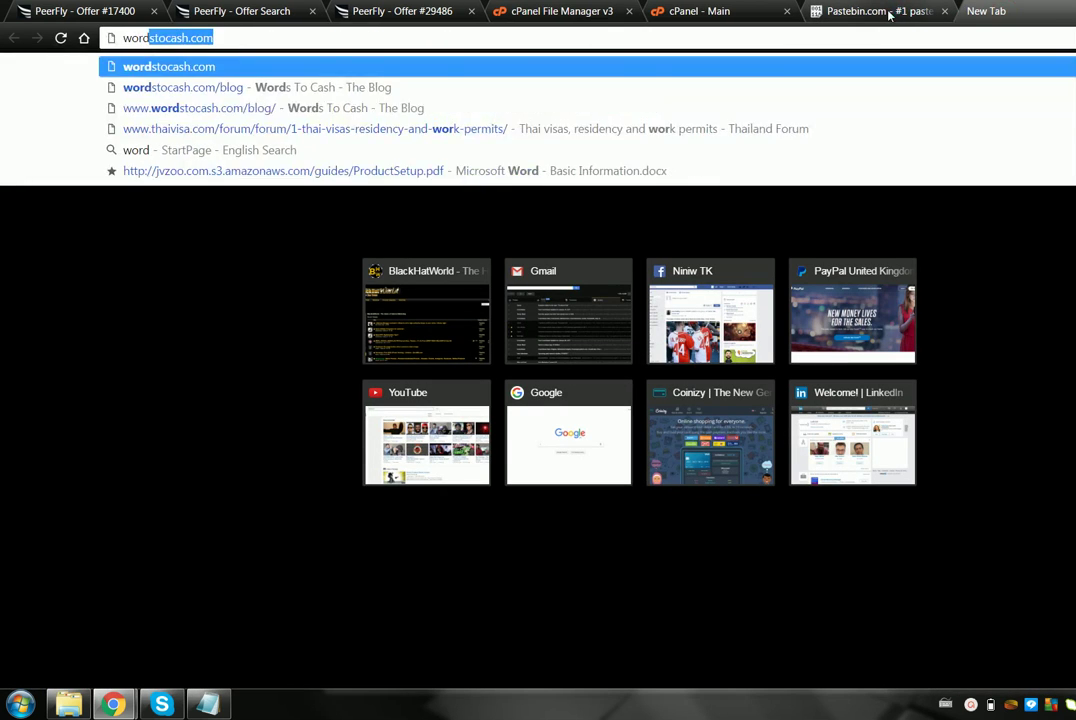
{"action": "type", "text": "stocash.com/gre"}
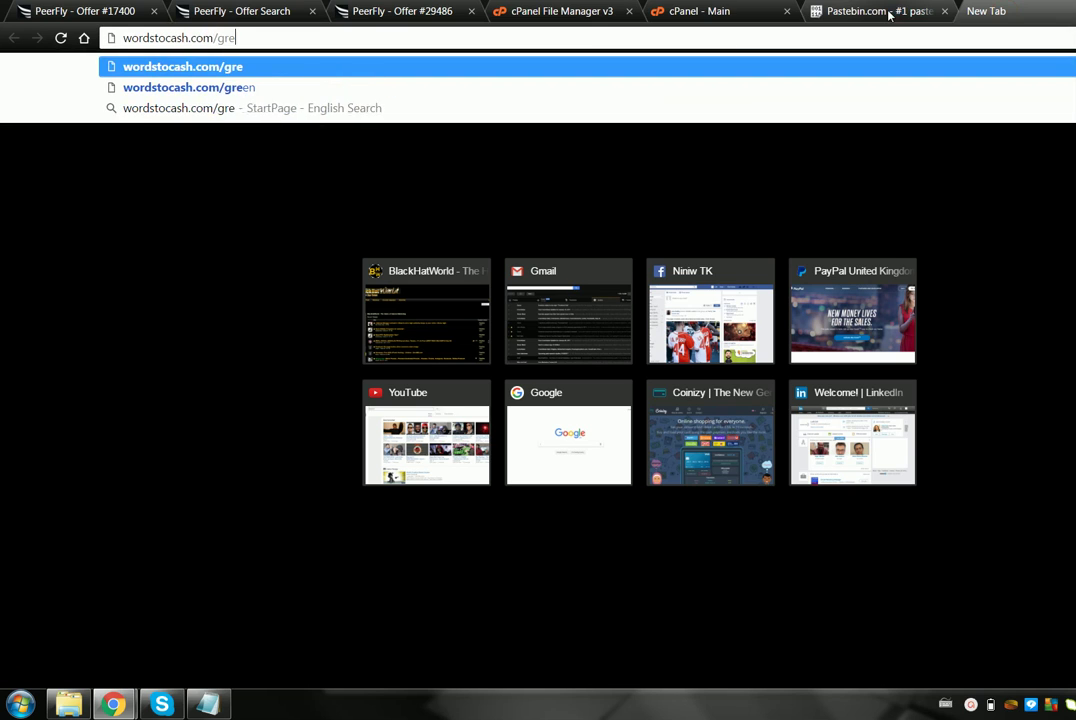
{"action": "type", "text": "enwood"}
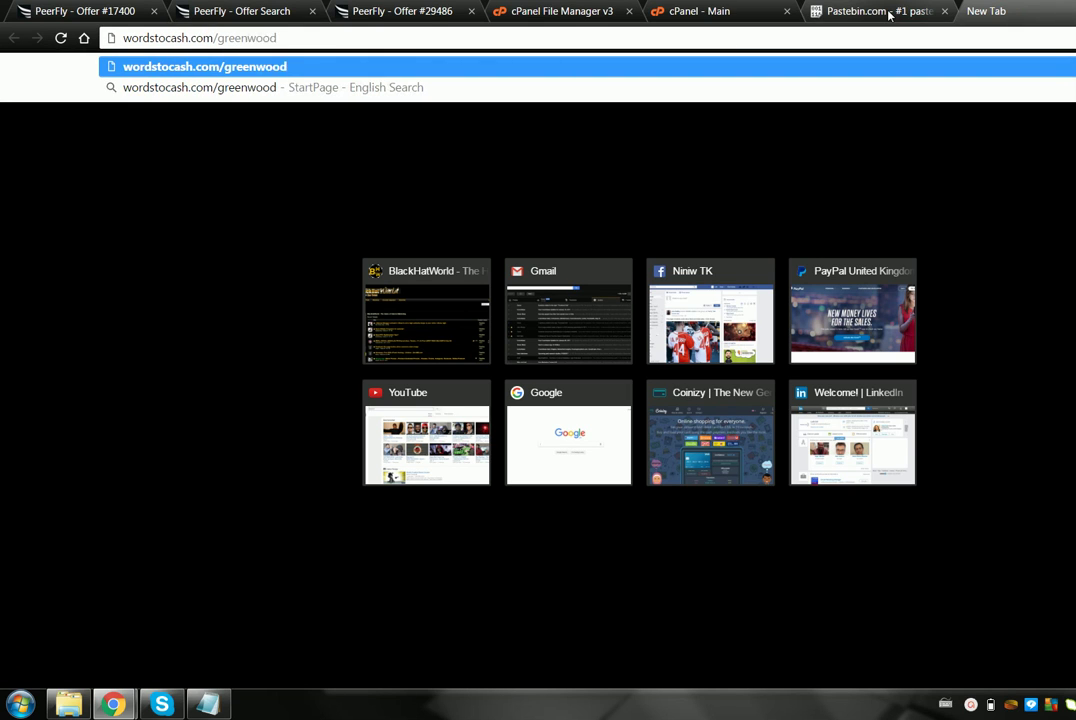
{"action": "key", "text": "Return"}
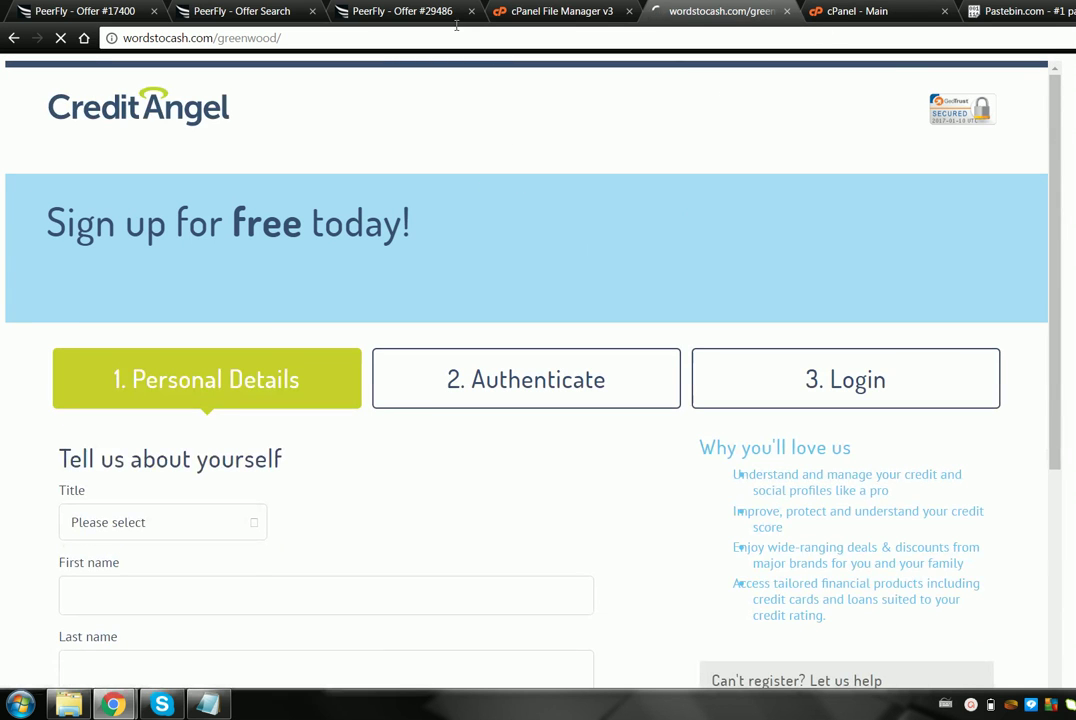
{"action": "left_click", "coordinate": [785, 12]}
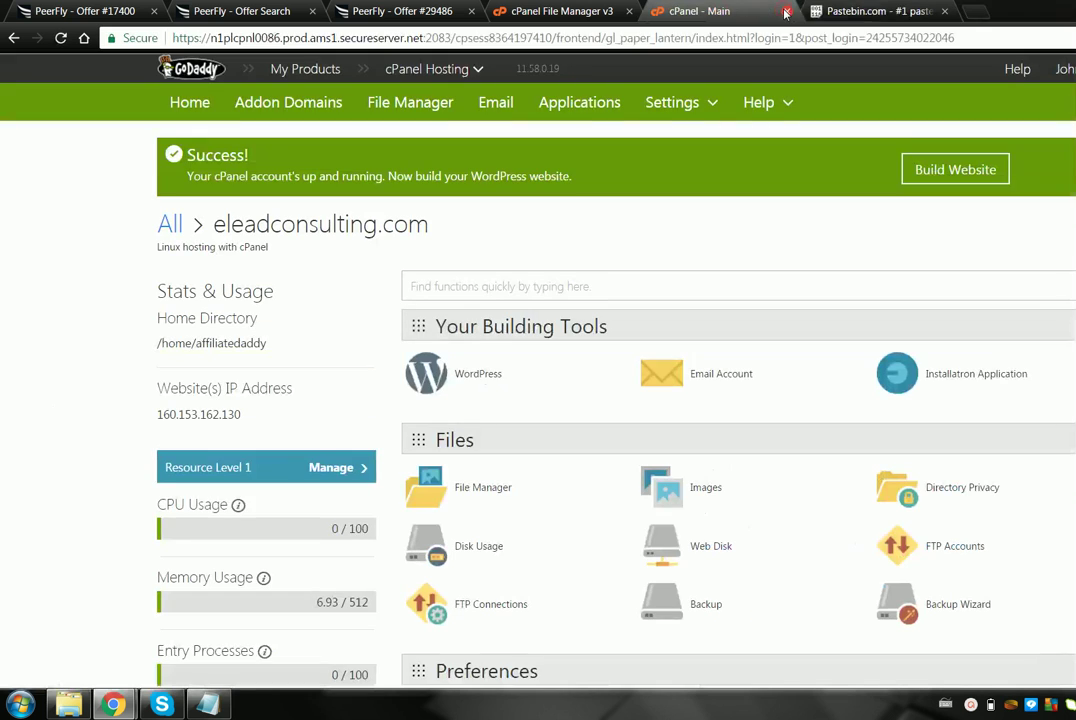
Open greenwood's index.html in the File Manager's HTML editor.
{"action": "left_click", "coordinate": [553, 12]}
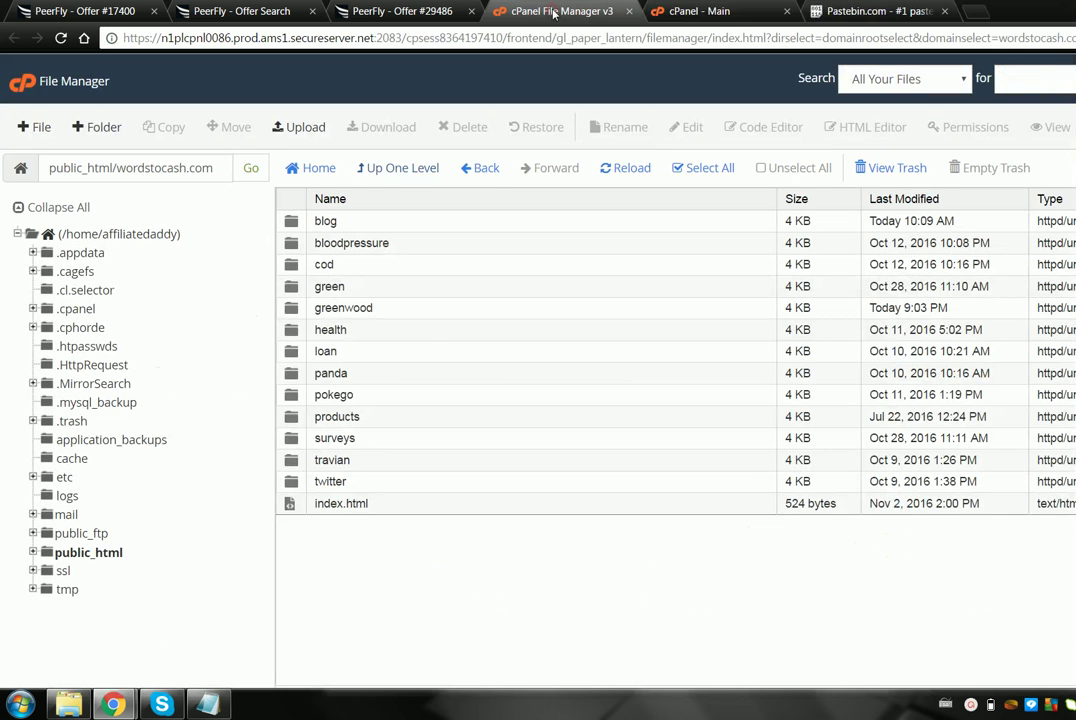
{"action": "double_click", "coordinate": [377, 315]}
{"action": "left_click", "coordinate": [444, 226]}
{"action": "right_click", "coordinate": [446, 227]}
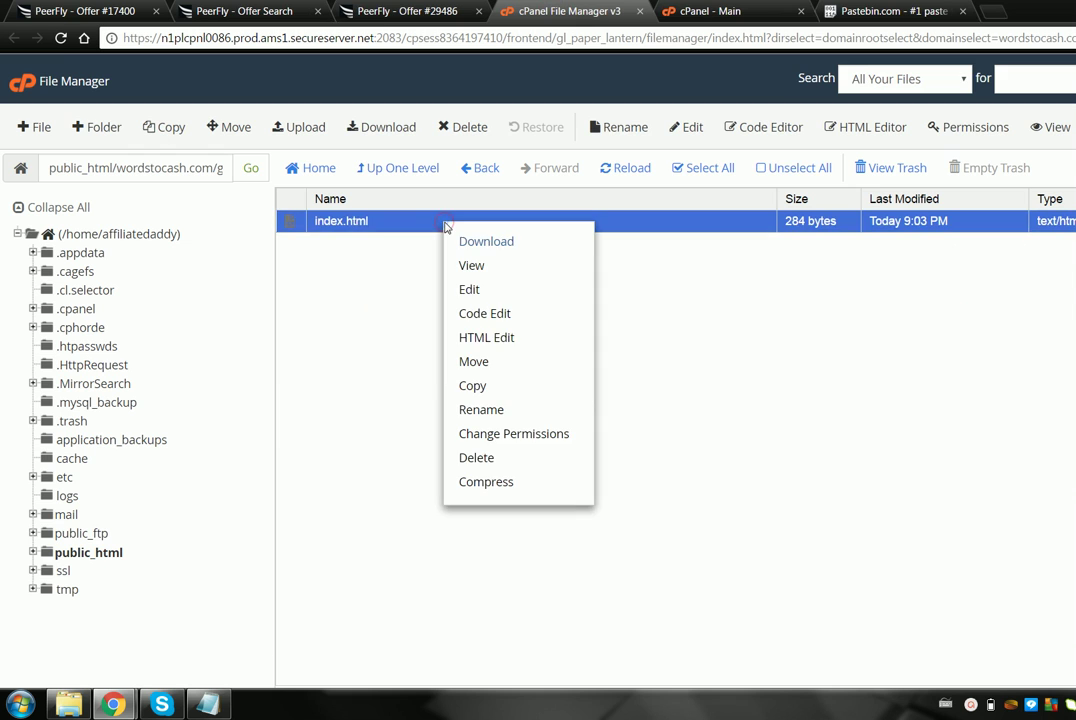
{"action": "left_click", "coordinate": [520, 339]}
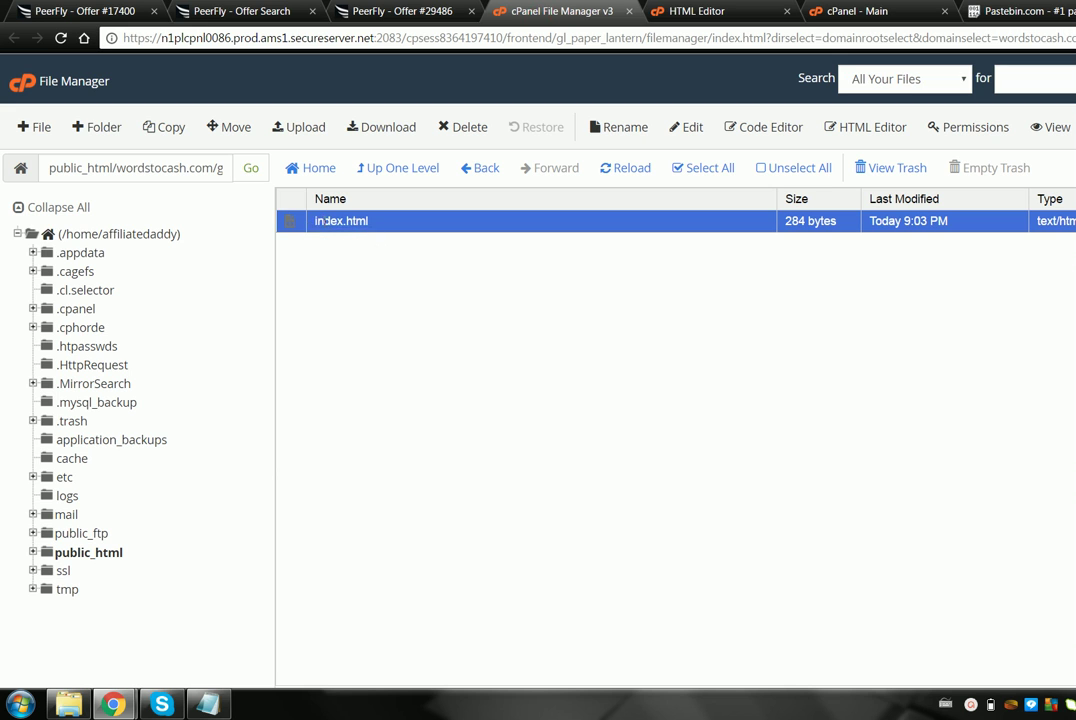
Start a new file named index.html in greenwood, then cancel it.
{"action": "left_click", "coordinate": [32, 127]}
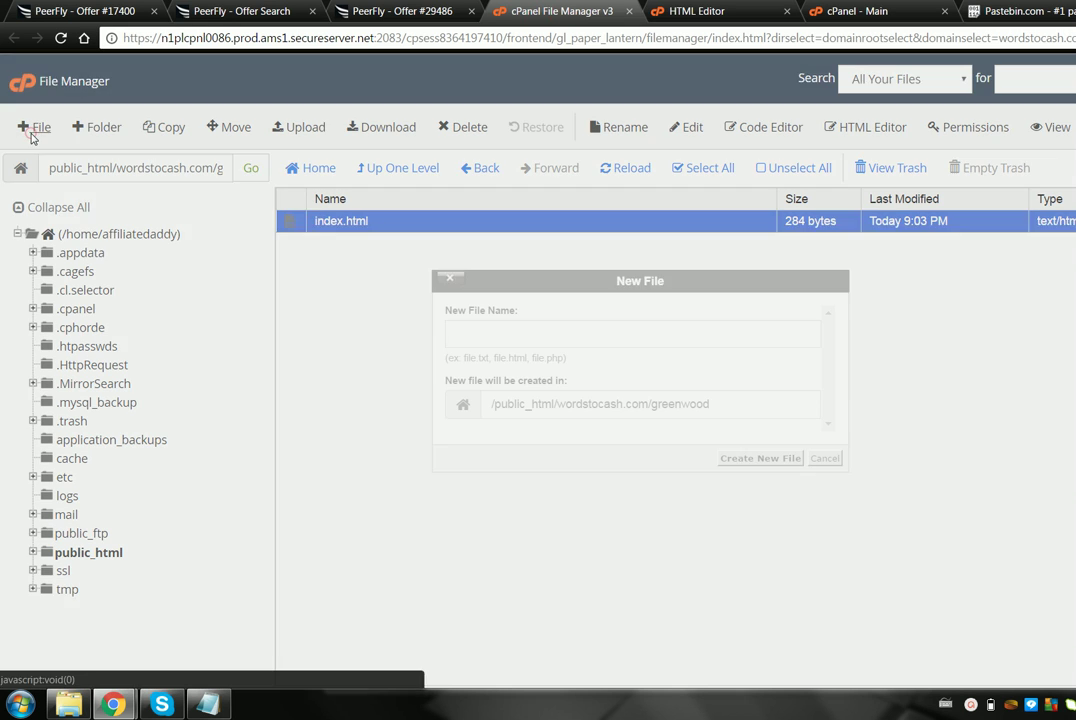
{"action": "type", "text": "index"}
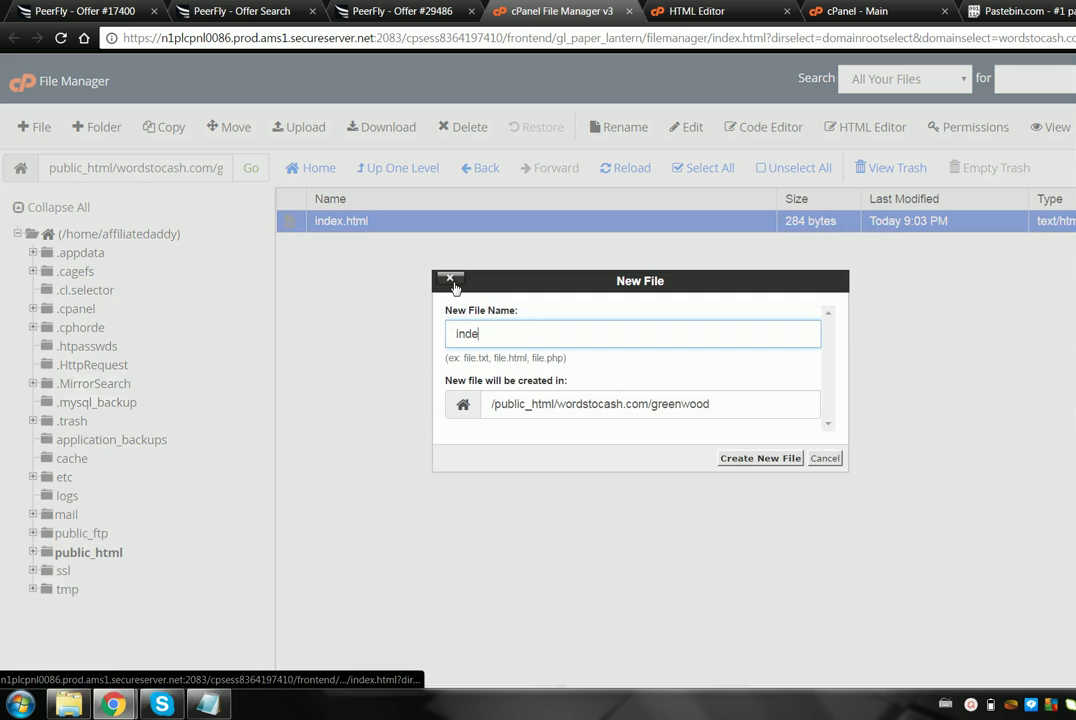
{"action": "type", "text": ".html"}
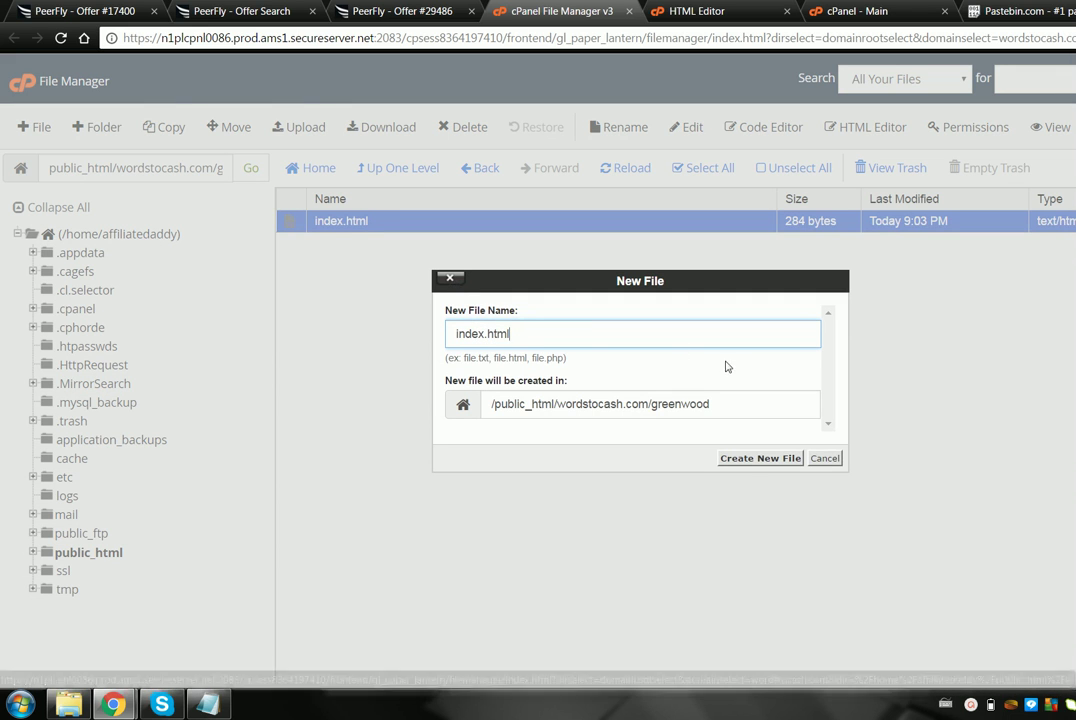
{"action": "left_click", "coordinate": [821, 459]}
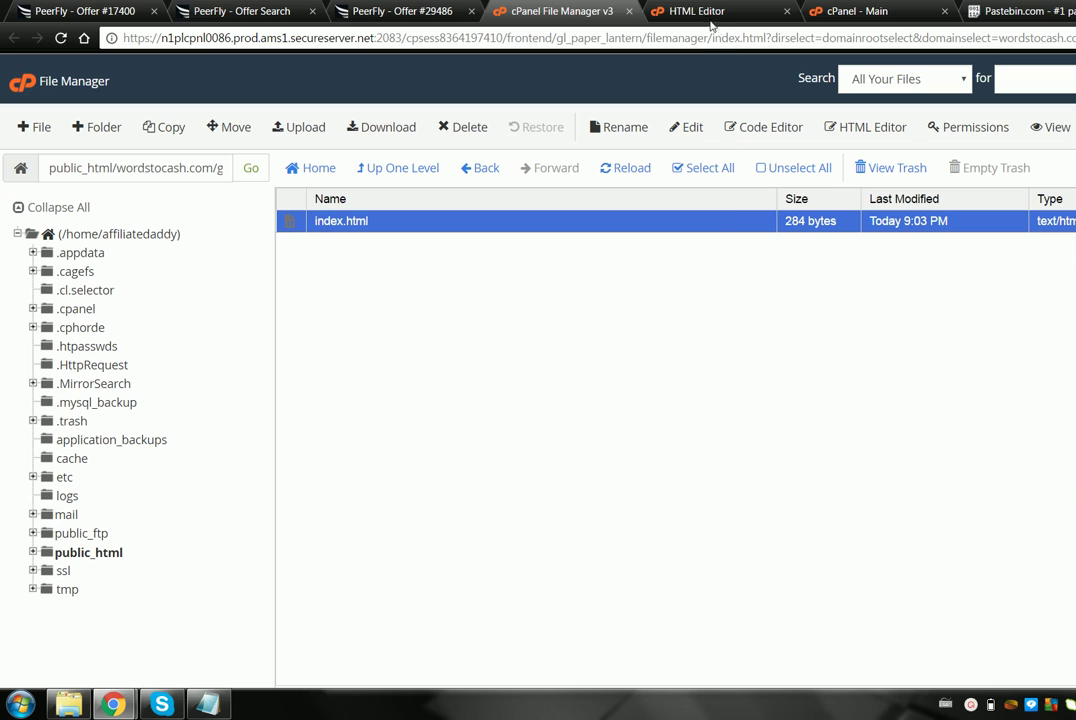
{"action": "left_click", "coordinate": [697, 11]}
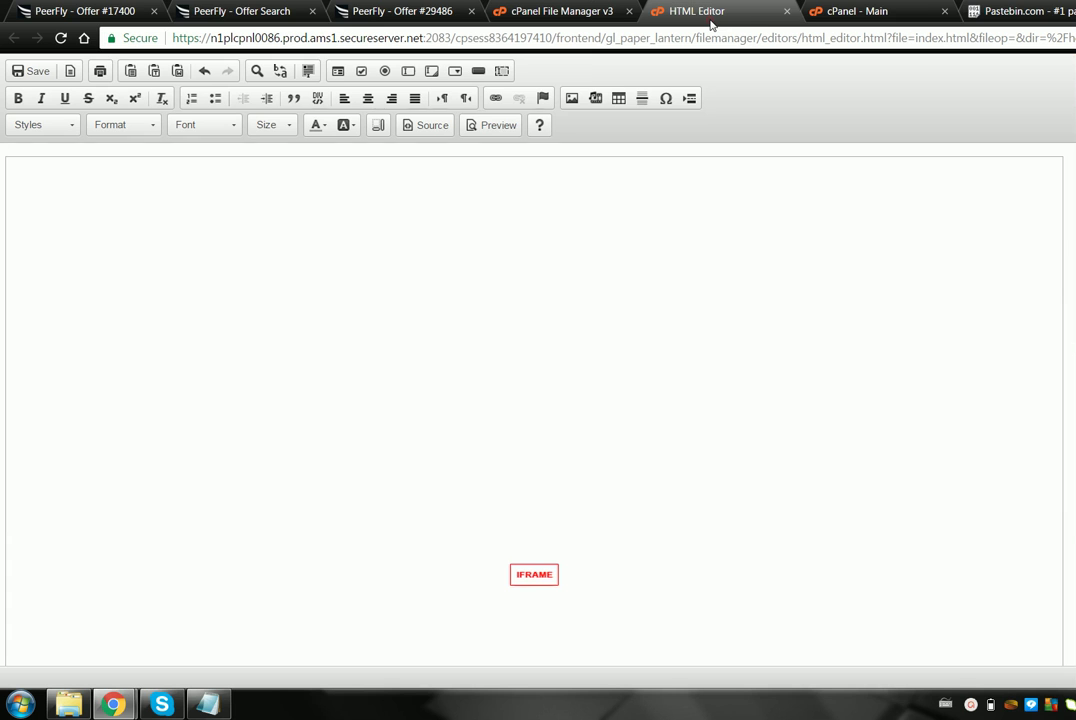
In Source view, paste the copied PeerFly offer 29486 link over the iframe's old src URL.
{"action": "left_click", "coordinate": [426, 127]}
{"action": "left_click", "coordinate": [455, 233]}
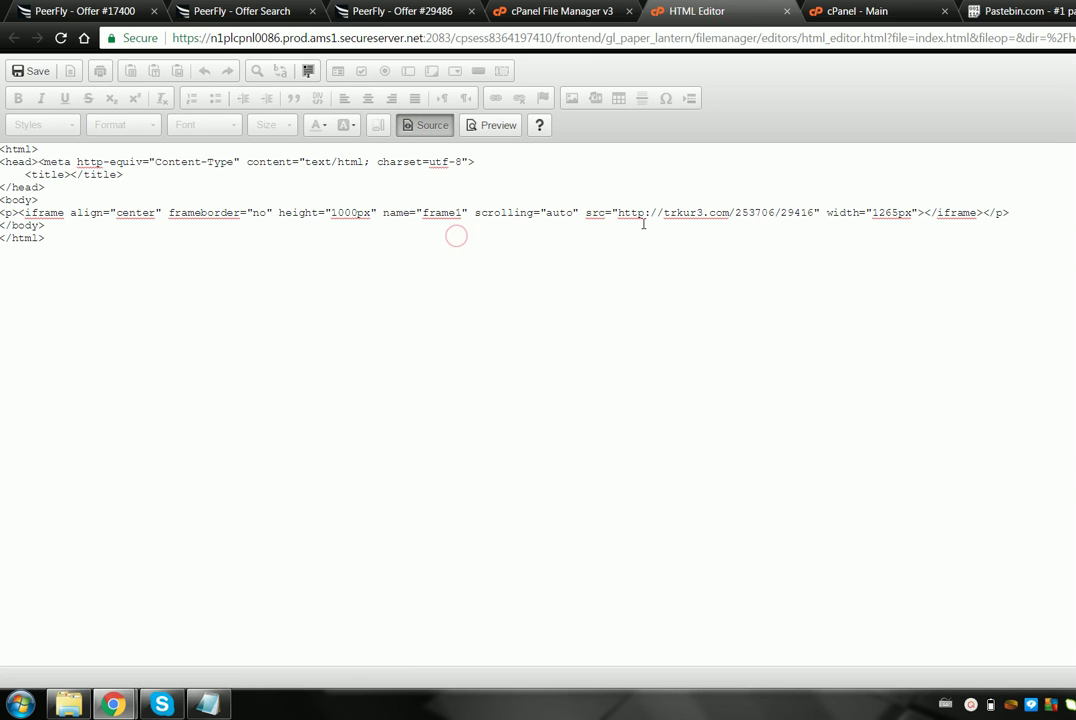
{"action": "left_click", "coordinate": [641, 223]}
{"action": "left_click", "coordinate": [384, 20]}
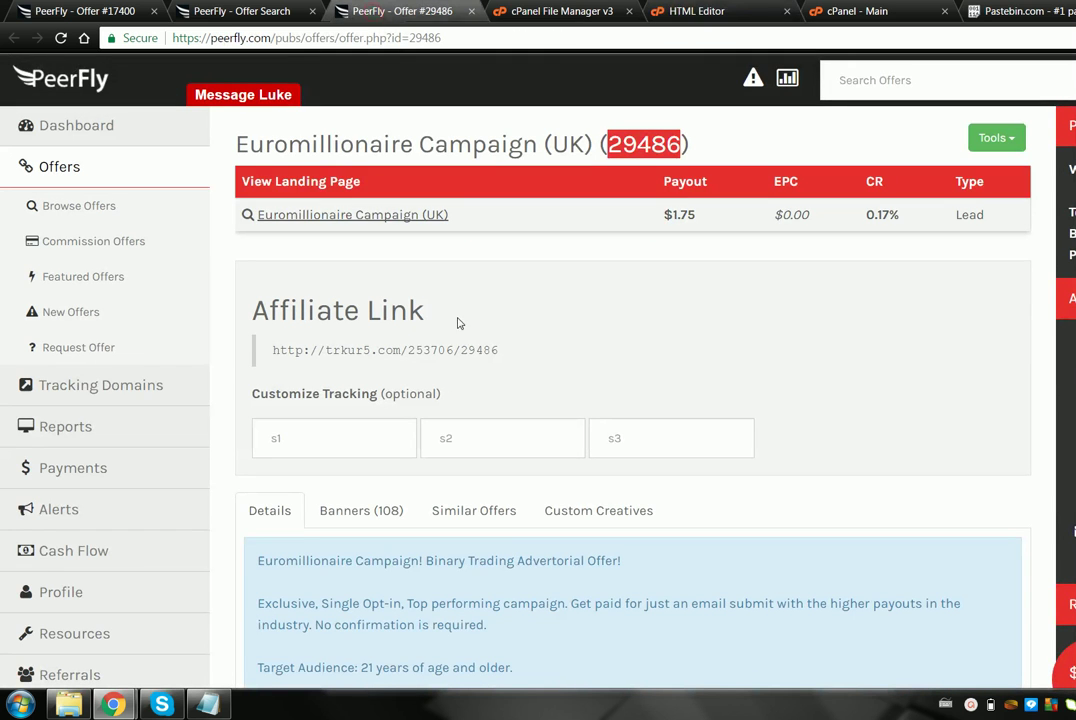
{"action": "left_click", "coordinate": [434, 349]}
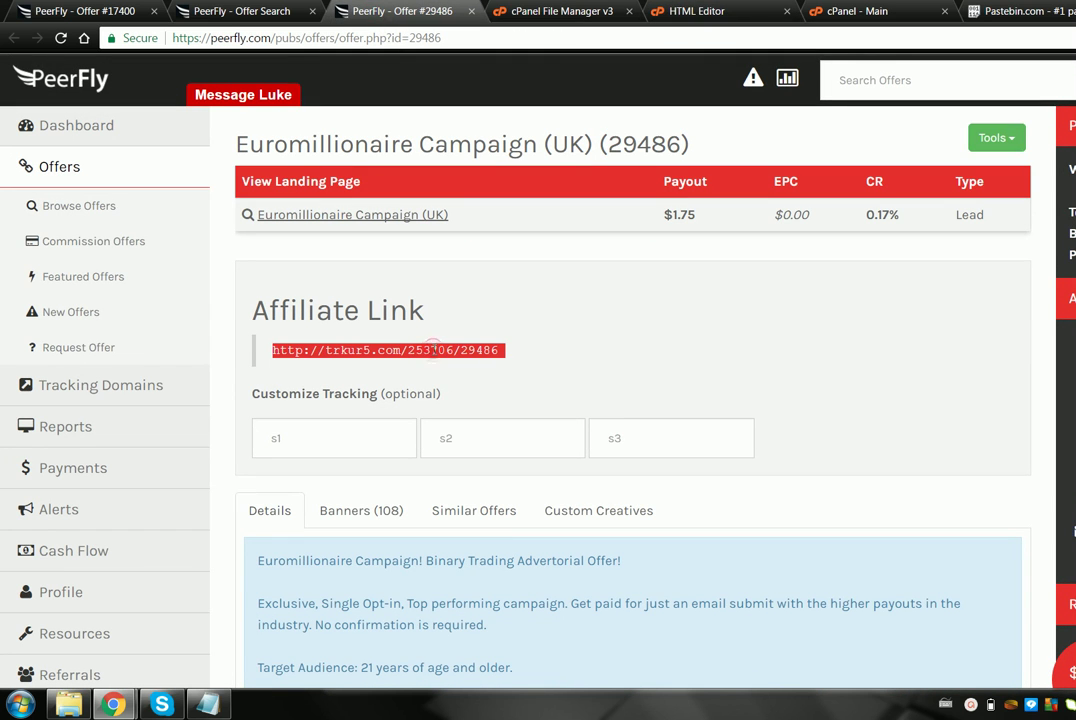
{"action": "left_click", "coordinate": [718, 12]}
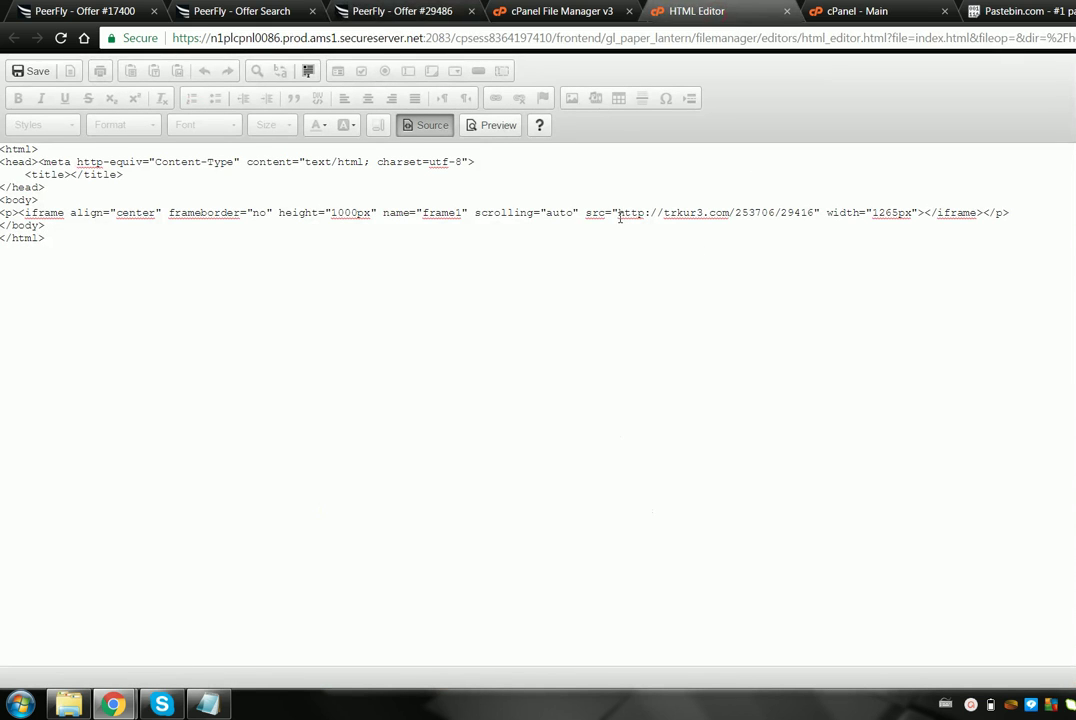
{"action": "left_click_drag", "start_coordinate": [618, 215], "coordinate": [820, 213]}
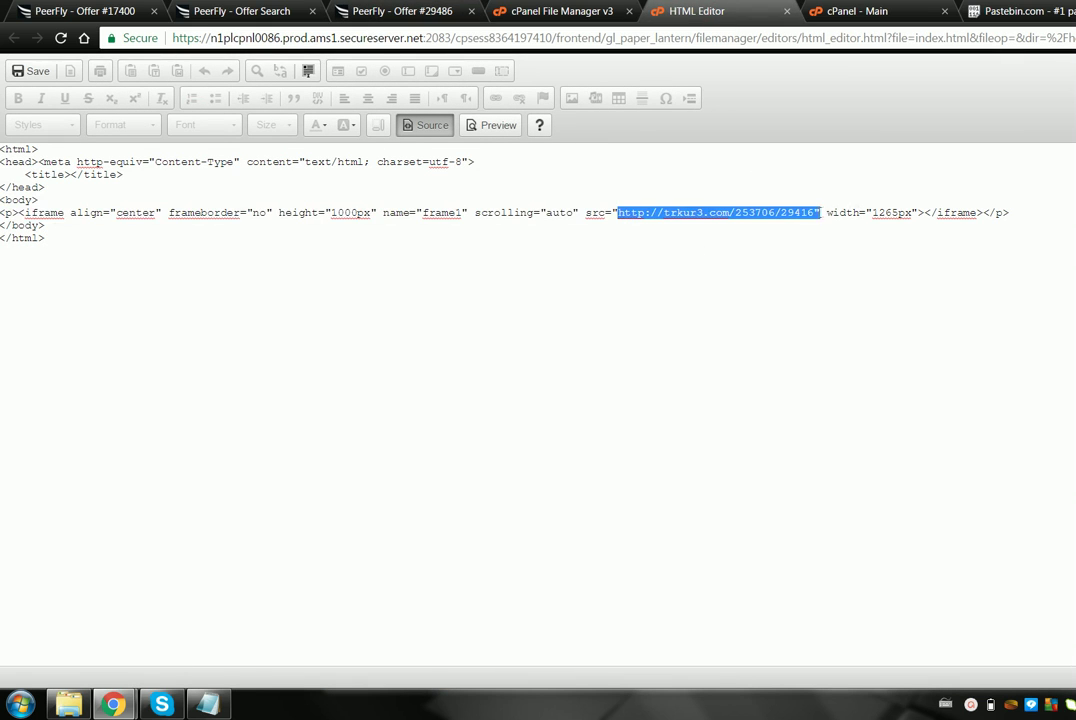
{"action": "key", "text": "BackSpace"}
{"action": "type", "text": "http://trkur5.com/253706/29486"}
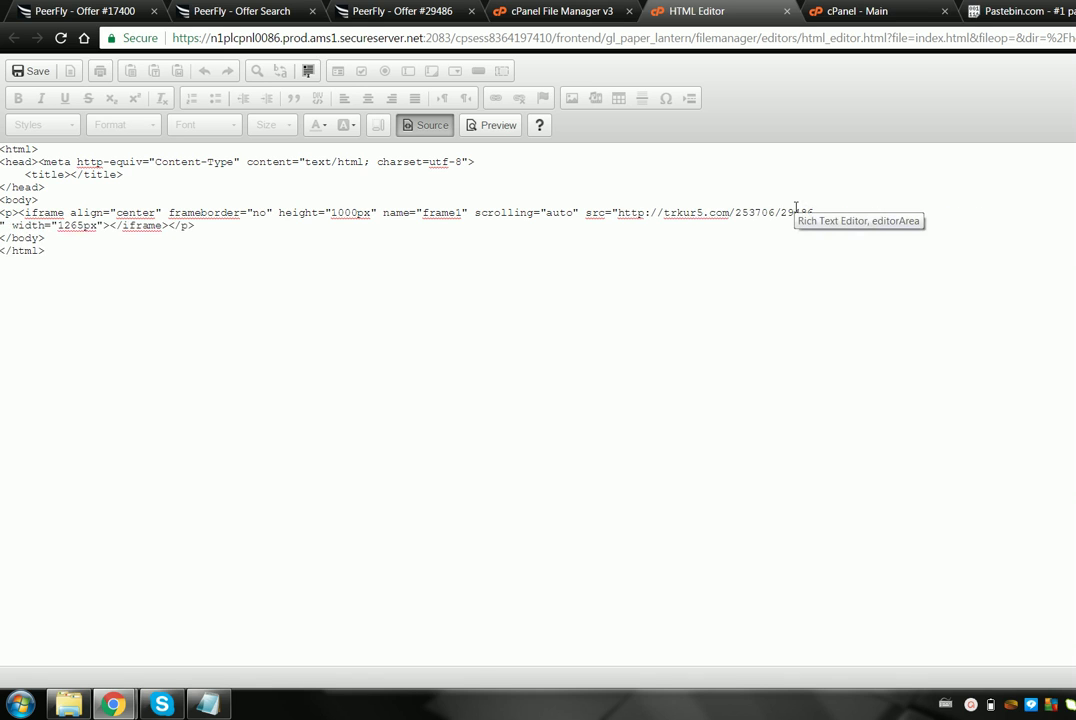
{"action": "left_click", "coordinate": [271, 315]}
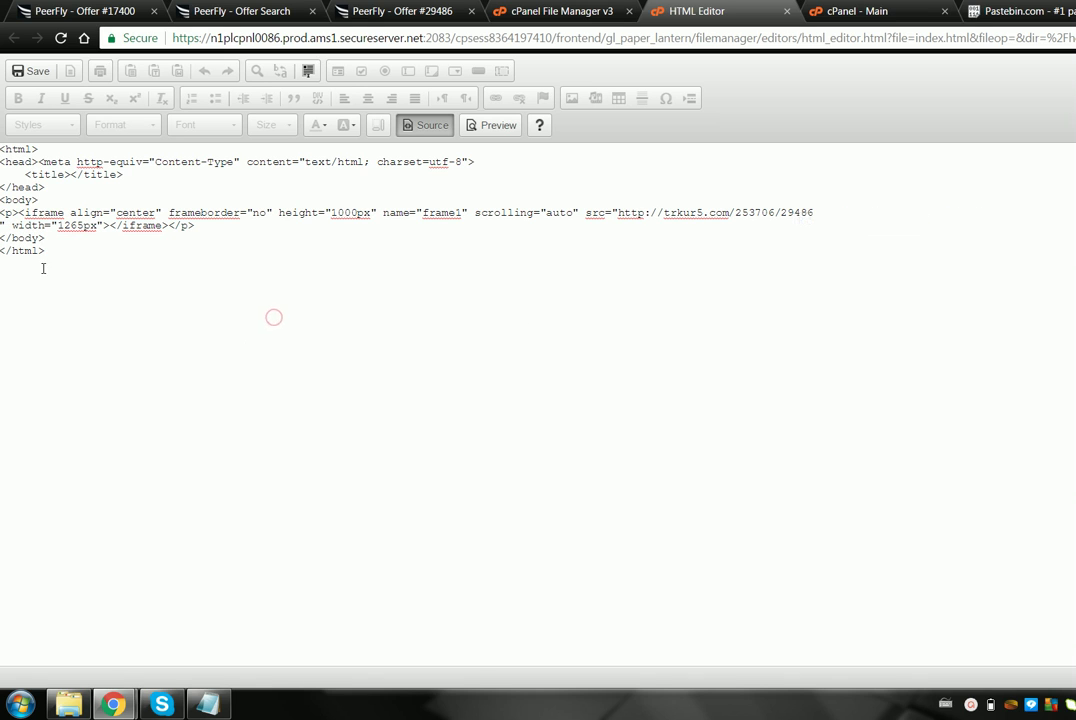
{"action": "key", "text": "Home"}
Check the new trkur5.com iframe URL in the source, then save index.html.
{"action": "left_click", "coordinate": [12, 226]}
{"action": "left_click", "coordinate": [222, 234]}
{"action": "left_click_drag", "start_coordinate": [662, 212], "coordinate": [817, 212]}
{"action": "left_click", "coordinate": [815, 212]}
{"action": "left_click_drag", "start_coordinate": [813, 213], "coordinate": [682, 212]}
{"action": "left_click", "coordinate": [681, 214]}
{"action": "left_click", "coordinate": [755, 258]}
{"action": "left_click", "coordinate": [37, 72]}
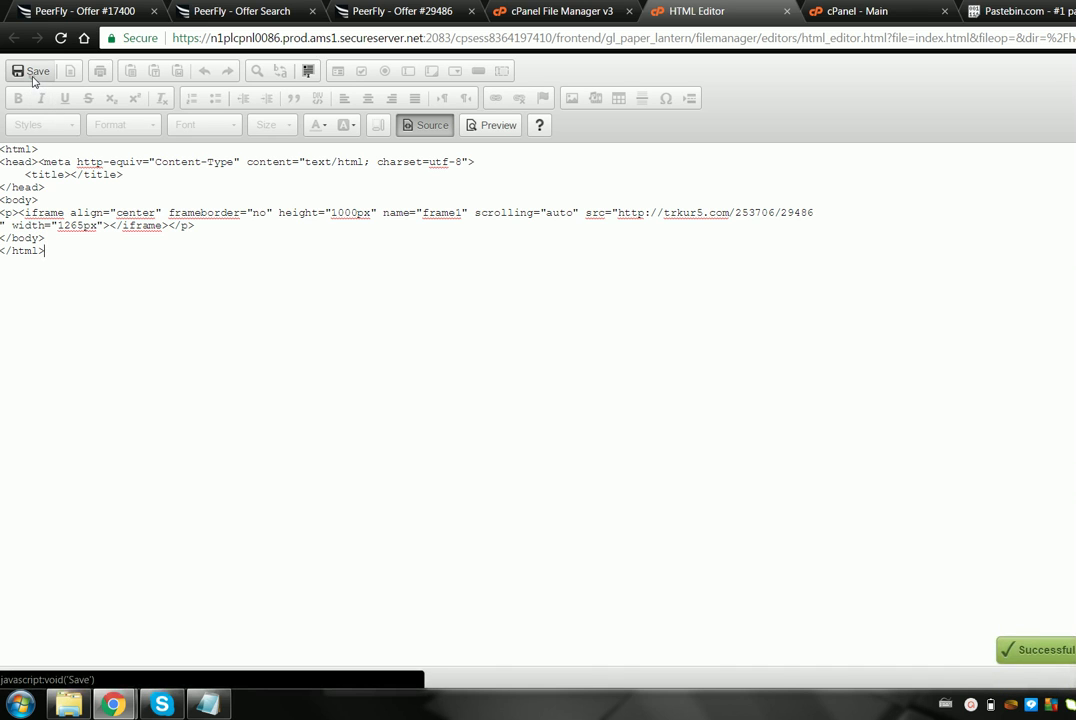
{"action": "left_click", "coordinate": [33, 76]}
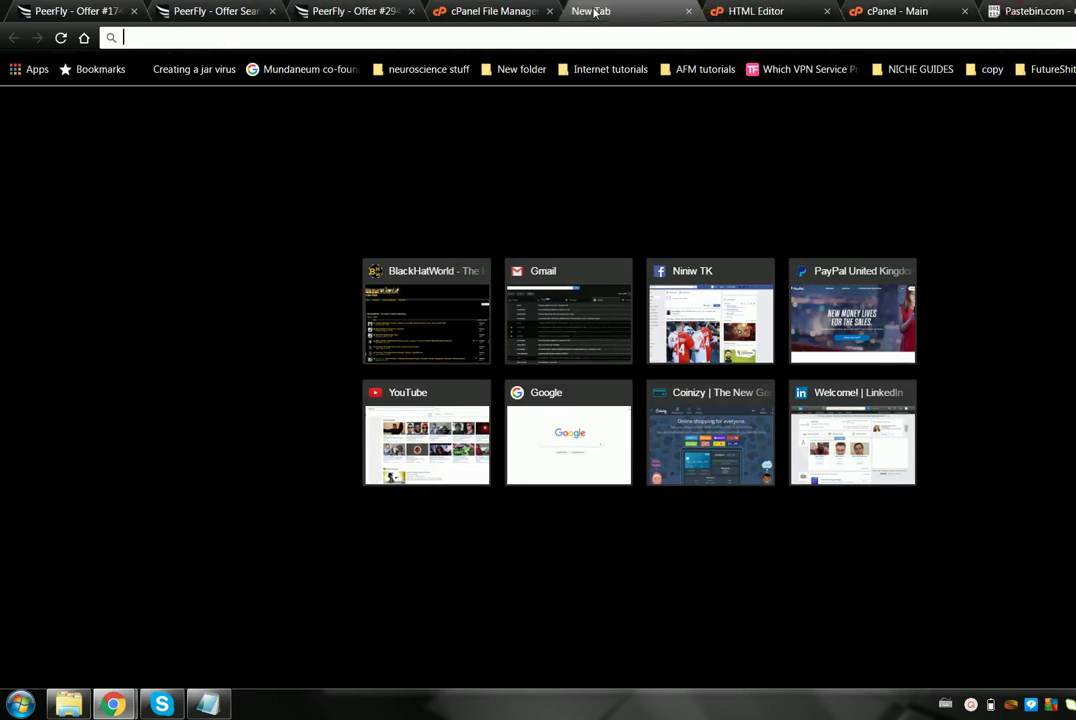
Load wordstocash.com/greenwood in the new tab to view the updated offer page.
{"action": "type", "text": "wor"}
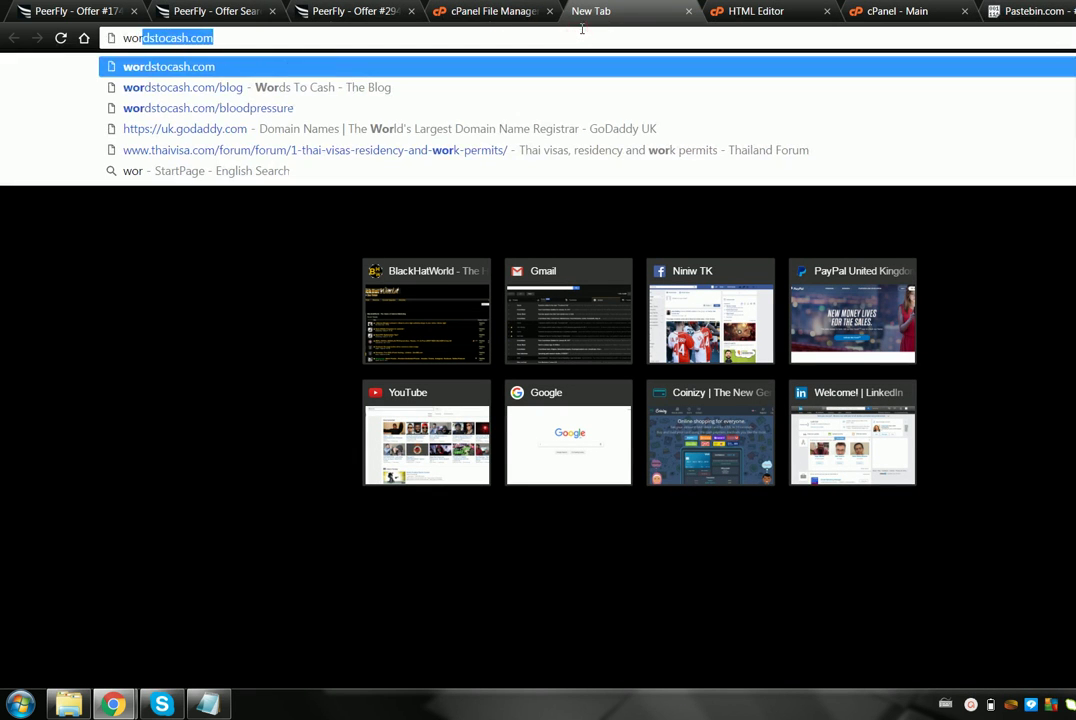
{"action": "type", "text": "ds"}
{"action": "key", "text": "Right"}
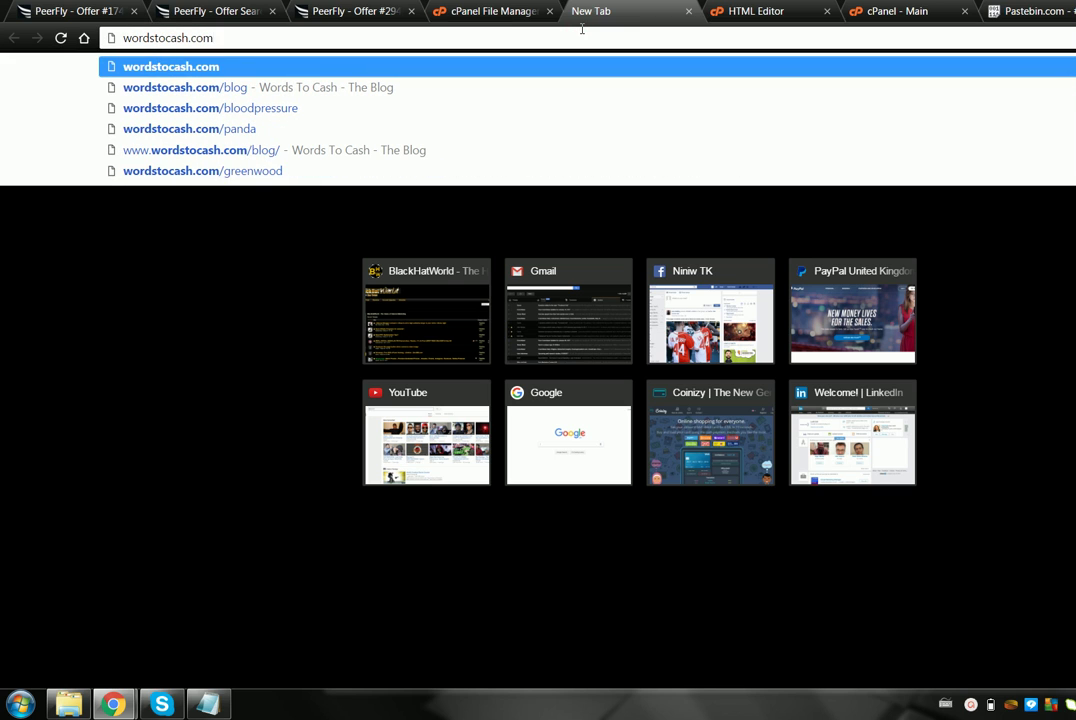
{"action": "type", "text": "/greenwood/"}
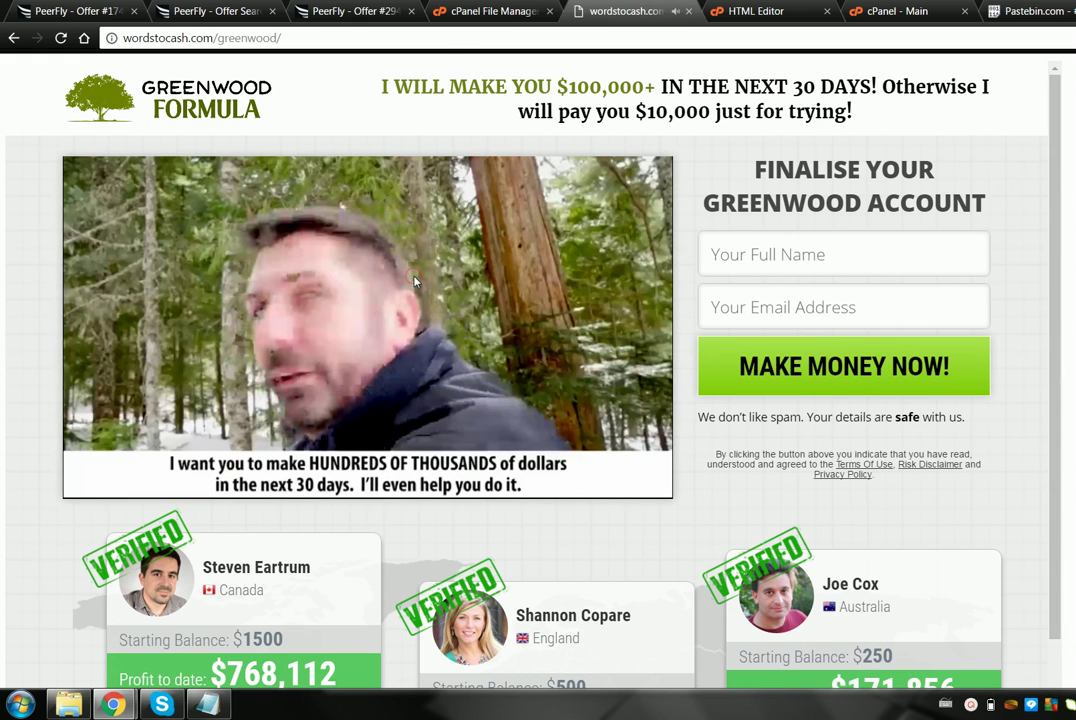
{"action": "left_click", "coordinate": [482, 12]}
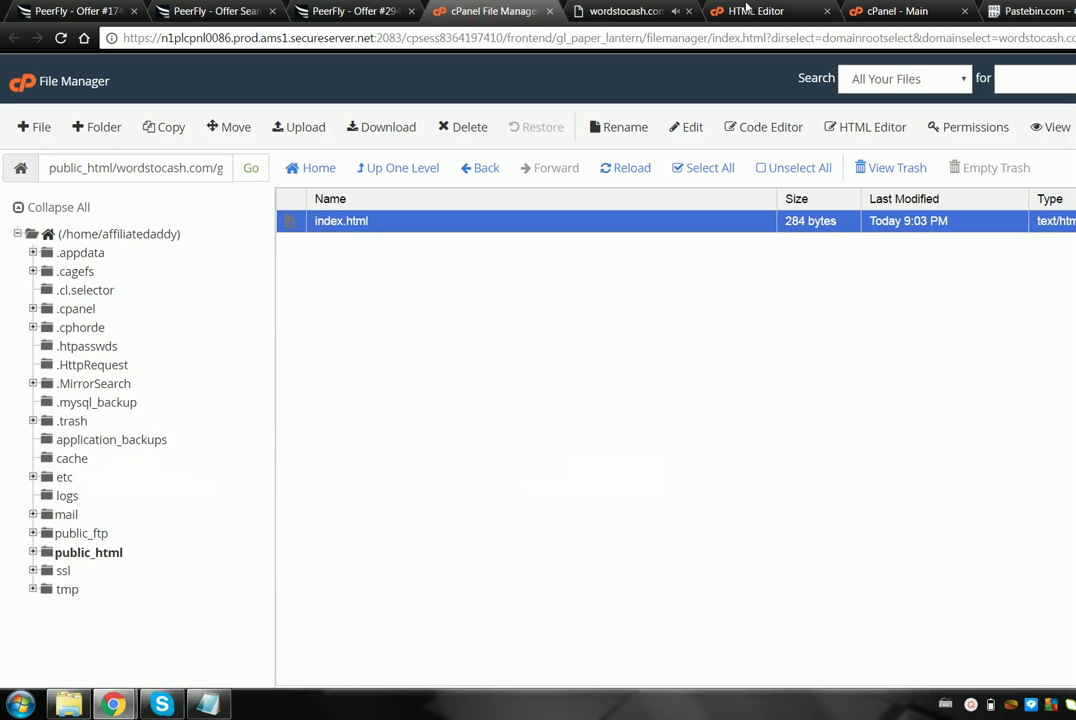
Move the HTML Editor tab ahead of the greenwood tab, then compare live page and source.
{"action": "left_click", "coordinate": [801, 12]}
{"action": "left_click_drag", "start_coordinate": [801, 12], "coordinate": [680, 12]}
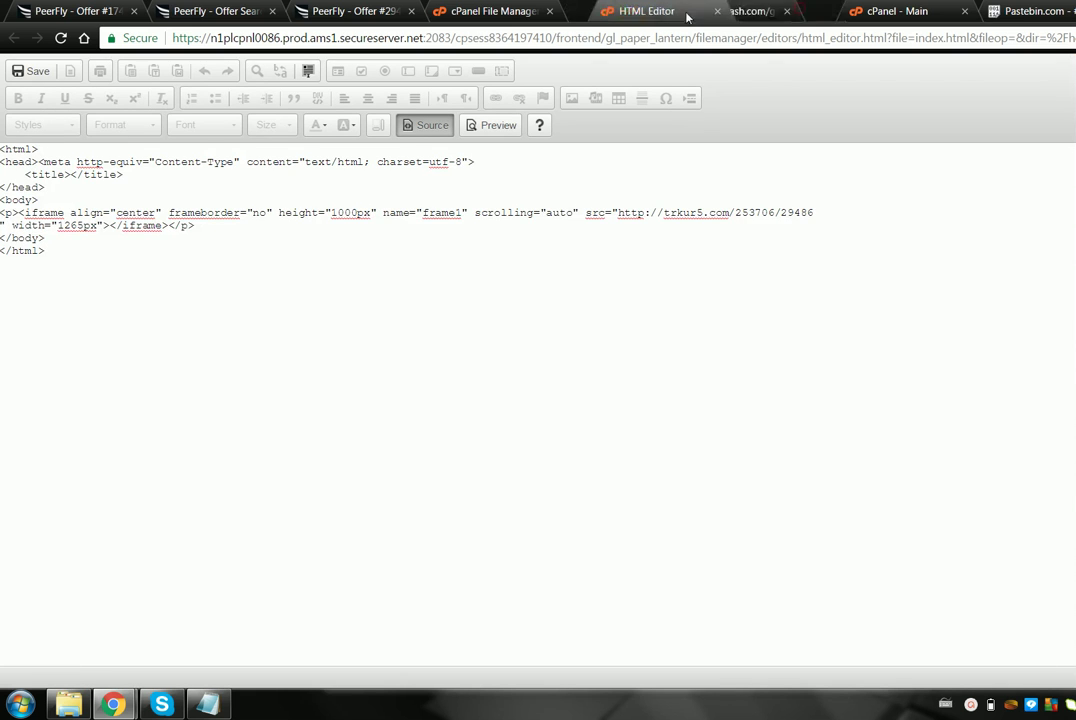
{"action": "left_click", "coordinate": [473, 14]}
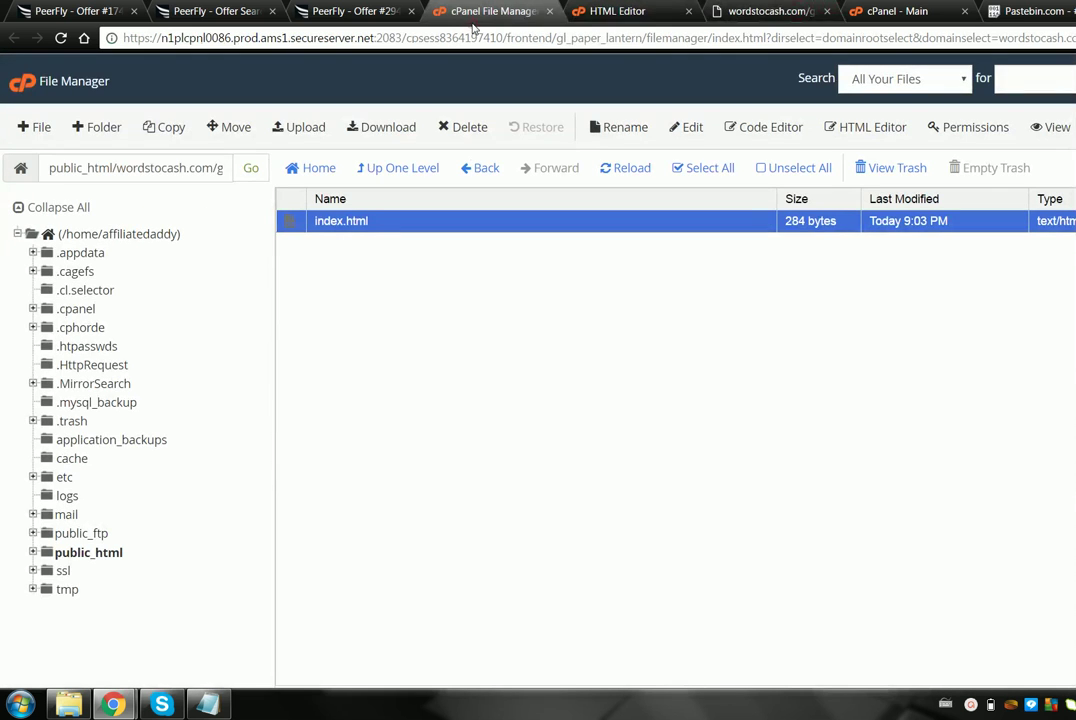
{"action": "left_click", "coordinate": [768, 12]}
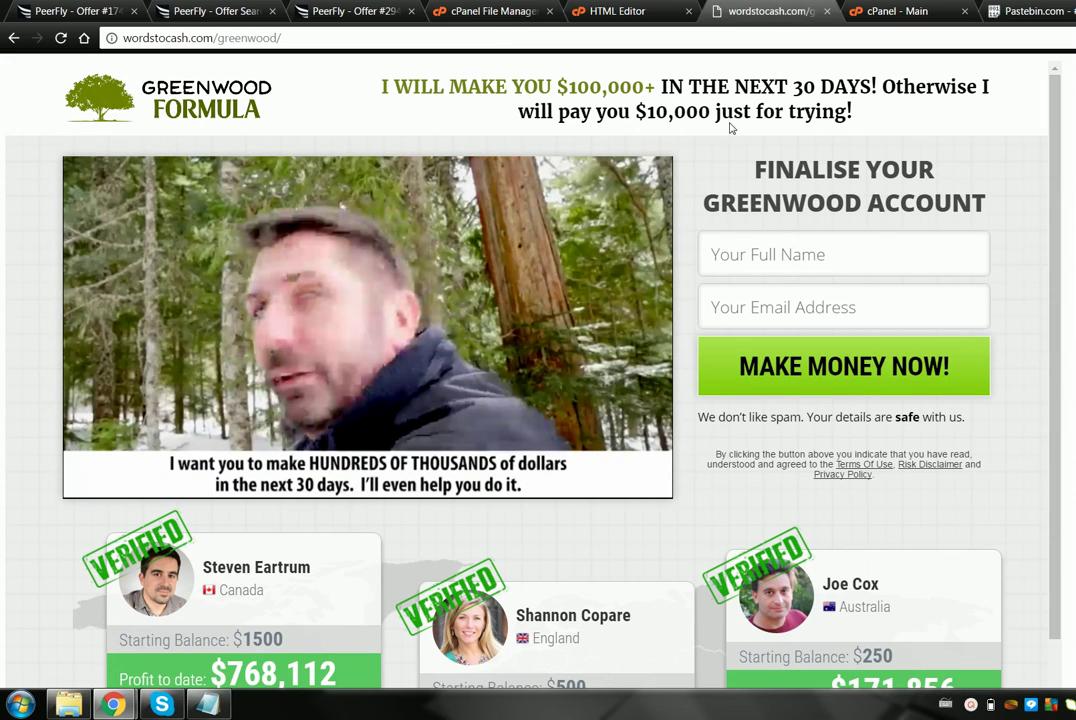
{"action": "left_click", "coordinate": [621, 11]}
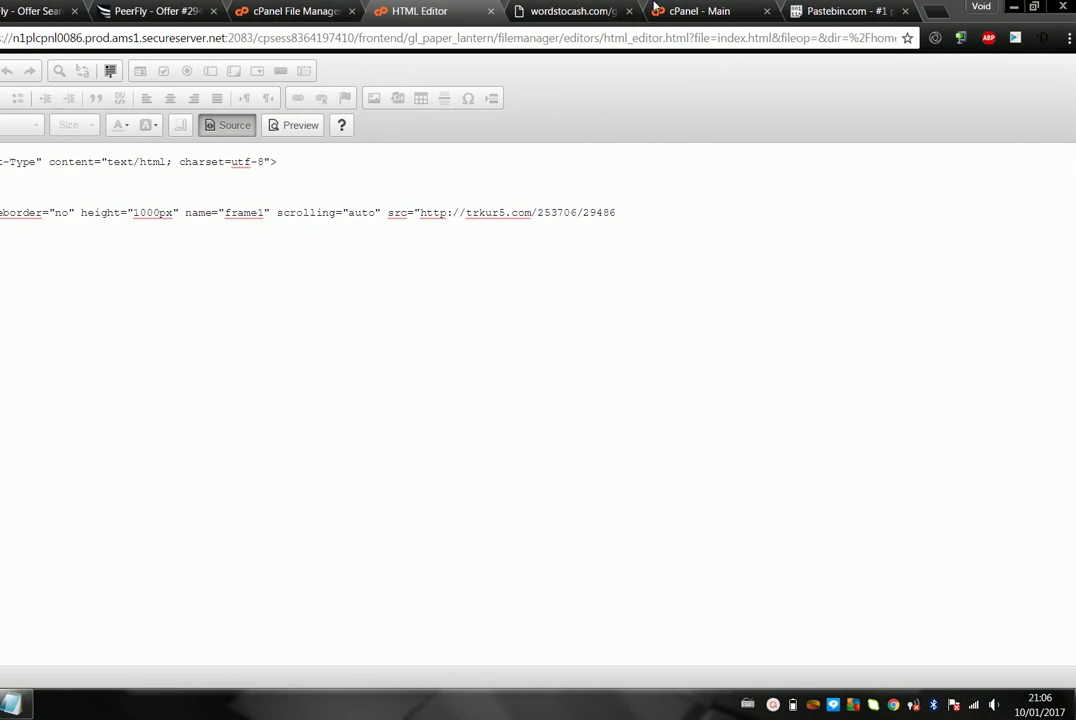
{"action": "left_click", "coordinate": [582, 11]}
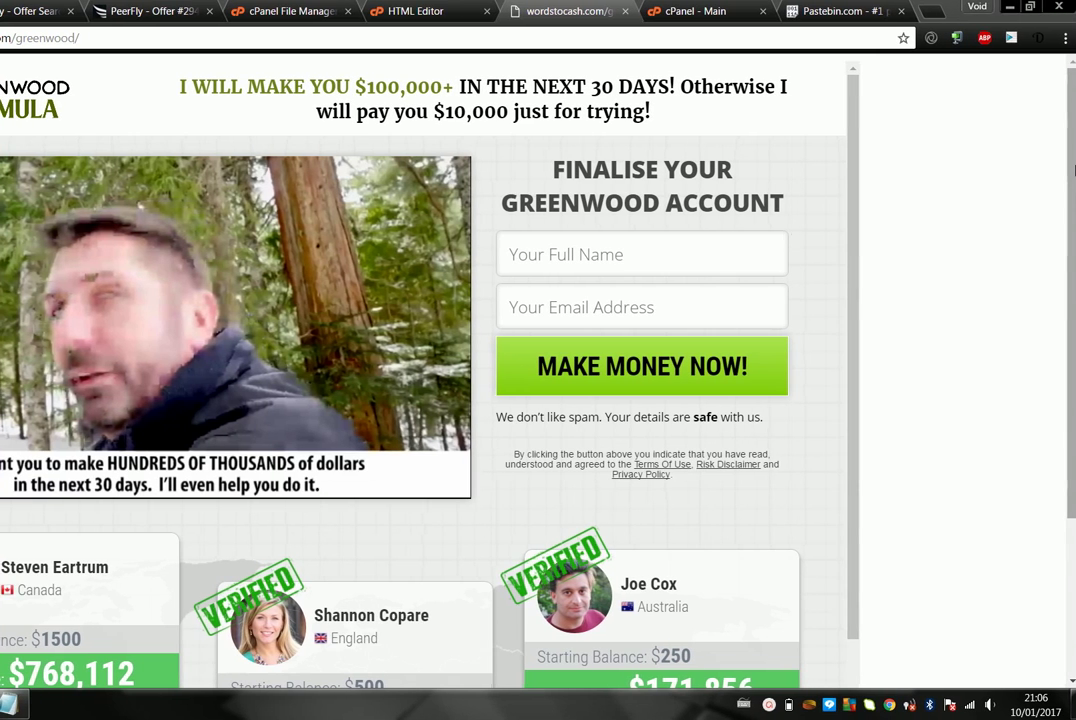
{"action": "left_click", "coordinate": [399, 11]}
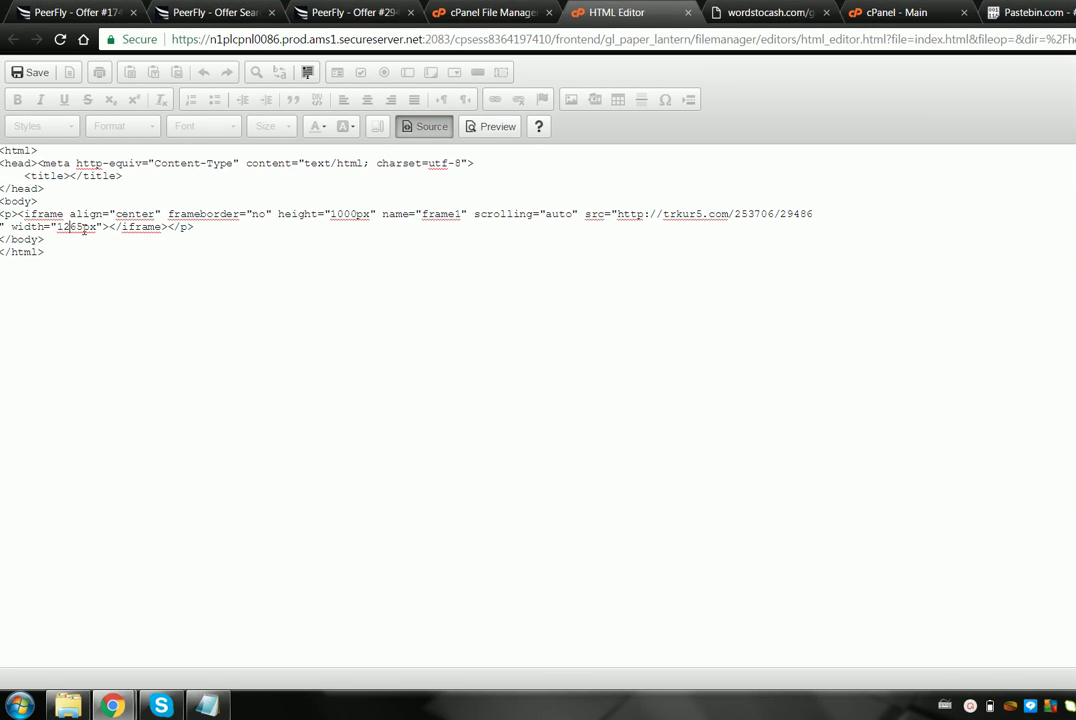
Widen the iframe to 1465px, save, and reload the live greenwood page.
{"action": "key", "text": "BackSpace"}
{"action": "type", "text": "4"}
{"action": "left_click", "coordinate": [30, 73]}
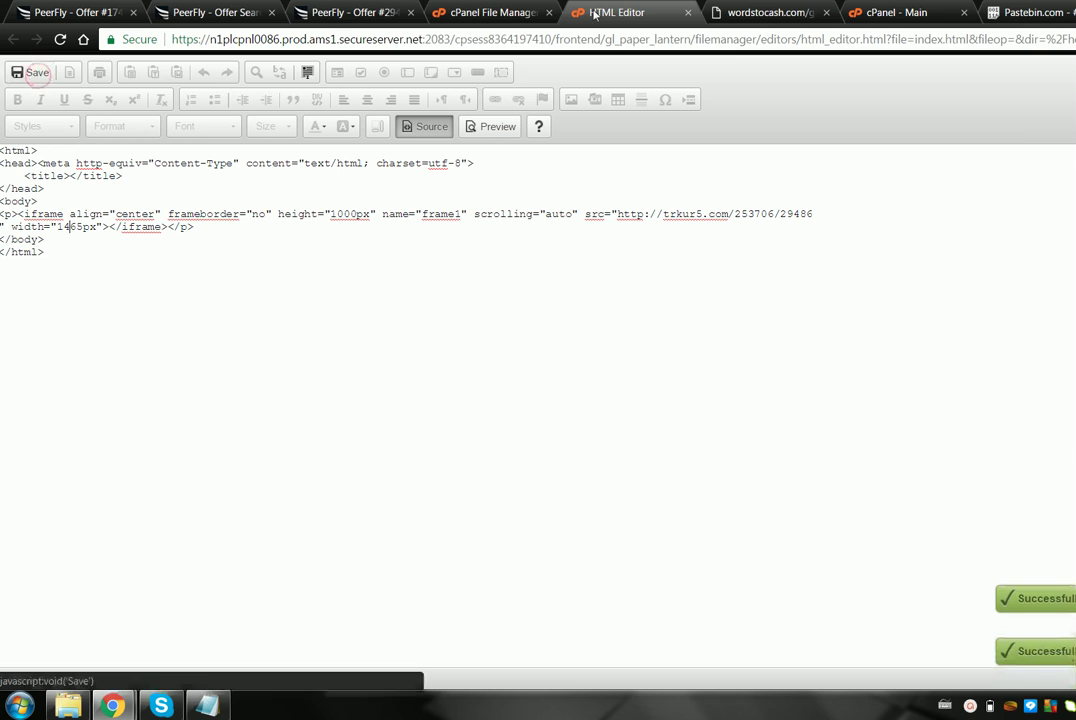
{"action": "left_click", "coordinate": [763, 13]}
{"action": "key", "text": "F5"}
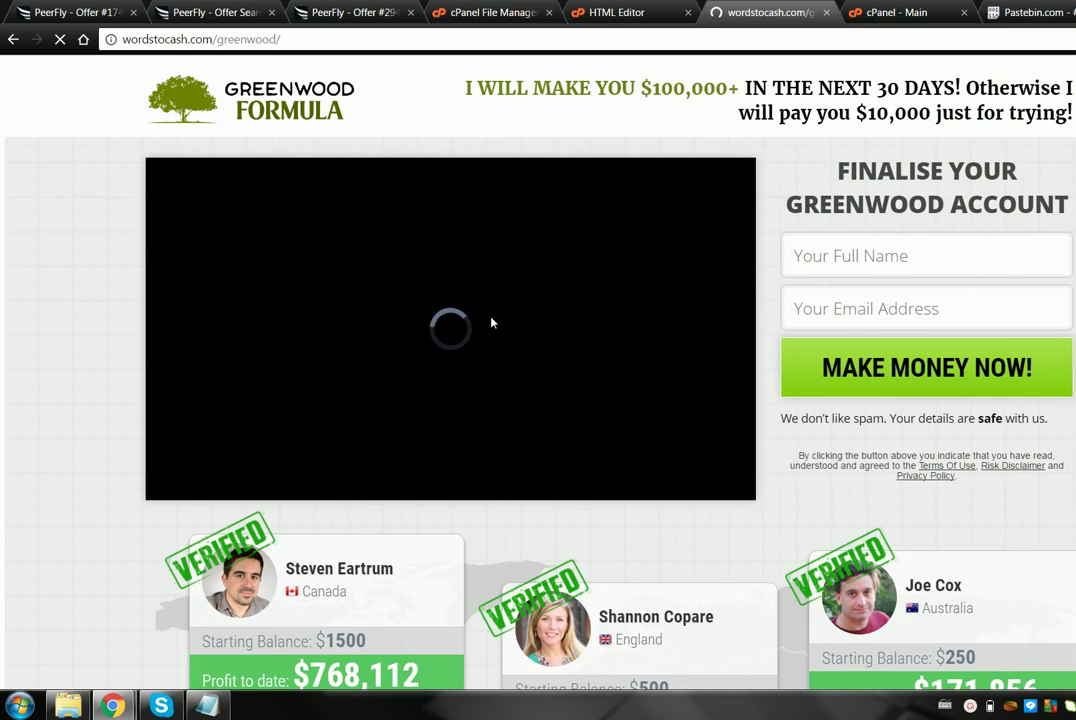
Increase the iframe width to 1565px, save index.html, and view the live page.
{"action": "left_click", "coordinate": [598, 13]}
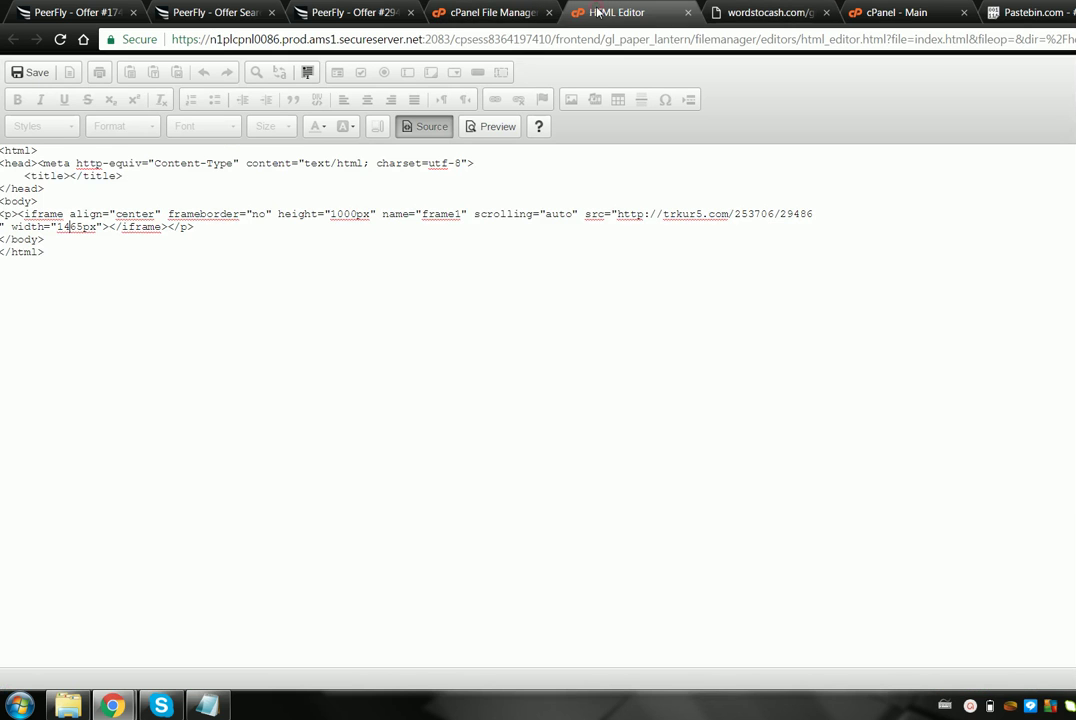
{"action": "key", "text": "BackSpace"}
{"action": "type", "text": "5"}
{"action": "left_click", "coordinate": [30, 72]}
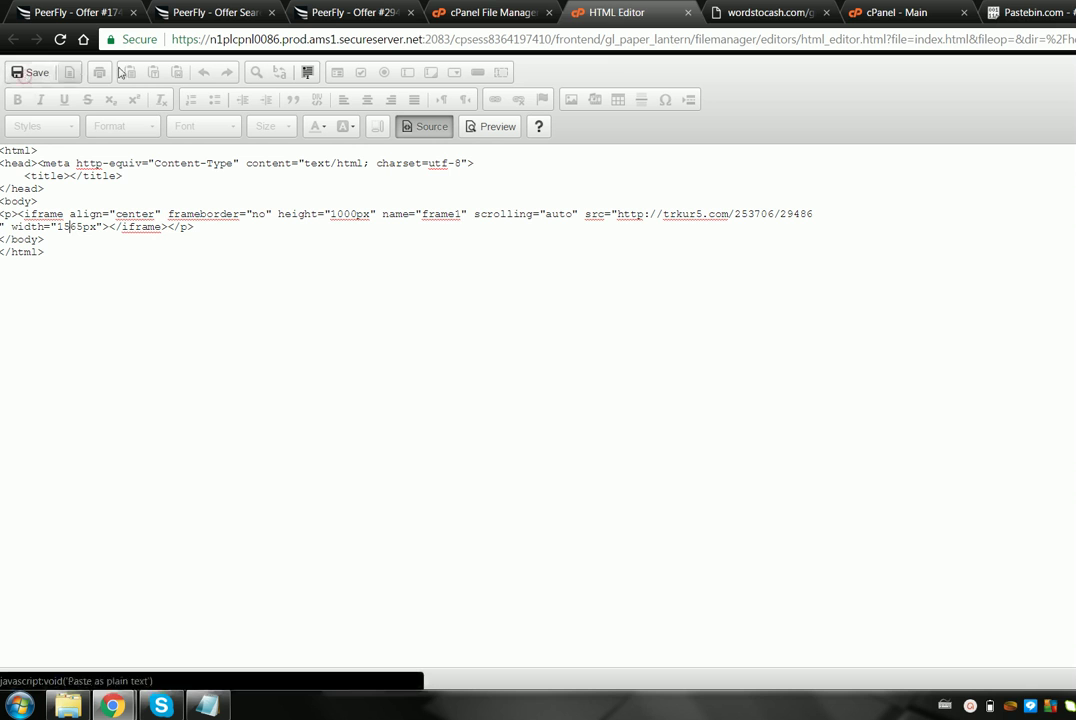
{"action": "left_click", "coordinate": [733, 18]}
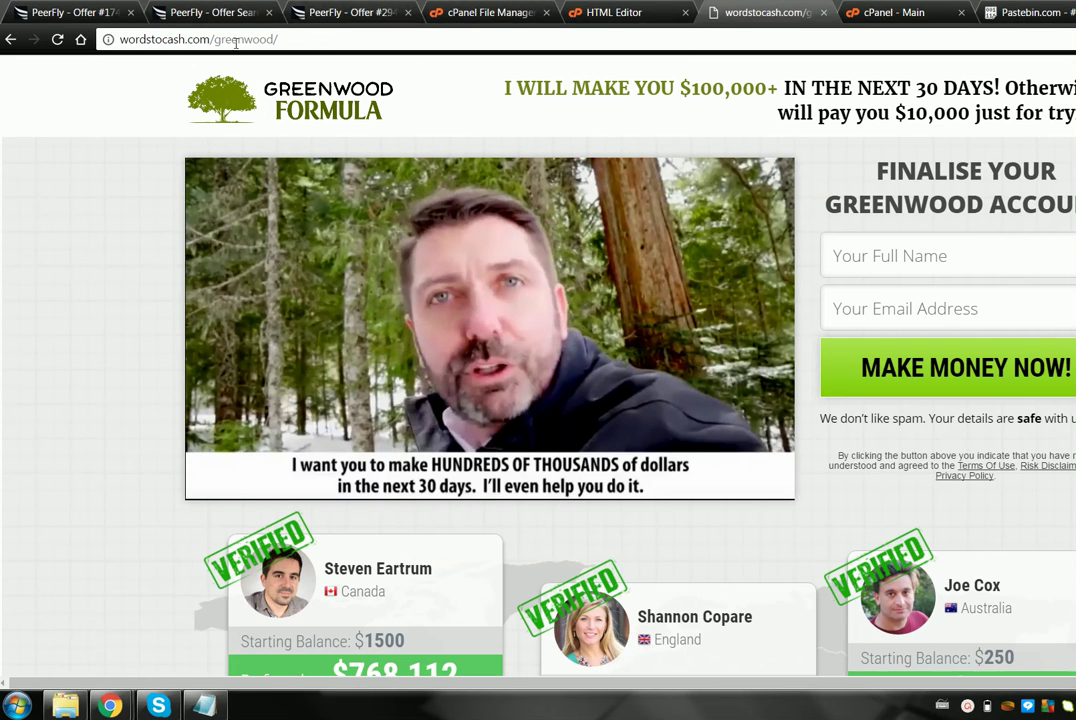
Close the live Greenwood tab, save index.html once more, and close the editor.
{"action": "left_click", "coordinate": [290, 12]}
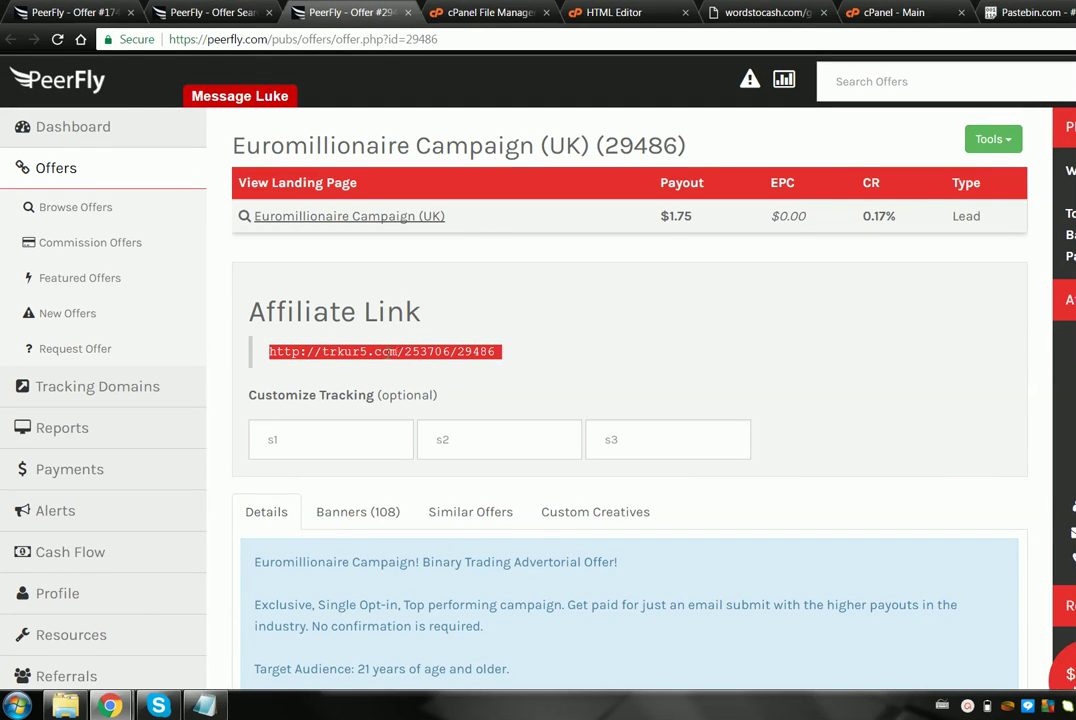
{"action": "left_click", "coordinate": [746, 12]}
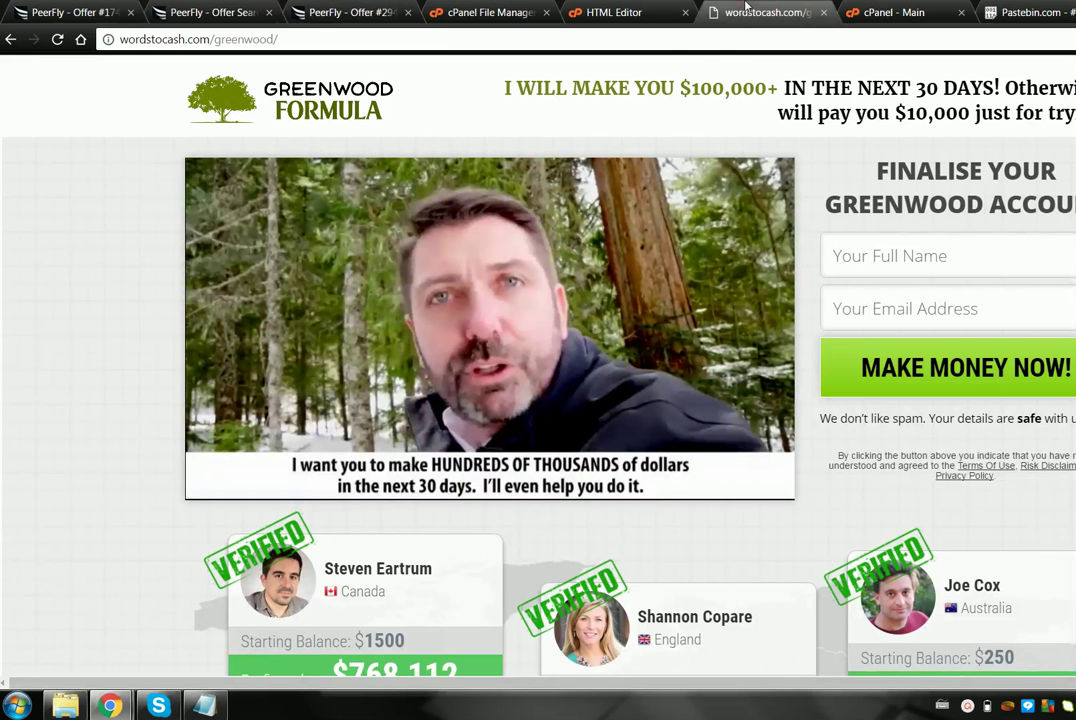
{"action": "left_click", "coordinate": [824, 13]}
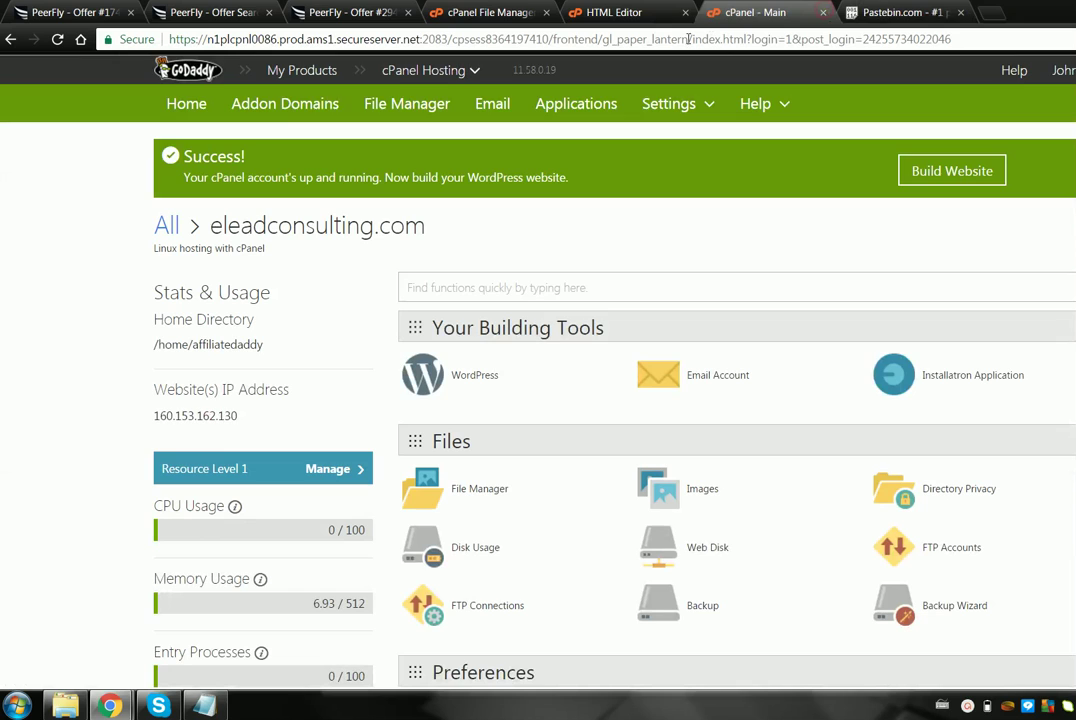
{"action": "left_click", "coordinate": [648, 15]}
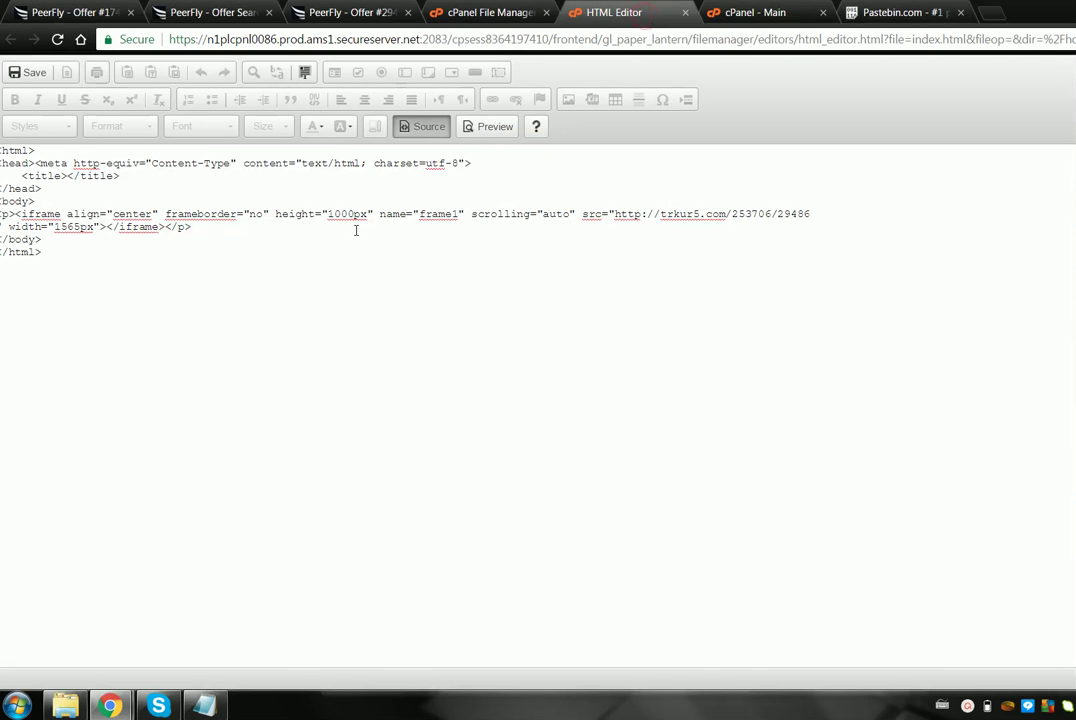
{"action": "left_click", "coordinate": [66, 227]}
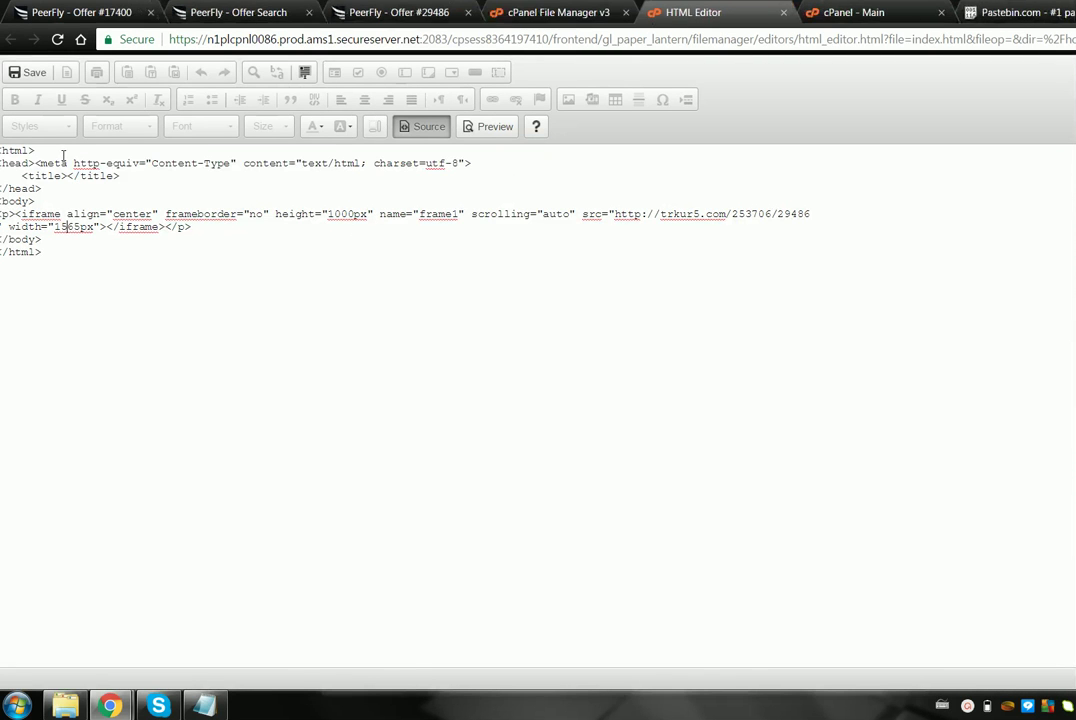
{"action": "left_click", "coordinate": [14, 76]}
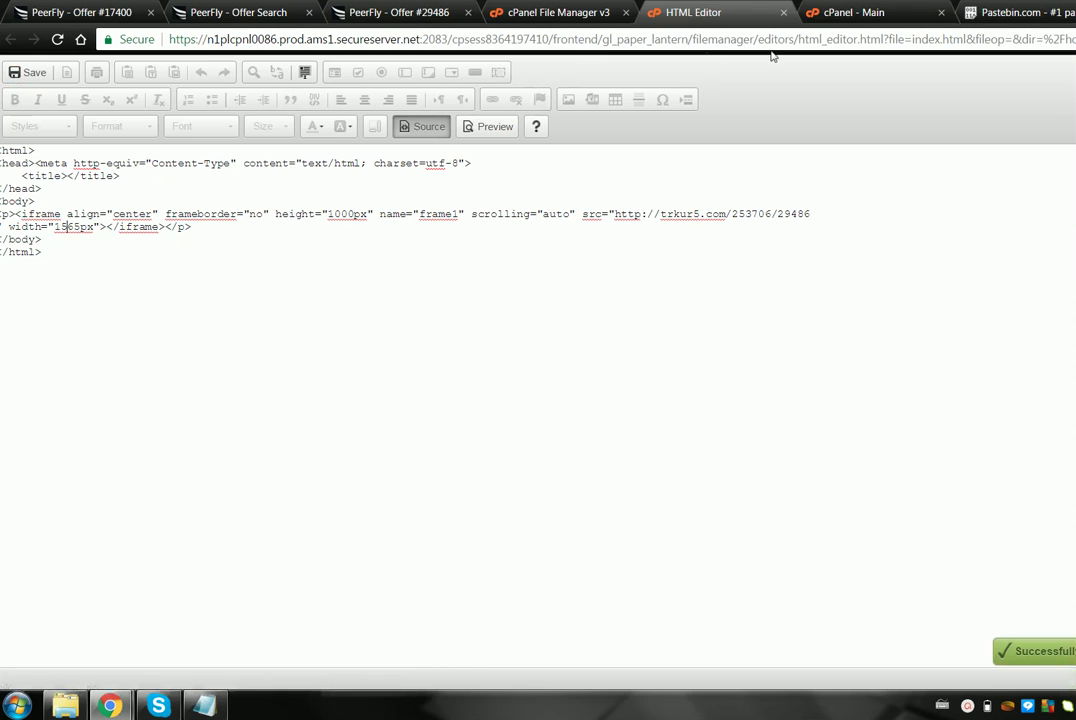
{"action": "left_click", "coordinate": [784, 13]}
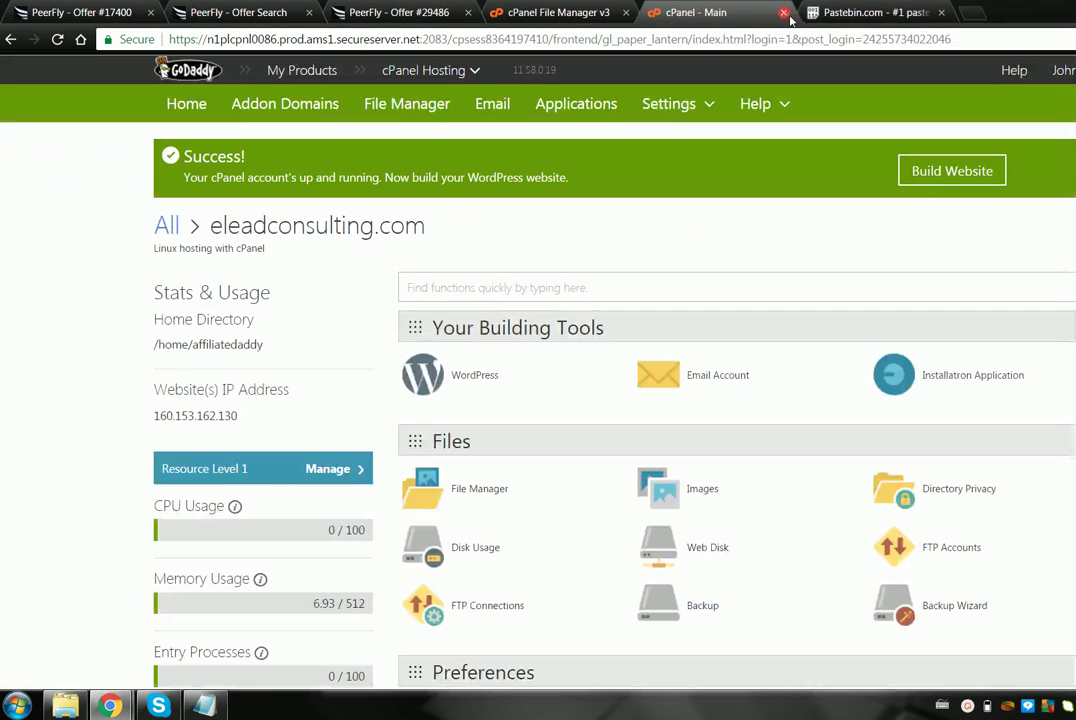
Go up to the wordstocash.com folder, select travian, then view PeerFly's offer search list.
{"action": "left_click", "coordinate": [515, 20]}
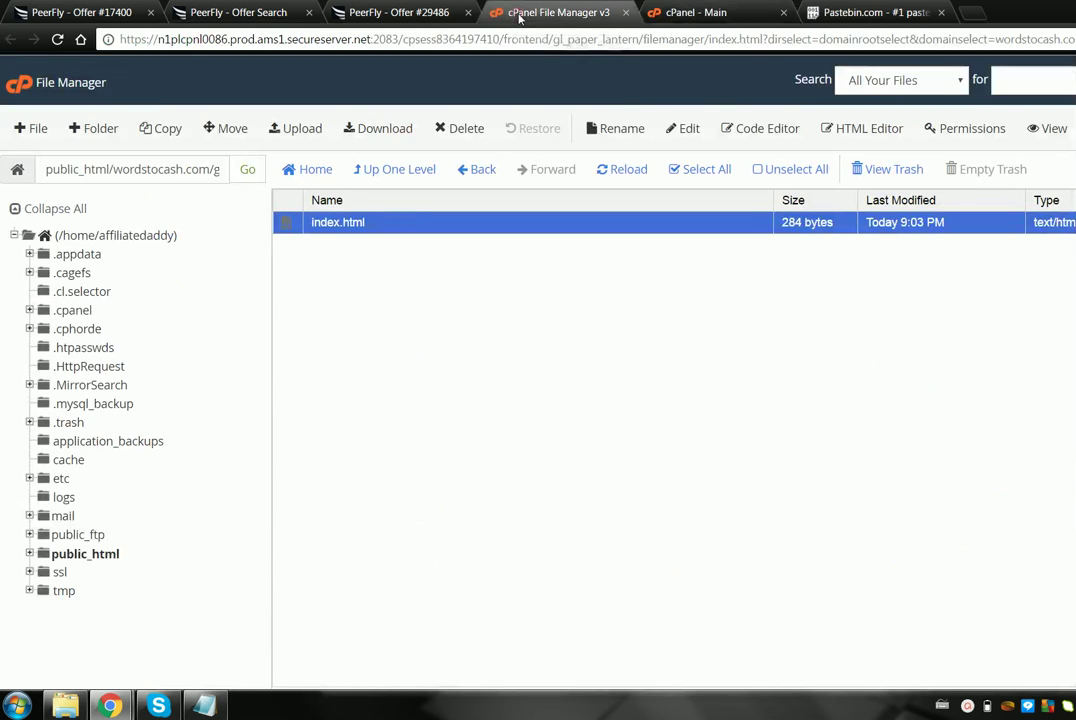
{"action": "left_click", "coordinate": [385, 169]}
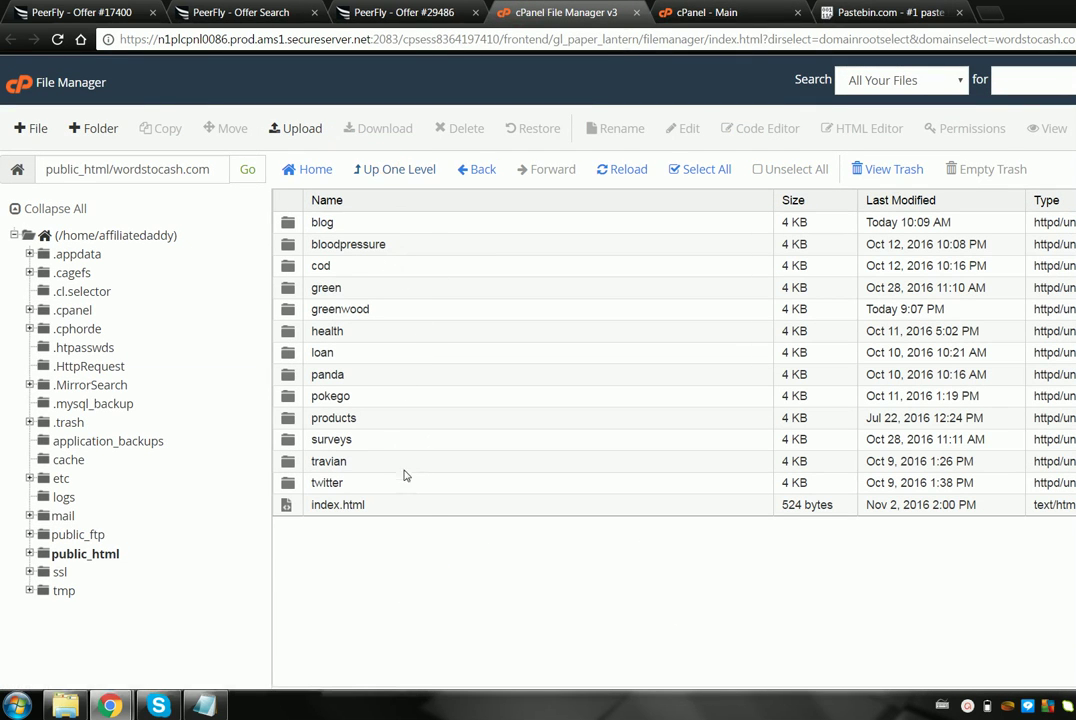
{"action": "left_click", "coordinate": [405, 470]}
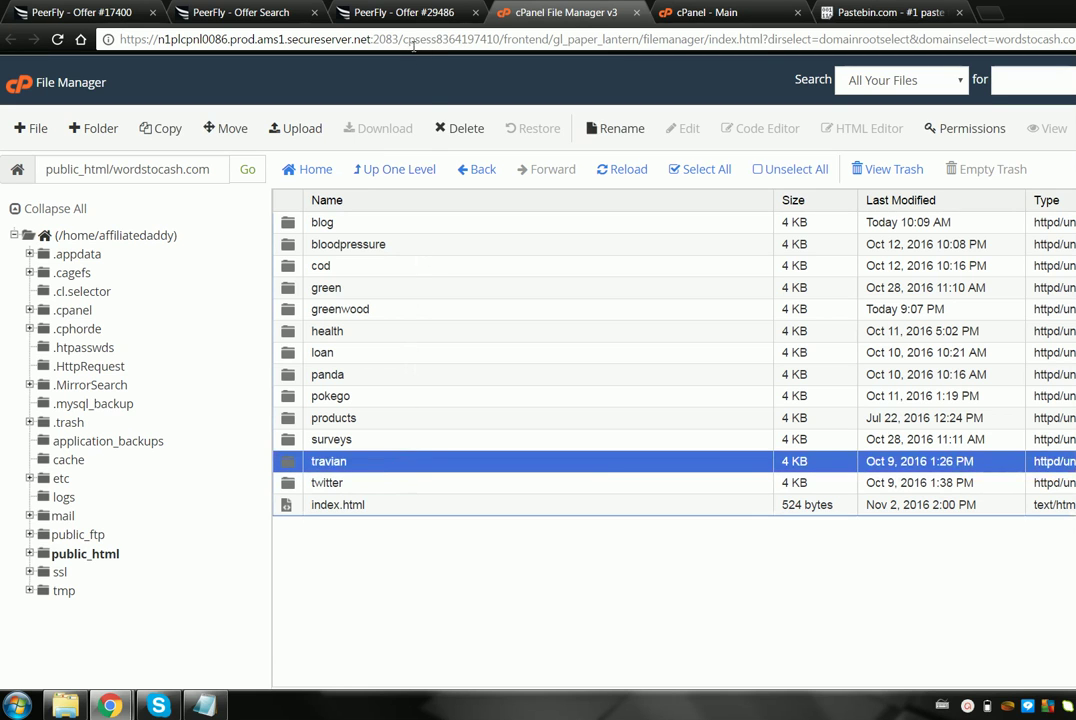
{"action": "left_click", "coordinate": [267, 20]}
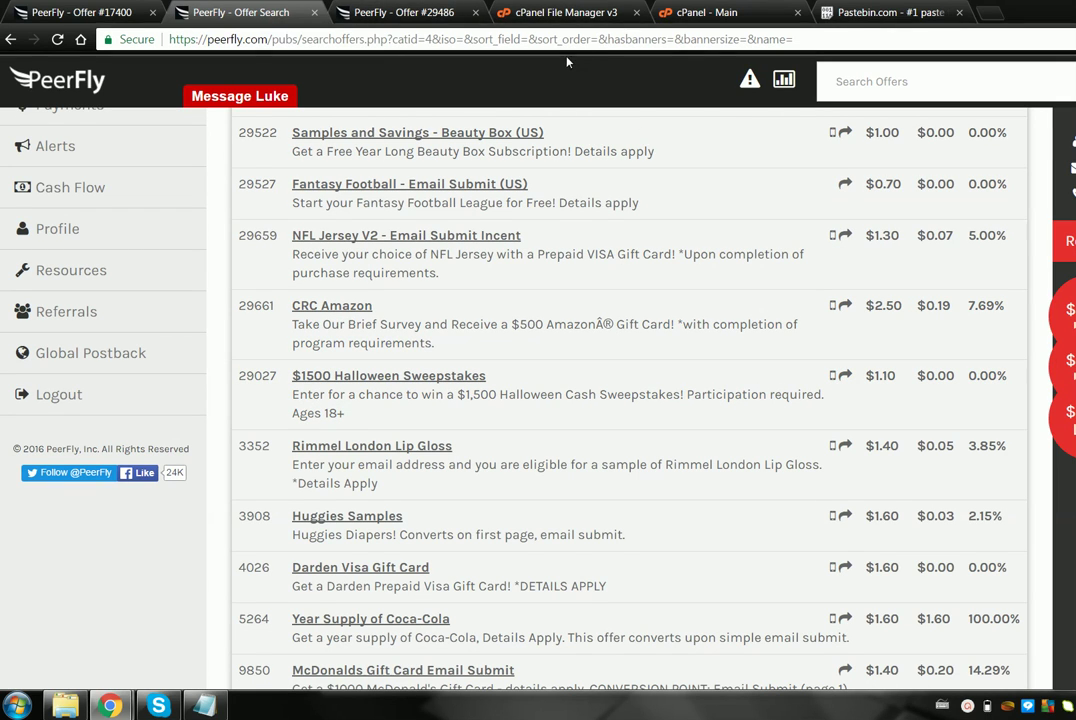
Switch back to the File Manager tab.
{"action": "left_click", "coordinate": [553, 12]}
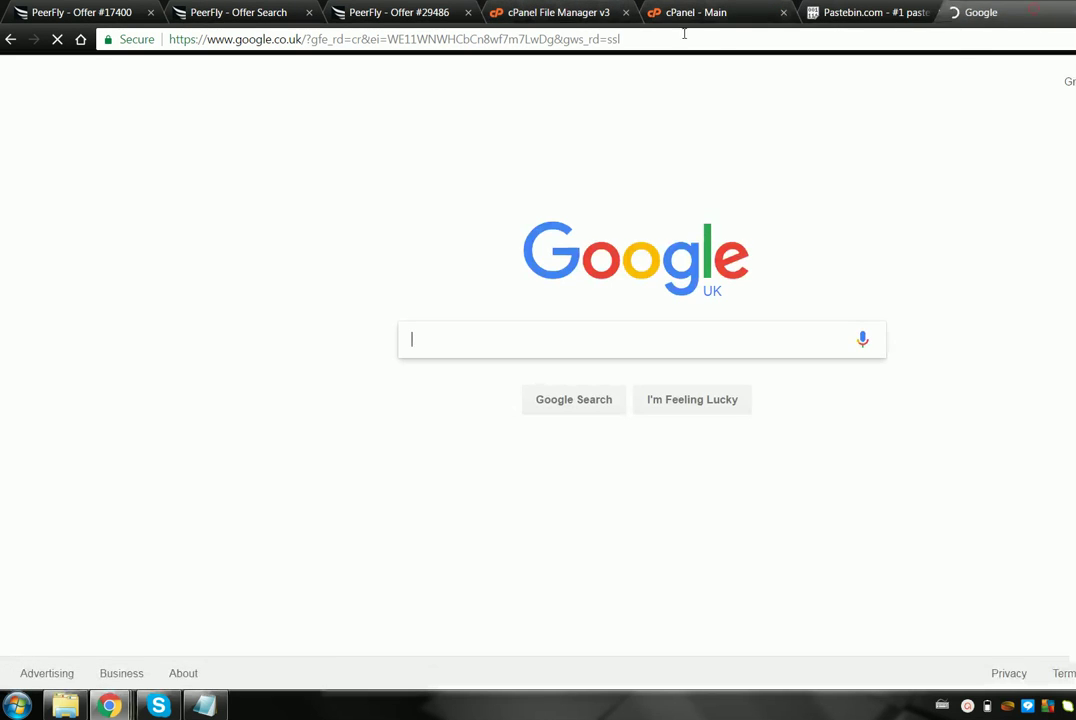
Search Google for 'bing ads coupon' with the page beside the file manager.
{"action": "left_click_drag", "start_coordinate": [1036, 13], "coordinate": [720, 13]}
{"action": "type", "text": "bin"}
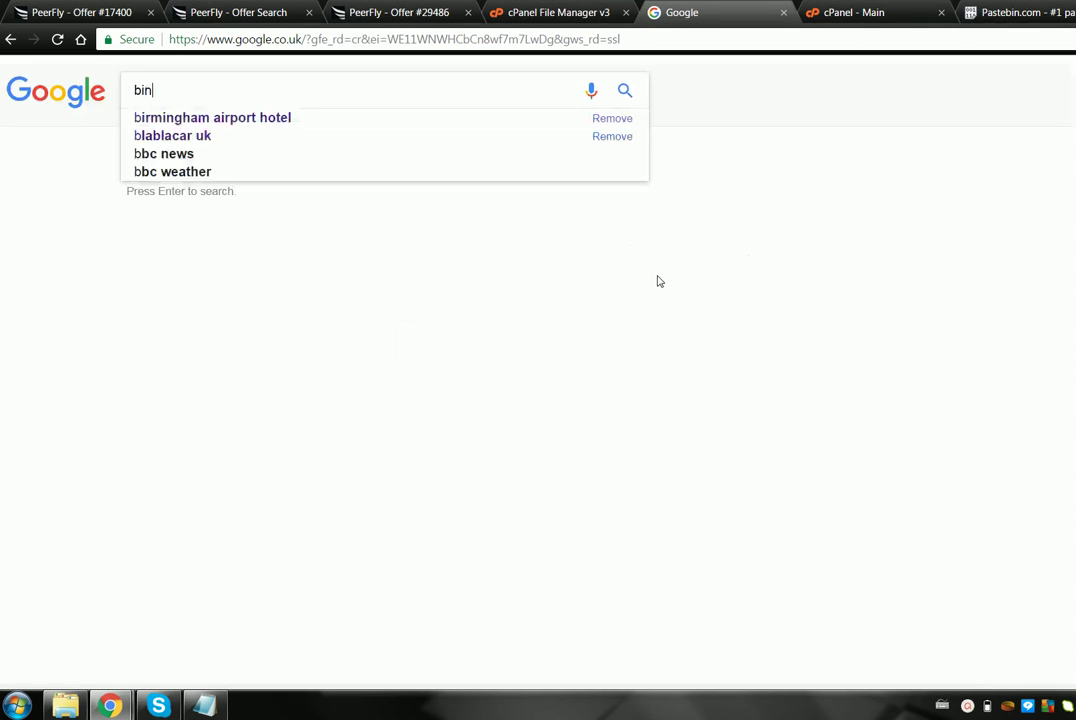
{"action": "type", "text": "g ads coup"}
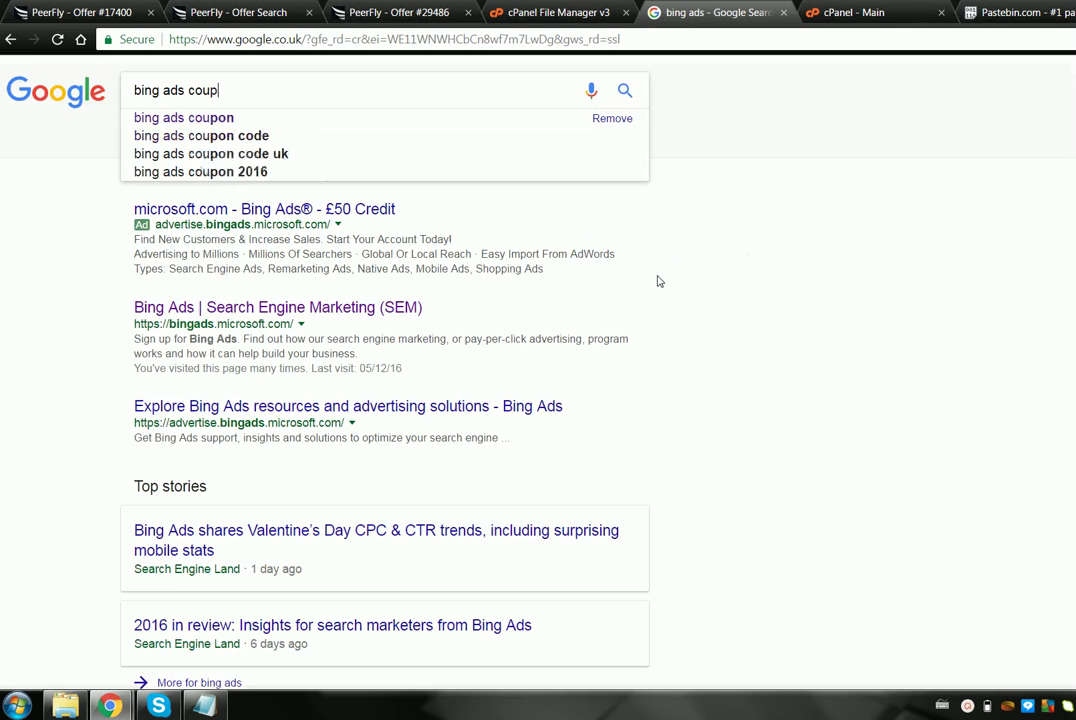
{"action": "type", "text": "on"}
{"action": "key", "text": "Return"}
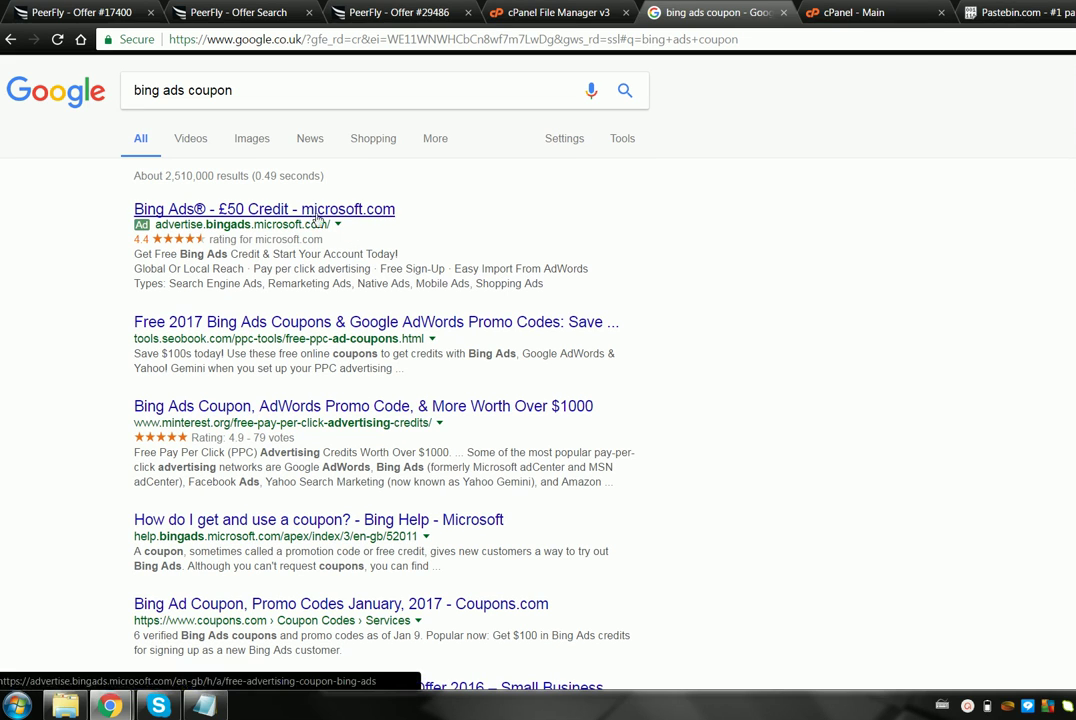
Search for 'google adwords' instead and open the Push Group AdWords agency ad.
{"action": "triple_click", "coordinate": [453, 92]}
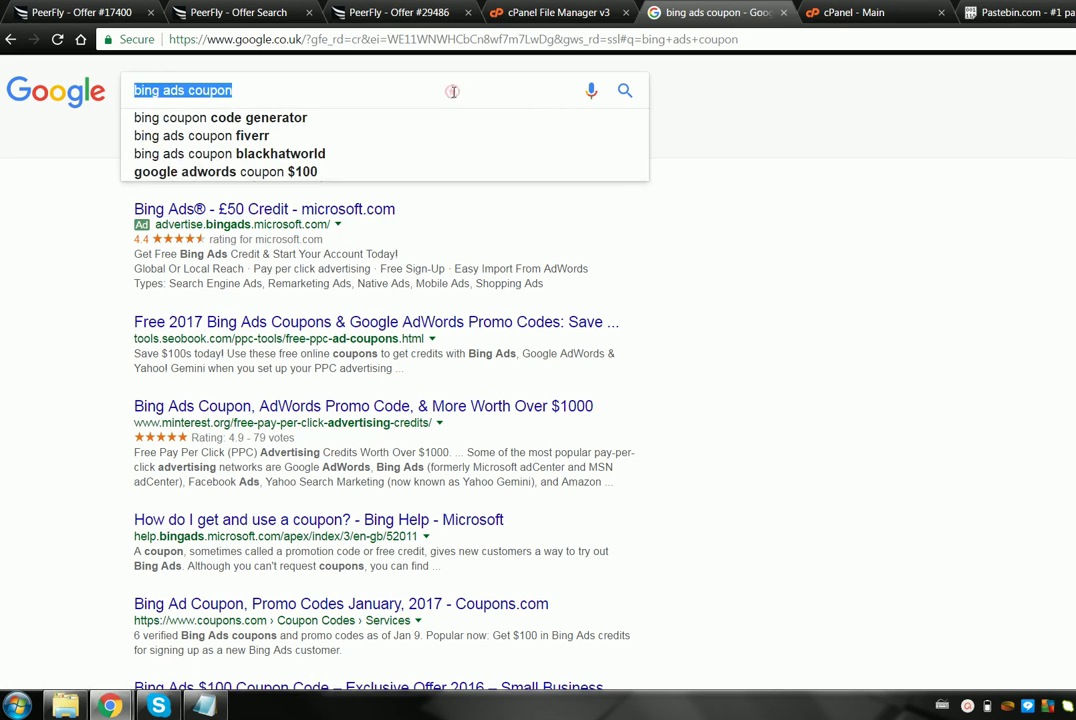
{"action": "type", "text": "google adwo"}
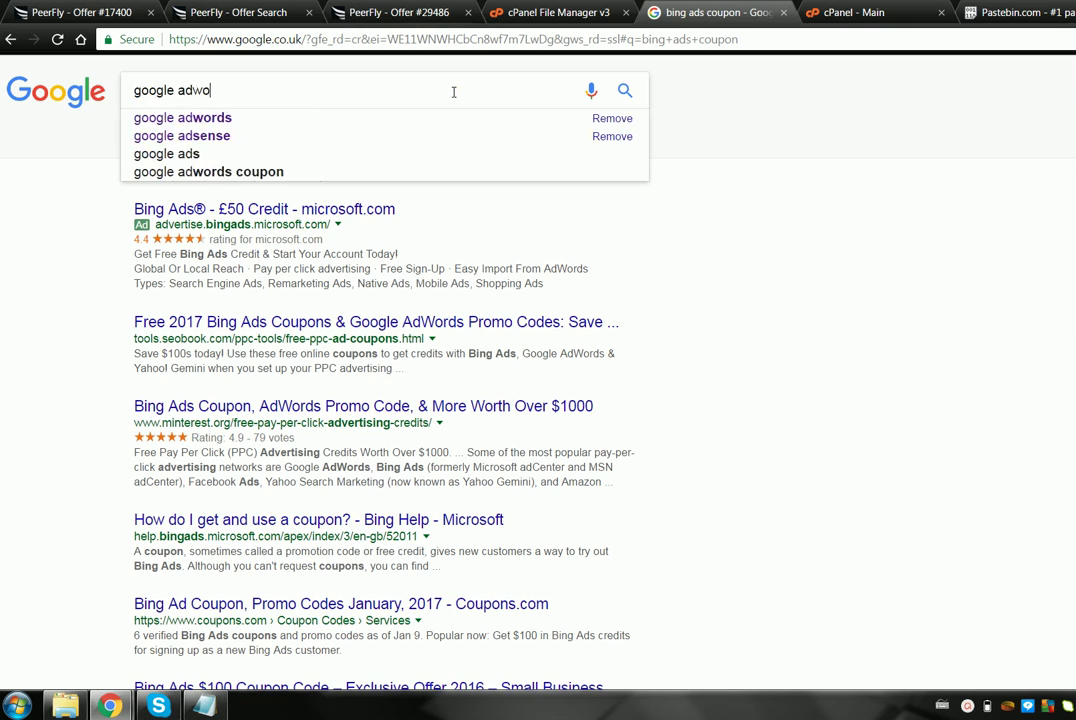
{"action": "type", "text": "rds"}
{"action": "key", "text": "Return"}
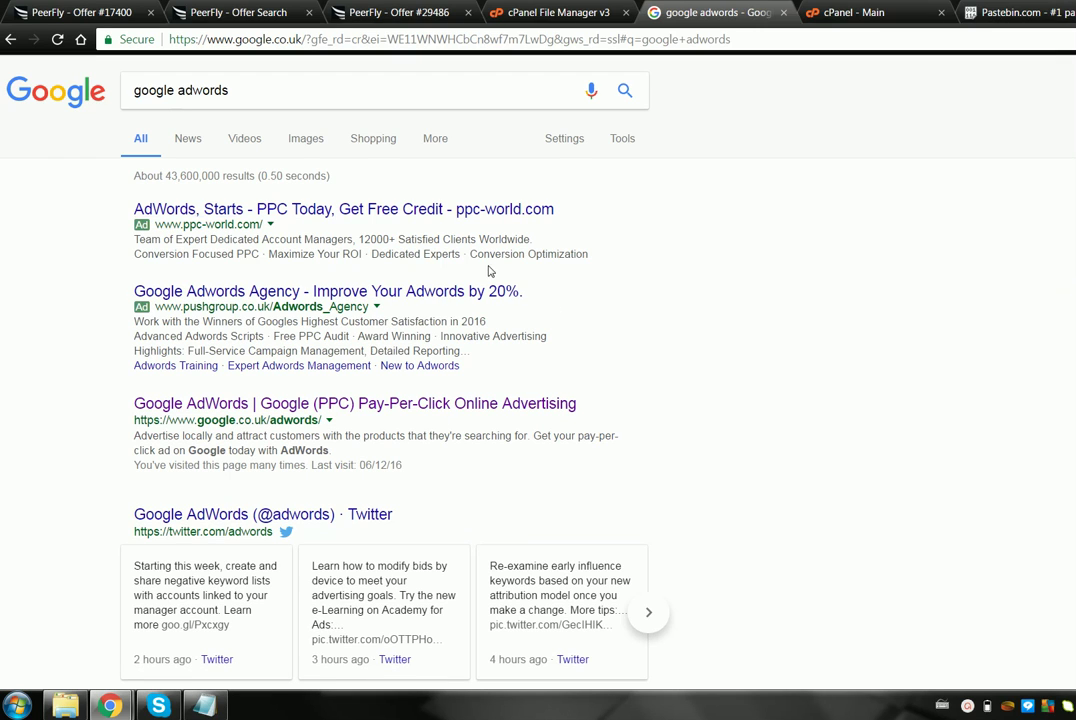
{"action": "left_click", "coordinate": [399, 292]}
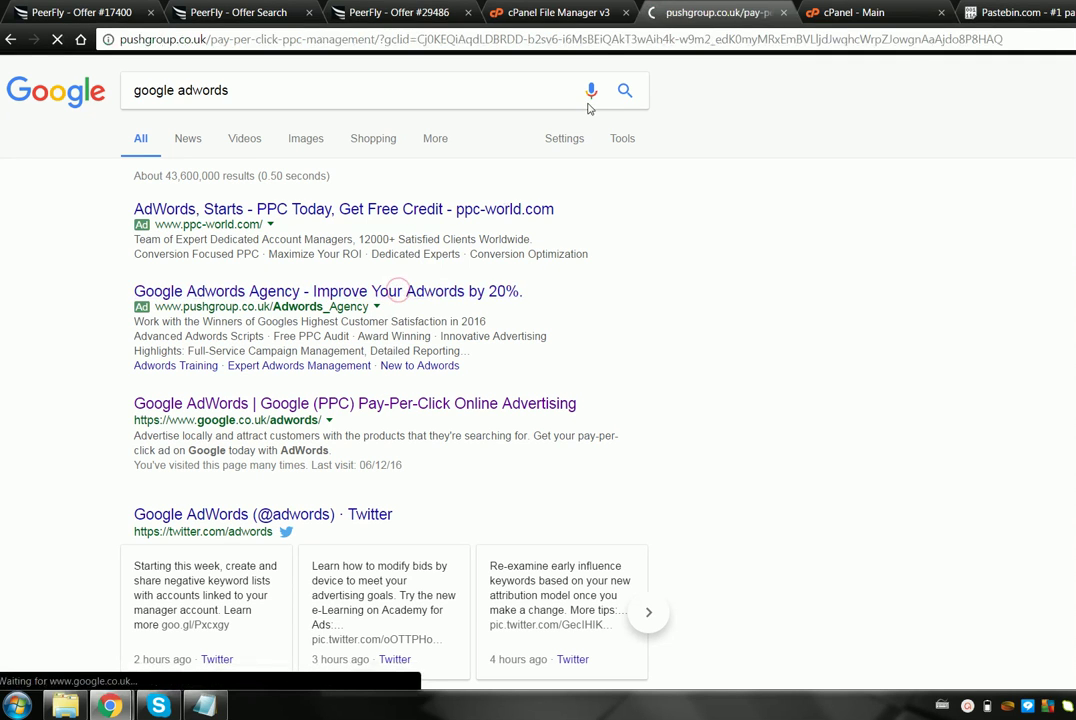
Close the File Manager and cPanel - Main tabs, leaving PeerFly offer 29486 showing.
{"action": "key", "text": "ctrl+shift+Tab"}
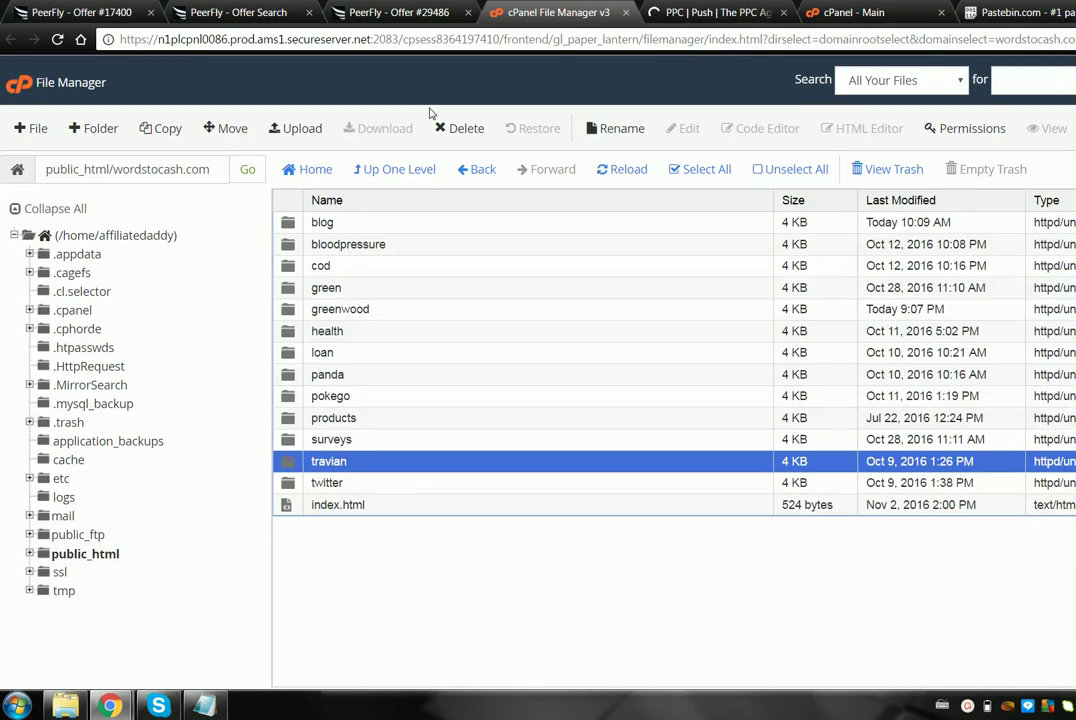
{"action": "left_click", "coordinate": [626, 12]}
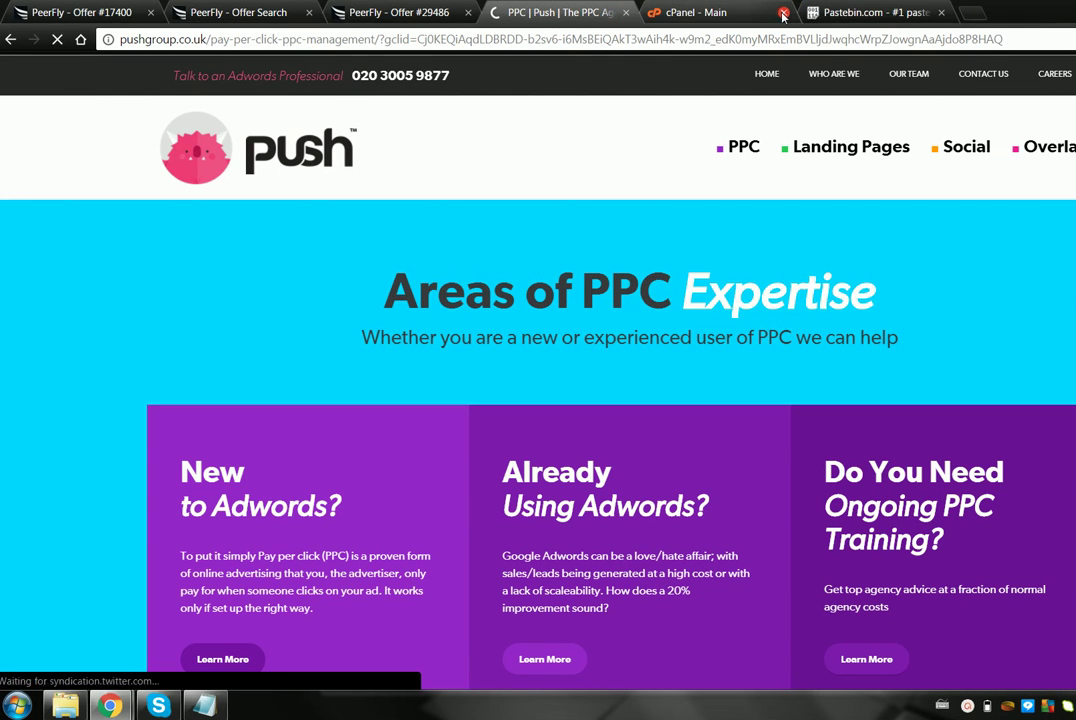
{"action": "left_click", "coordinate": [783, 13]}
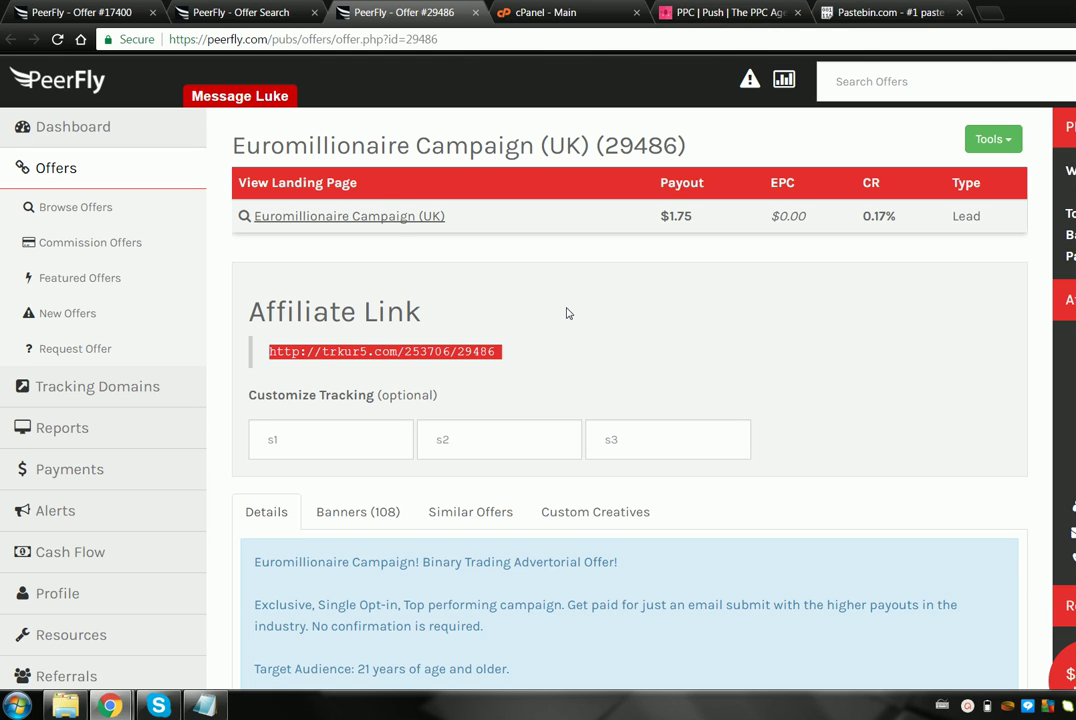
{"action": "triple_click", "coordinate": [333, 145]}
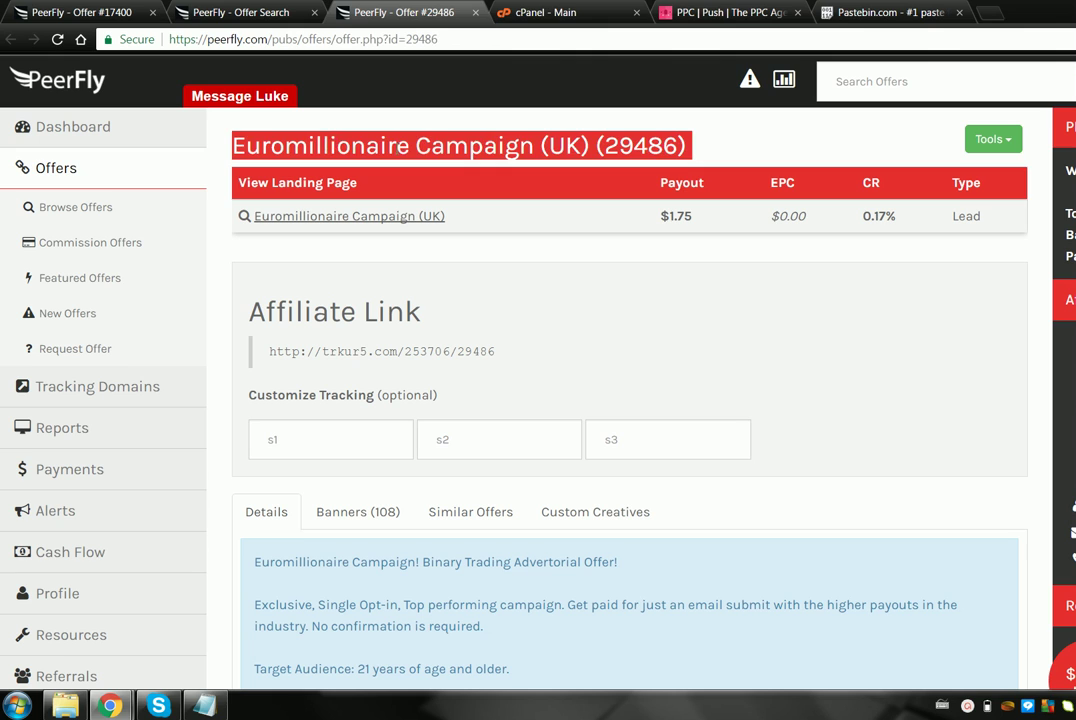
{"action": "triple_click", "coordinate": [395, 148]}
{"action": "triple_click", "coordinate": [396, 149]}
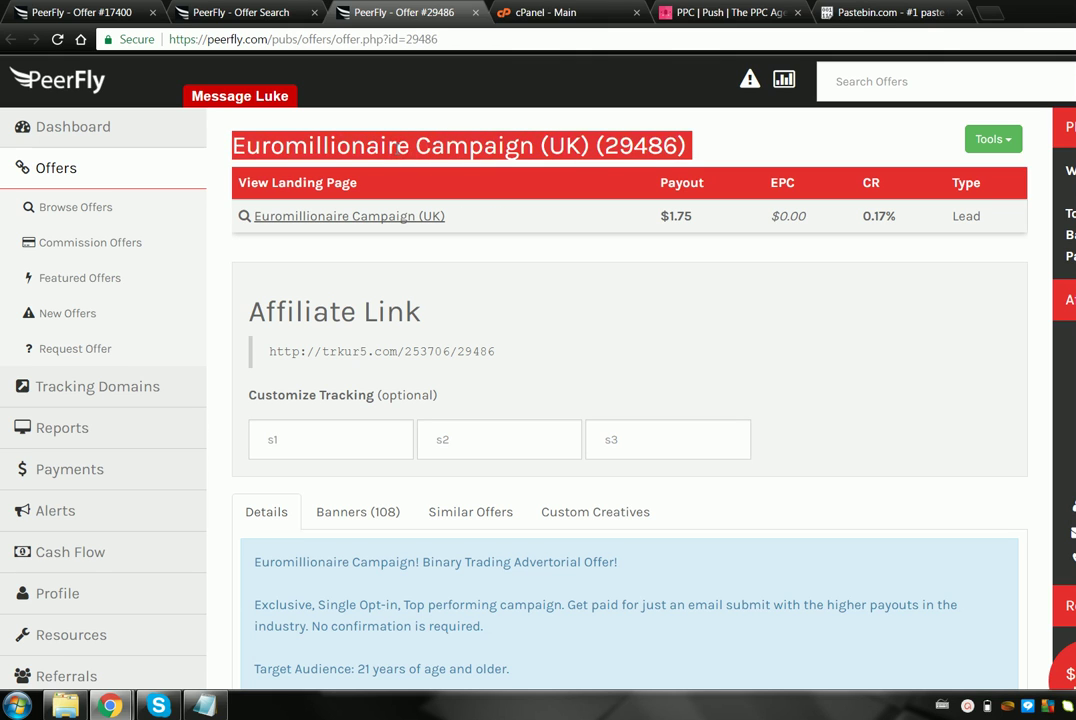